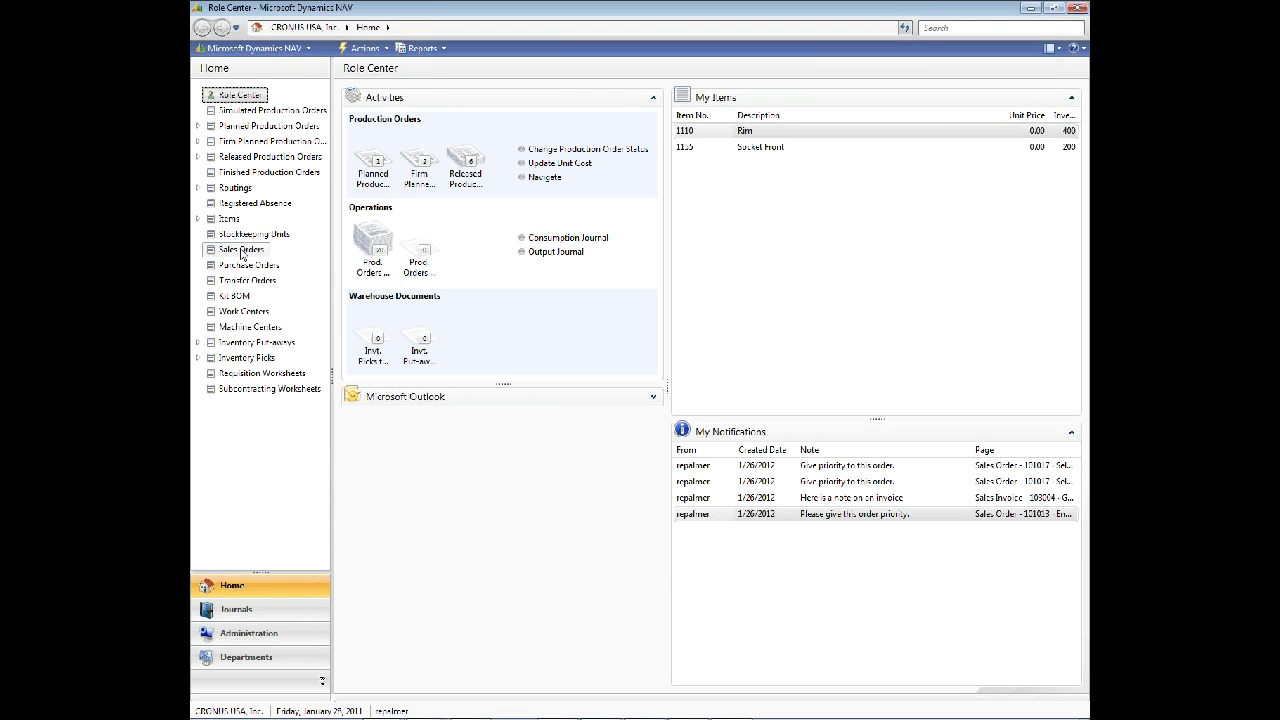
- Open the Sales Orders list and quick-filter it to customer 1000
left_click(242, 252)
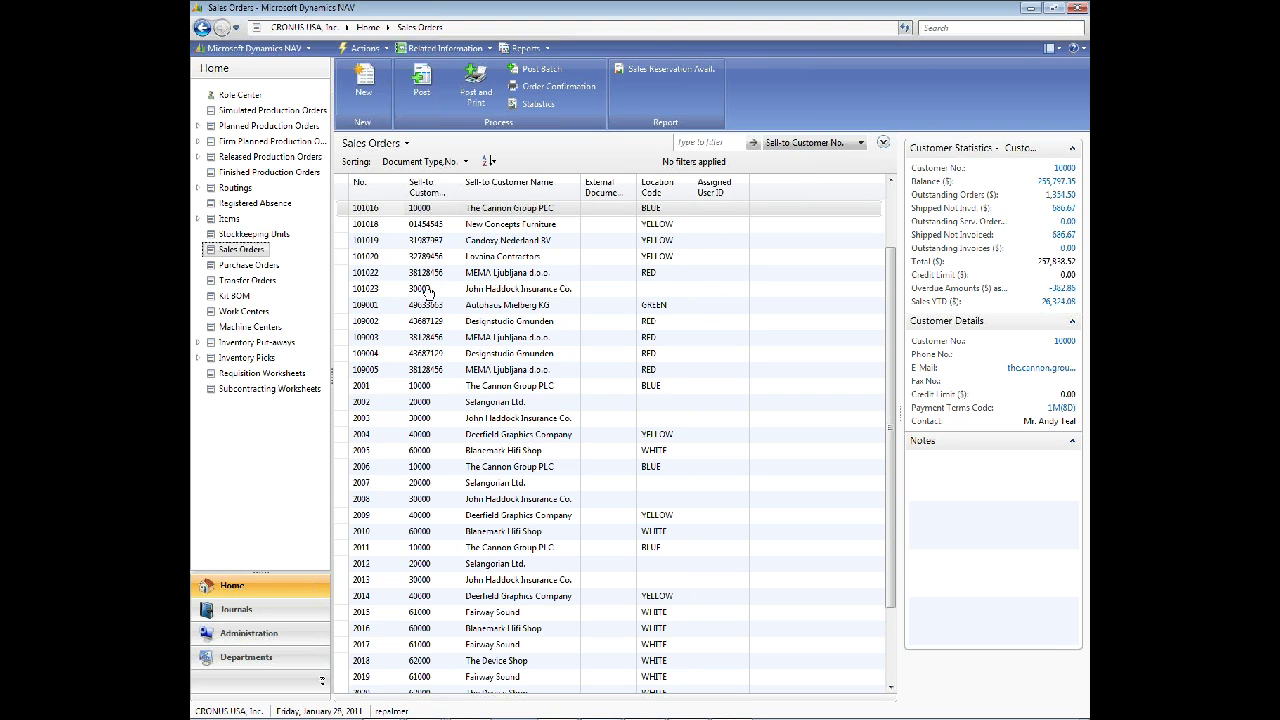
left_click(688, 141)
type("10000")
left_click(753, 143)
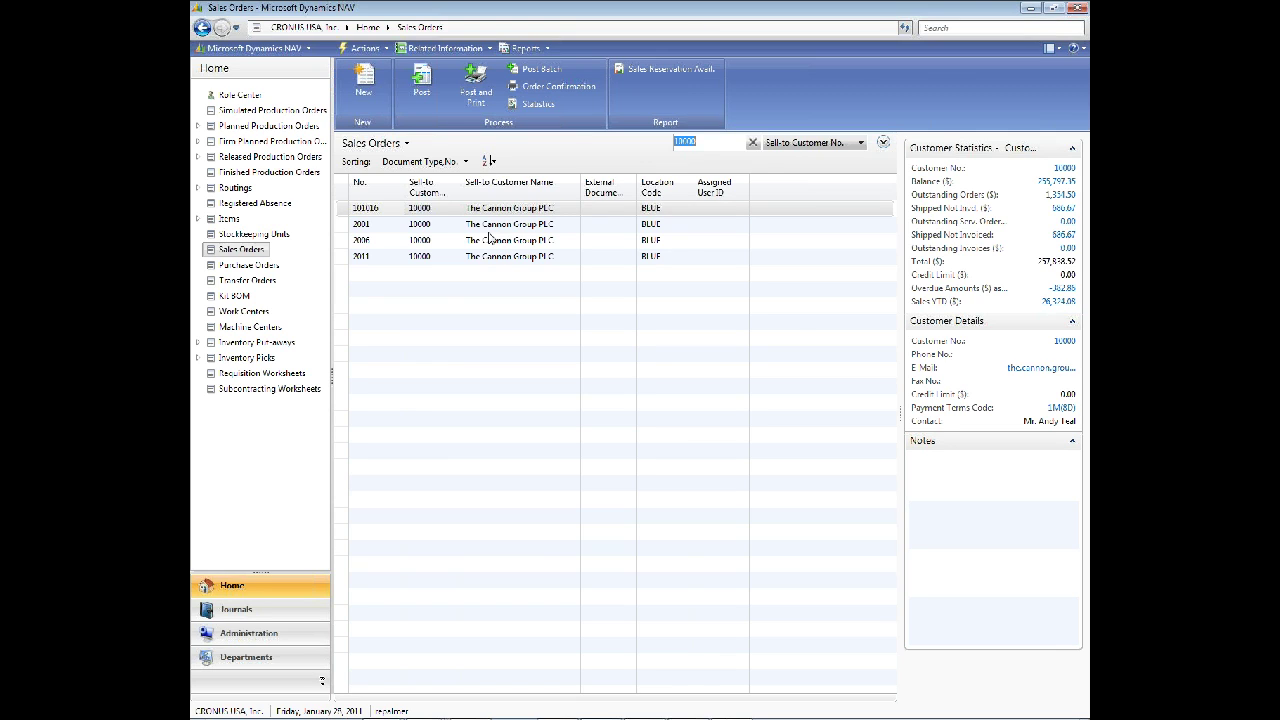
- Clear the customer filter and set the quick filter field to No
left_click(753, 143)
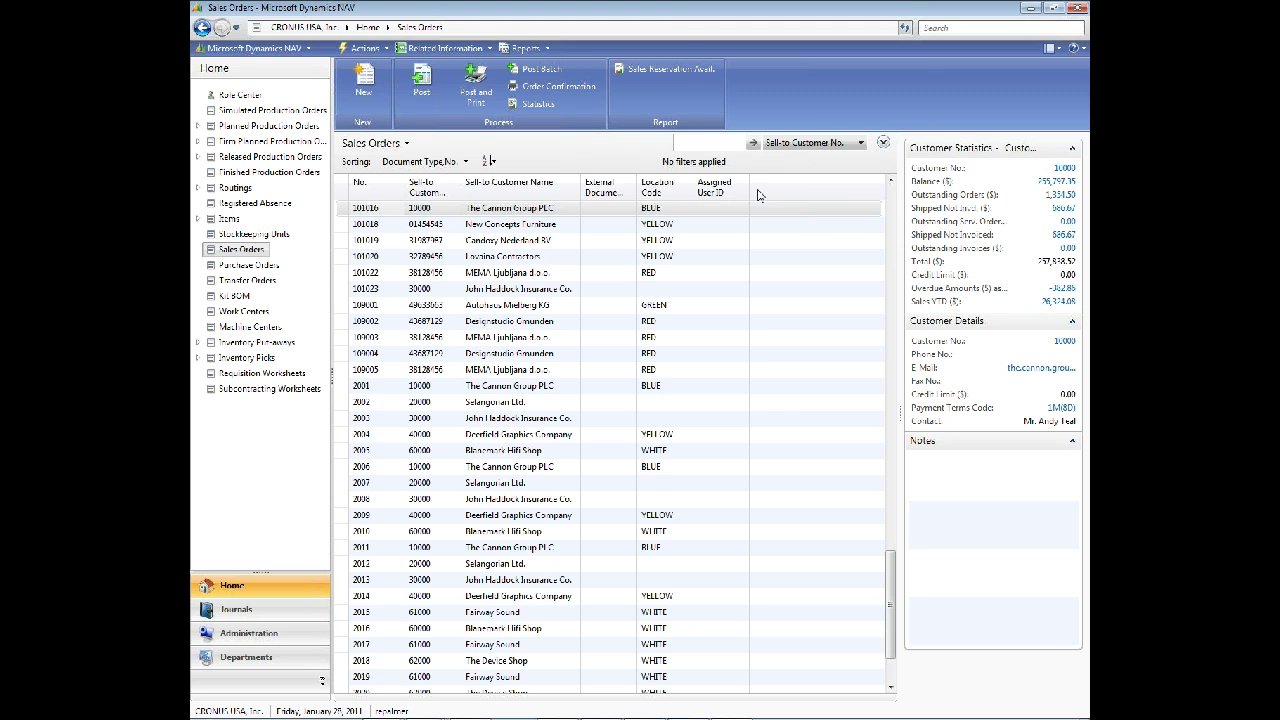
left_click(806, 148)
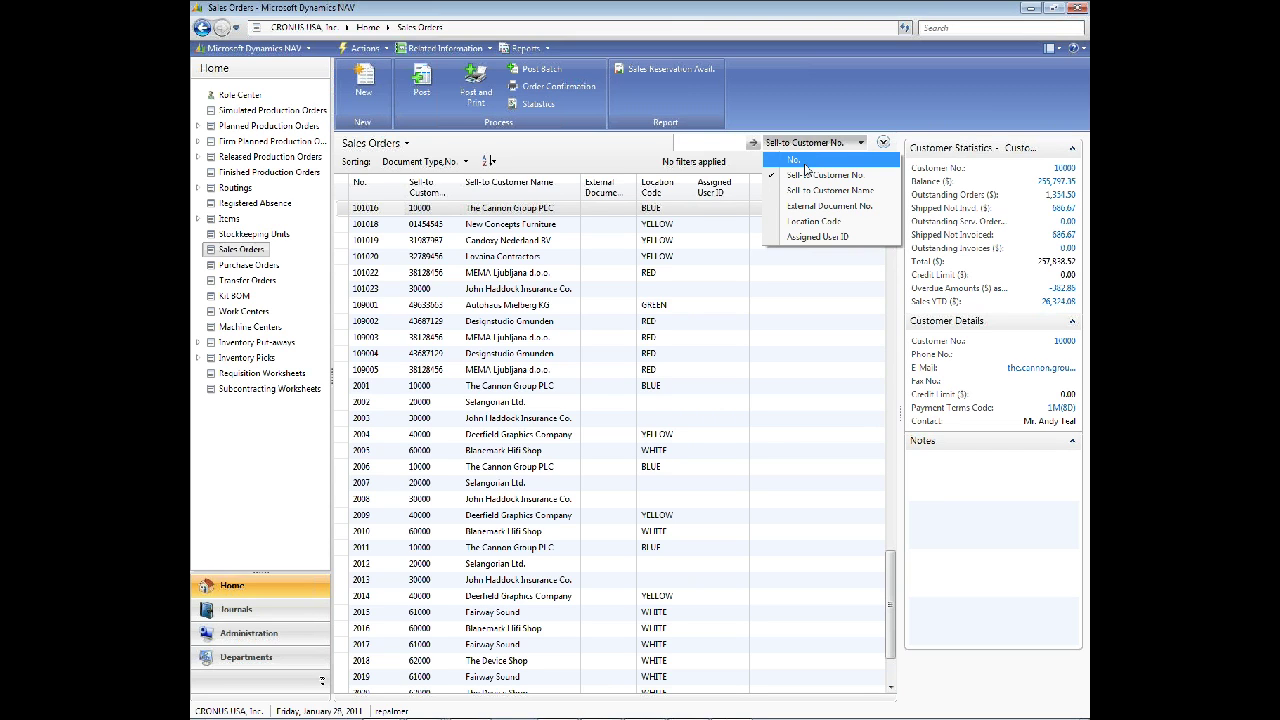
left_click(806, 166)
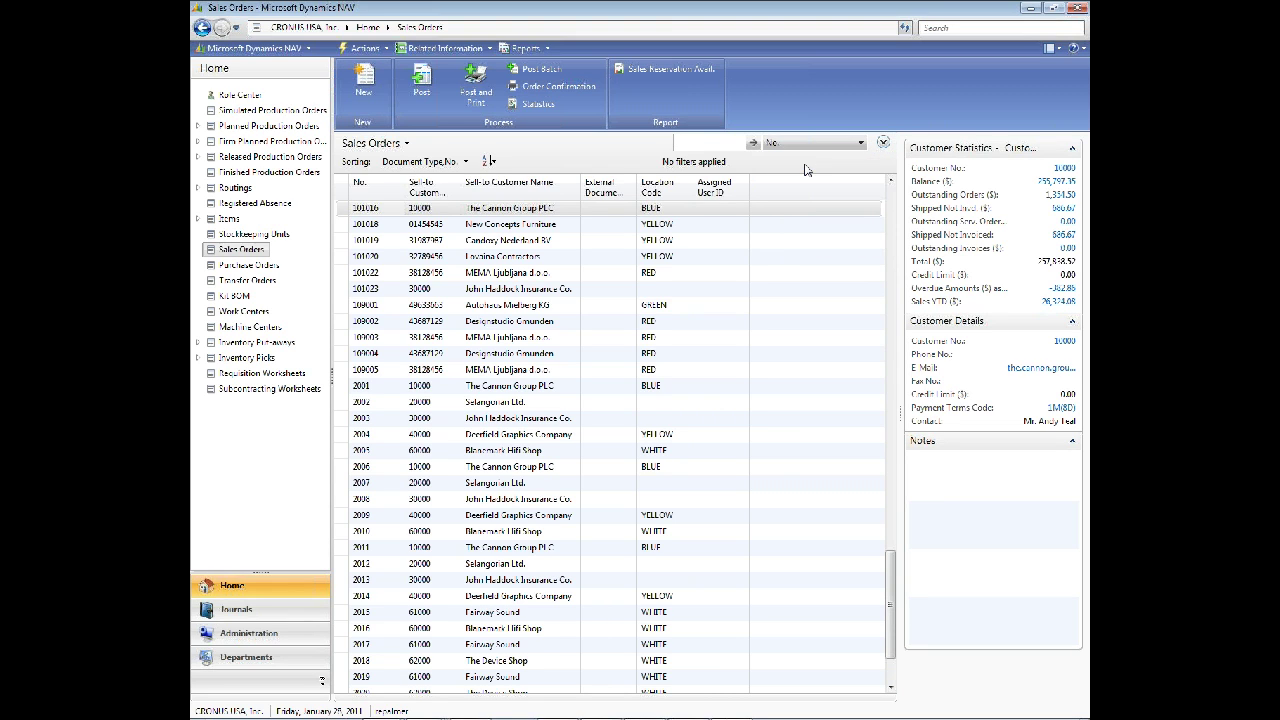
left_click(816, 145)
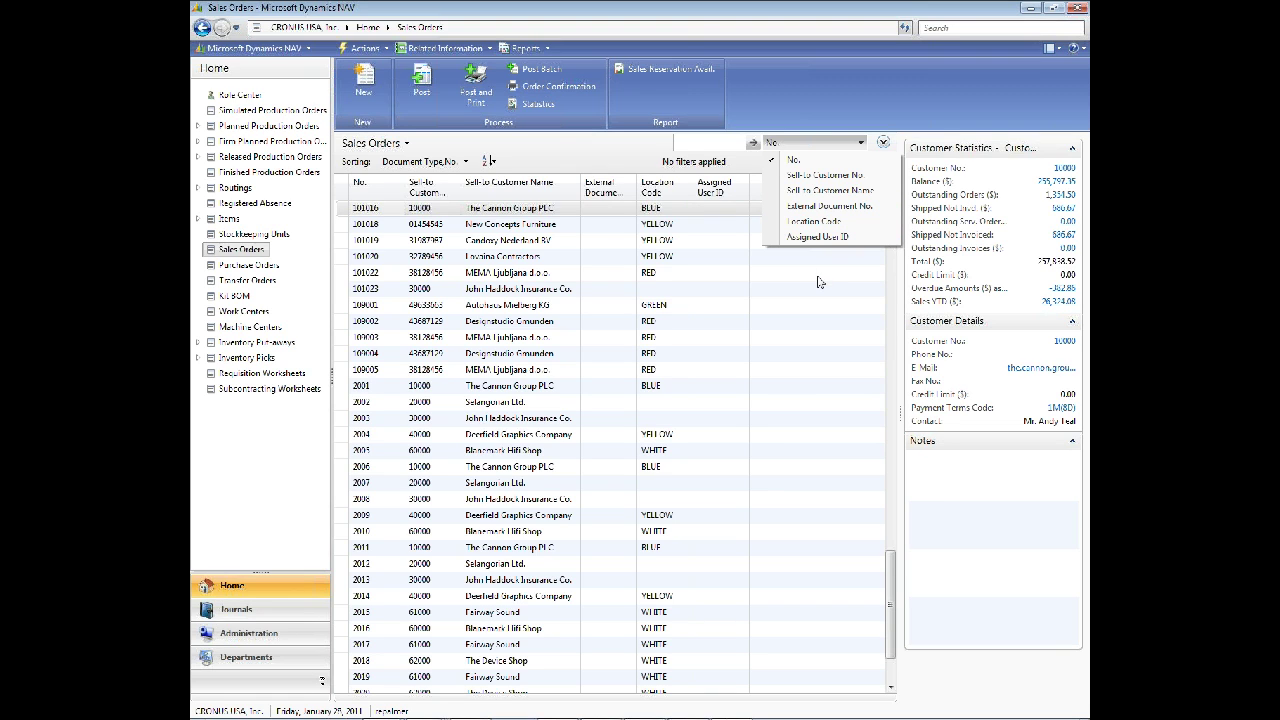
left_click(740, 273)
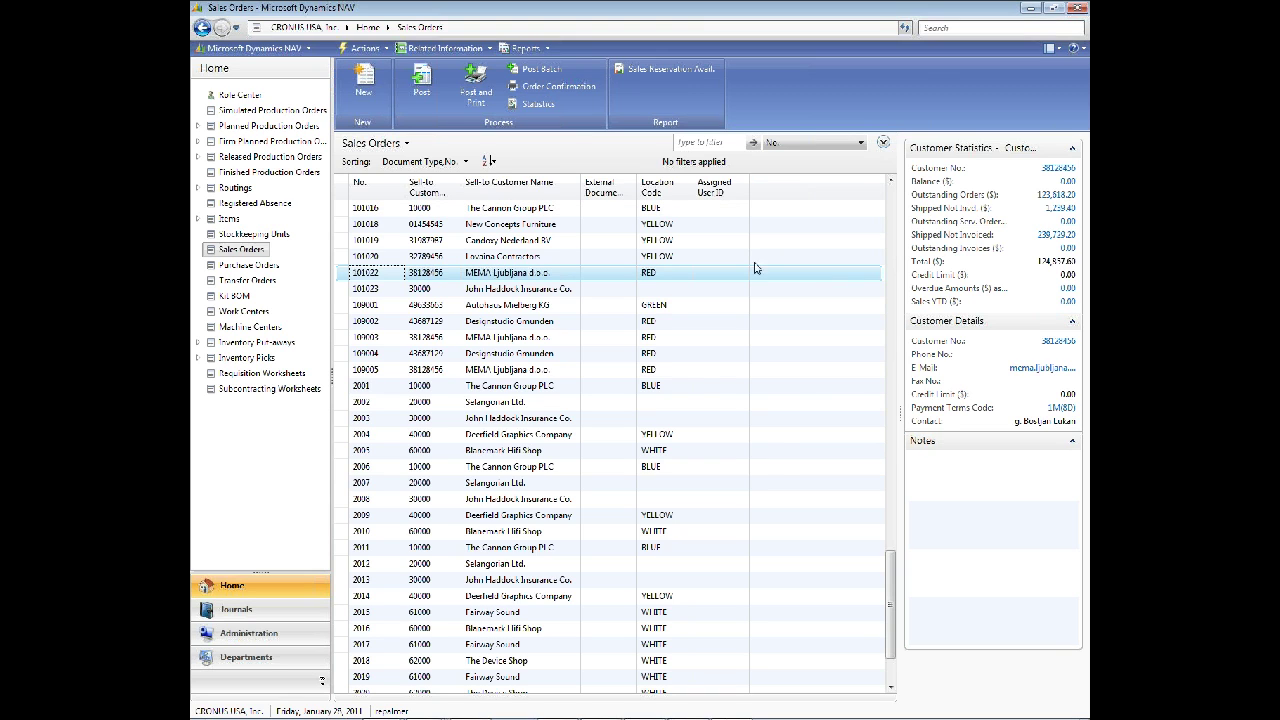
left_click(716, 142)
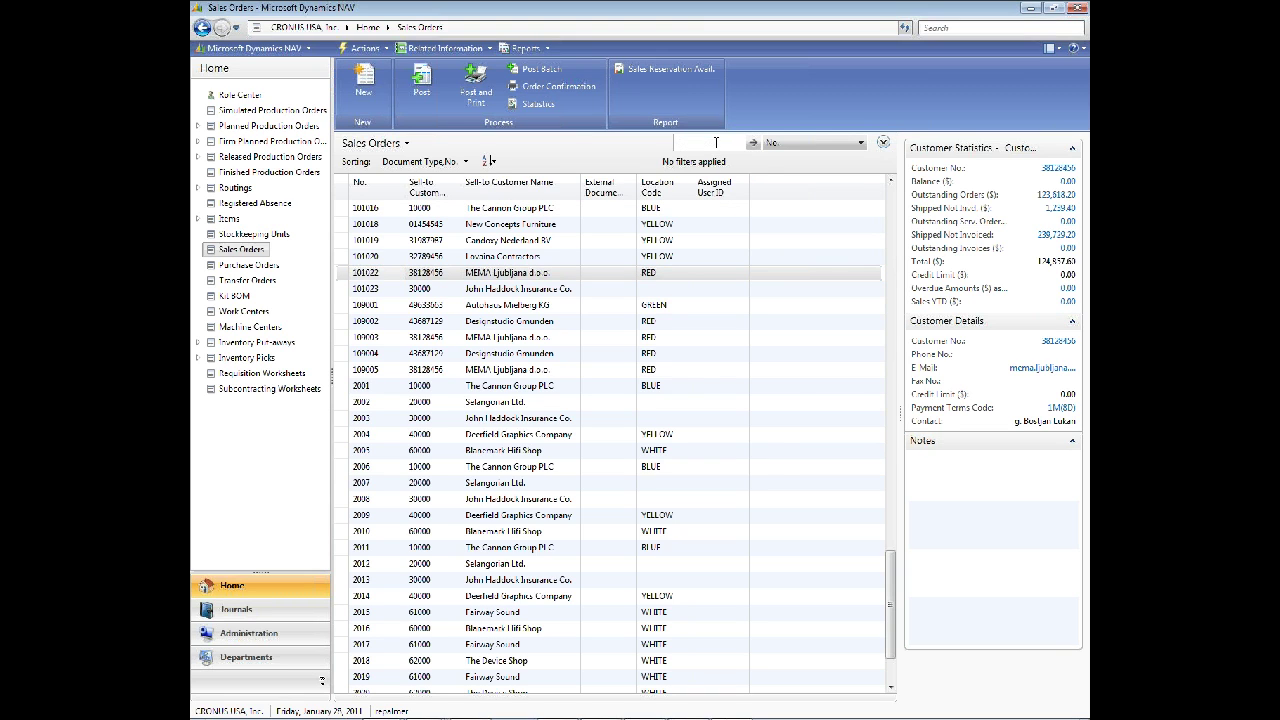
- Expand the filter pane and switch the Sales Orders list to Advanced Filter
left_click(1073, 149)
left_click(1073, 149)
left_click(884, 143)
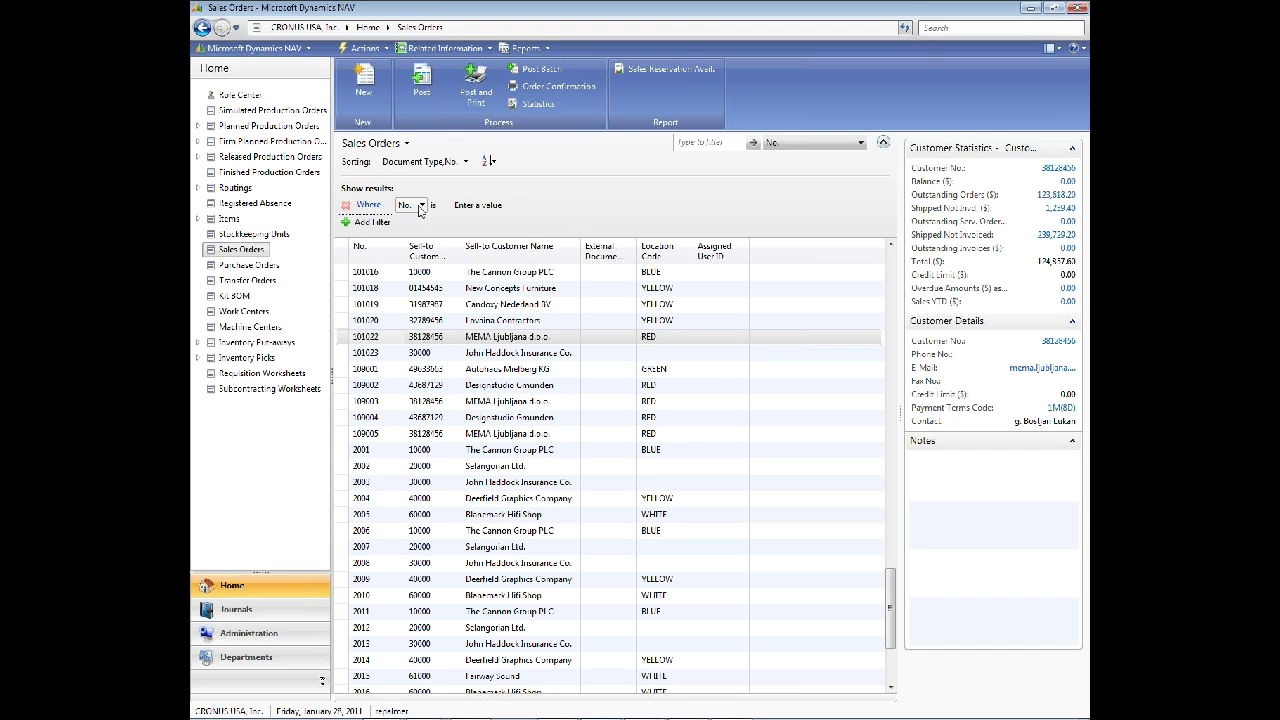
left_click(375, 146)
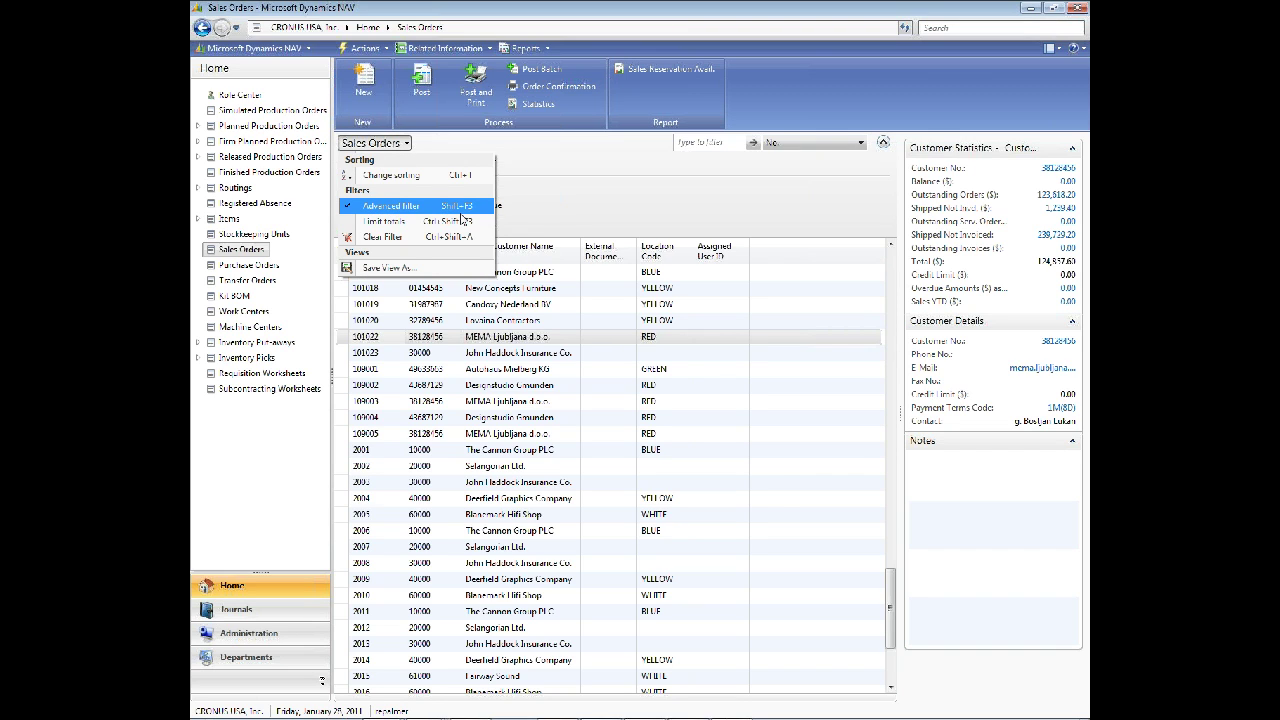
left_click(476, 208)
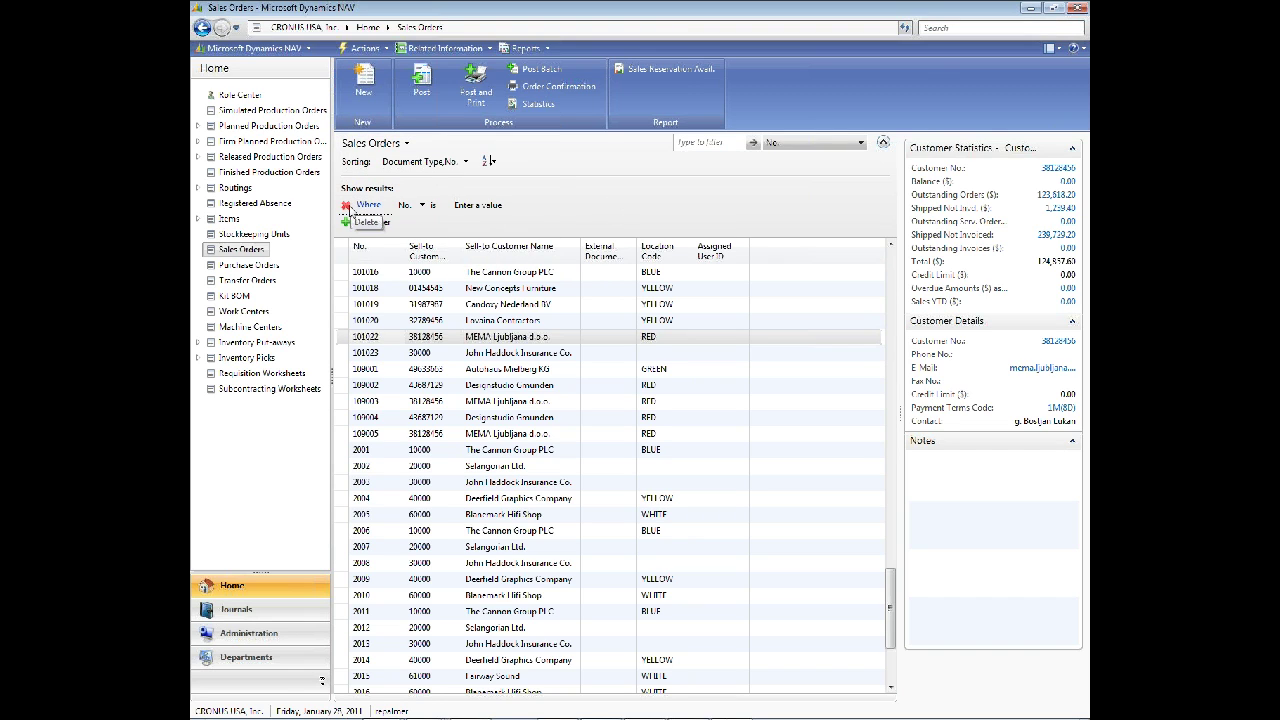
- Add a filter condition where Location Code is RED
left_click(421, 206)
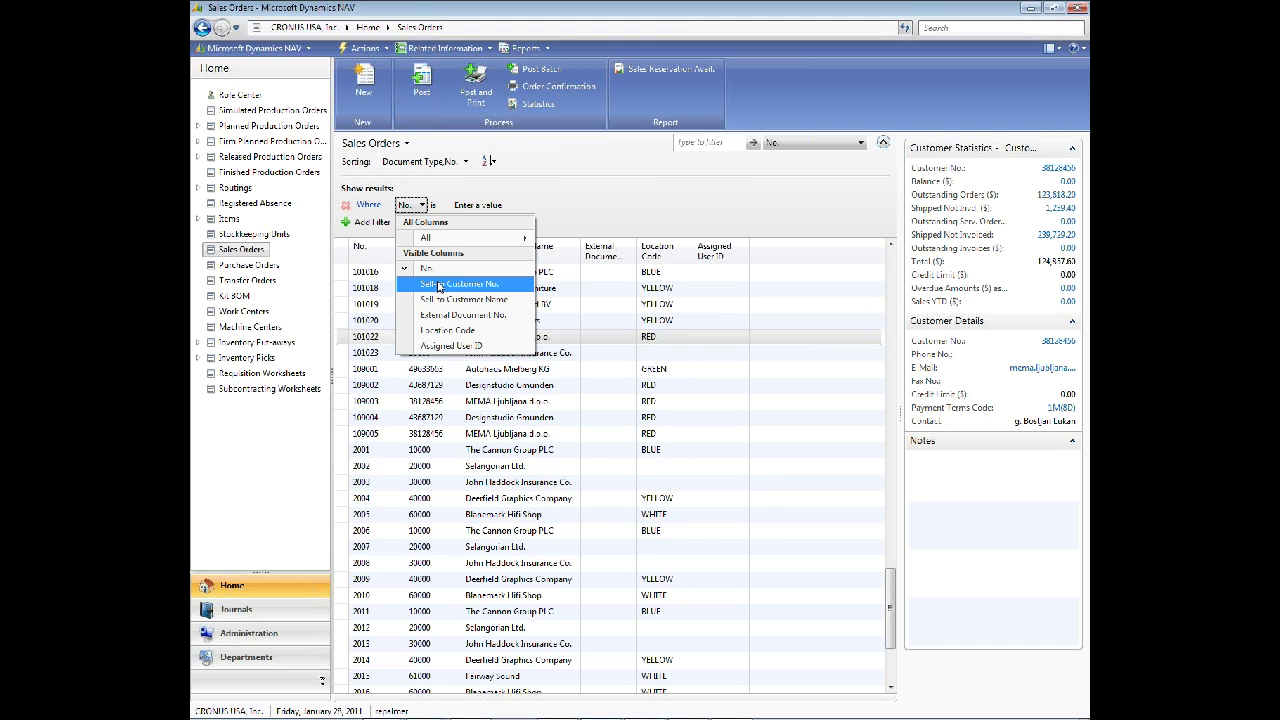
left_click(437, 329)
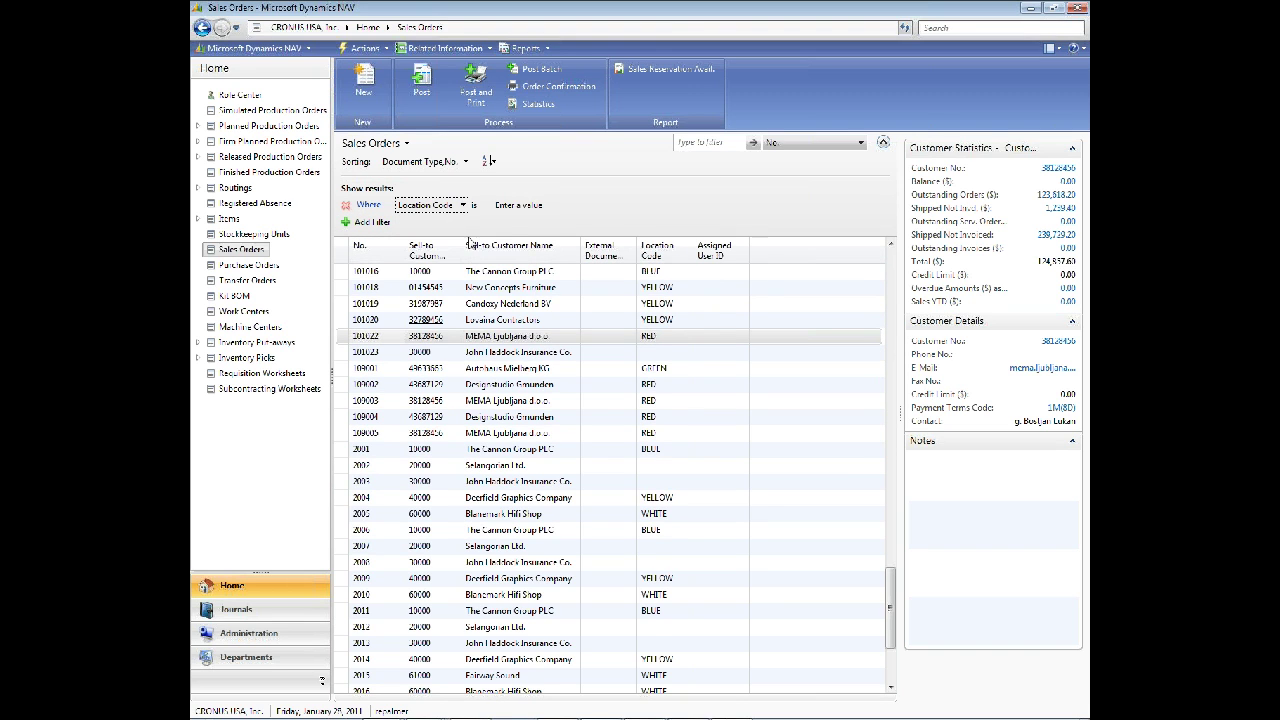
left_click(517, 205)
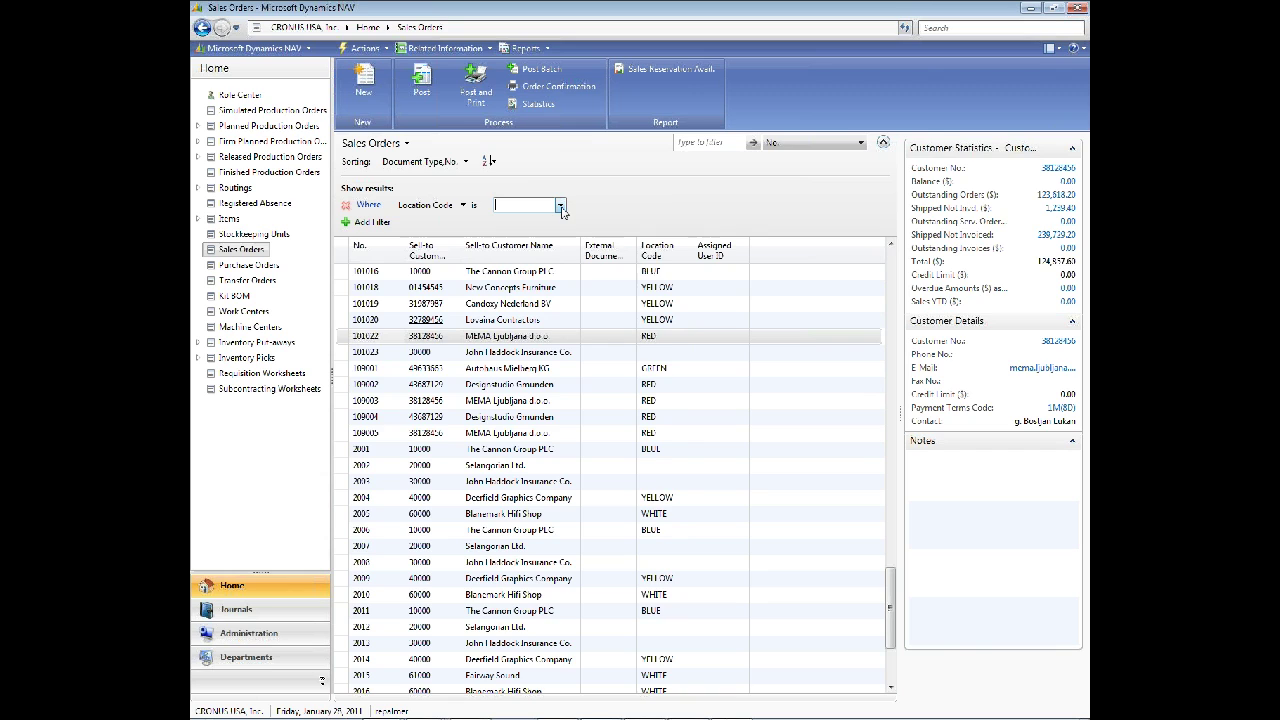
left_click(562, 208)
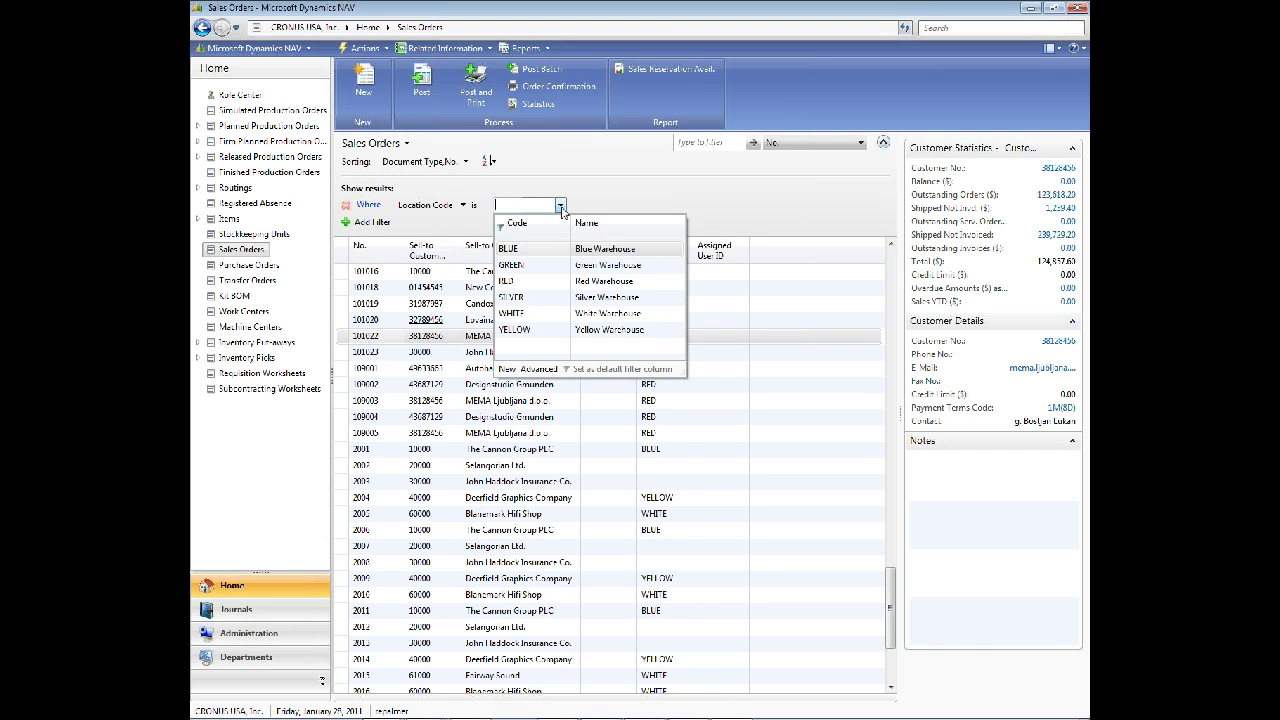
left_click(533, 287)
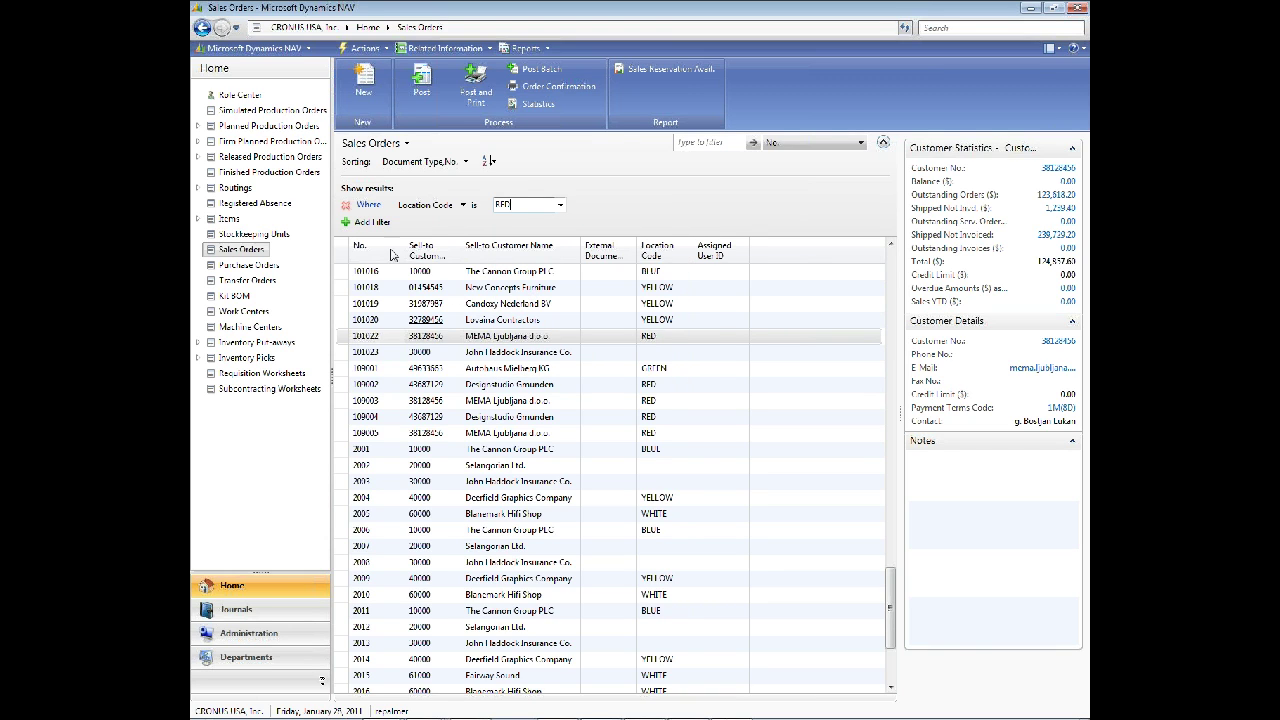
- Add a second condition on Sell-to Customer No. for MEMA Ljubljana
left_click(345, 224)
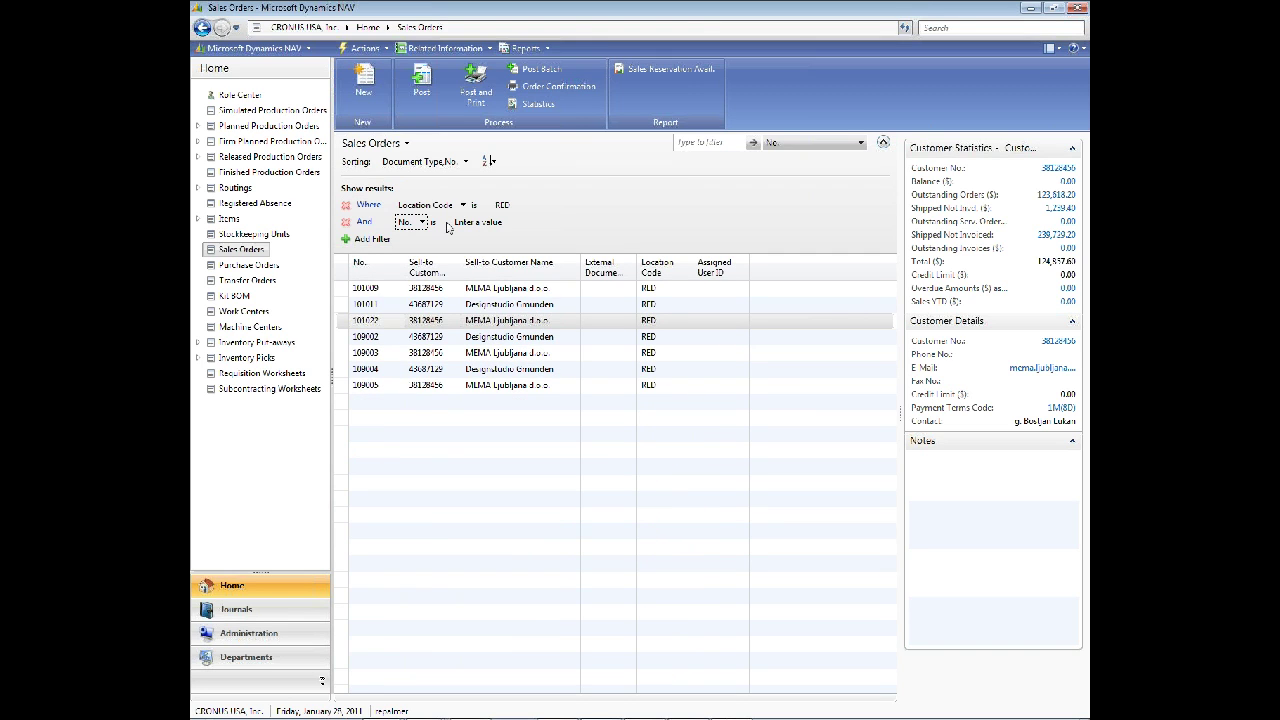
left_click(421, 222)
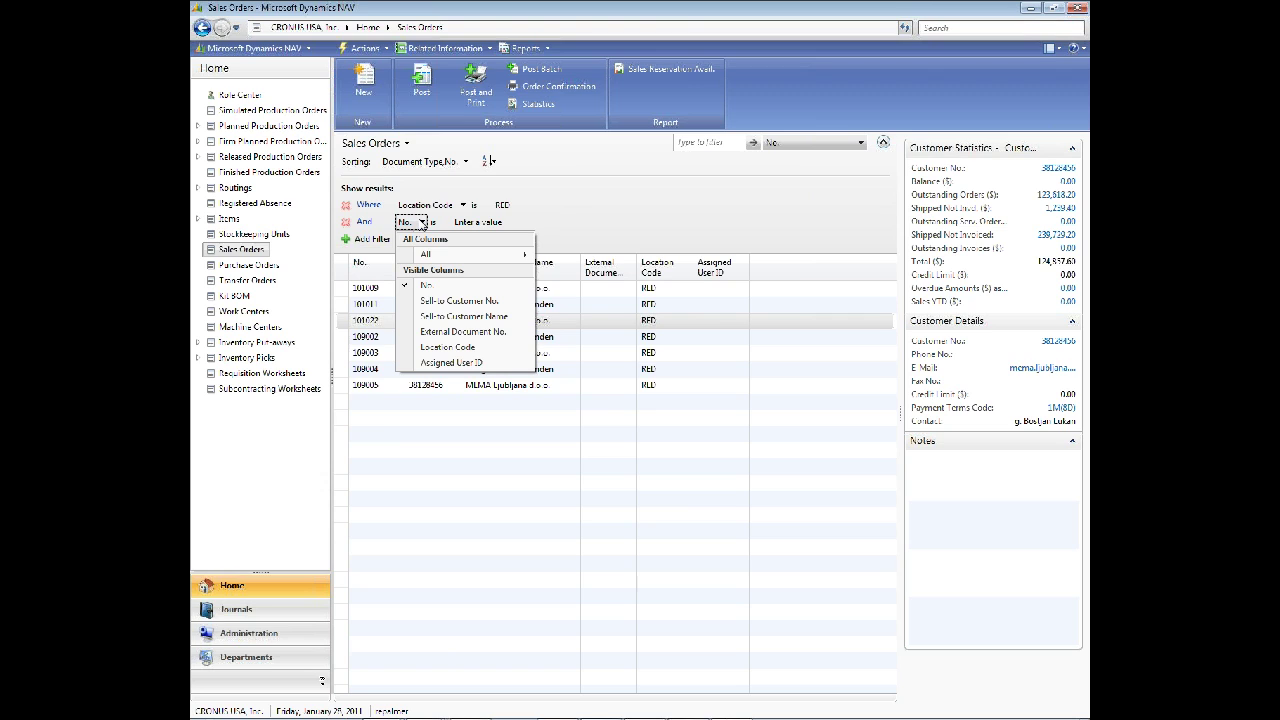
left_click(576, 216)
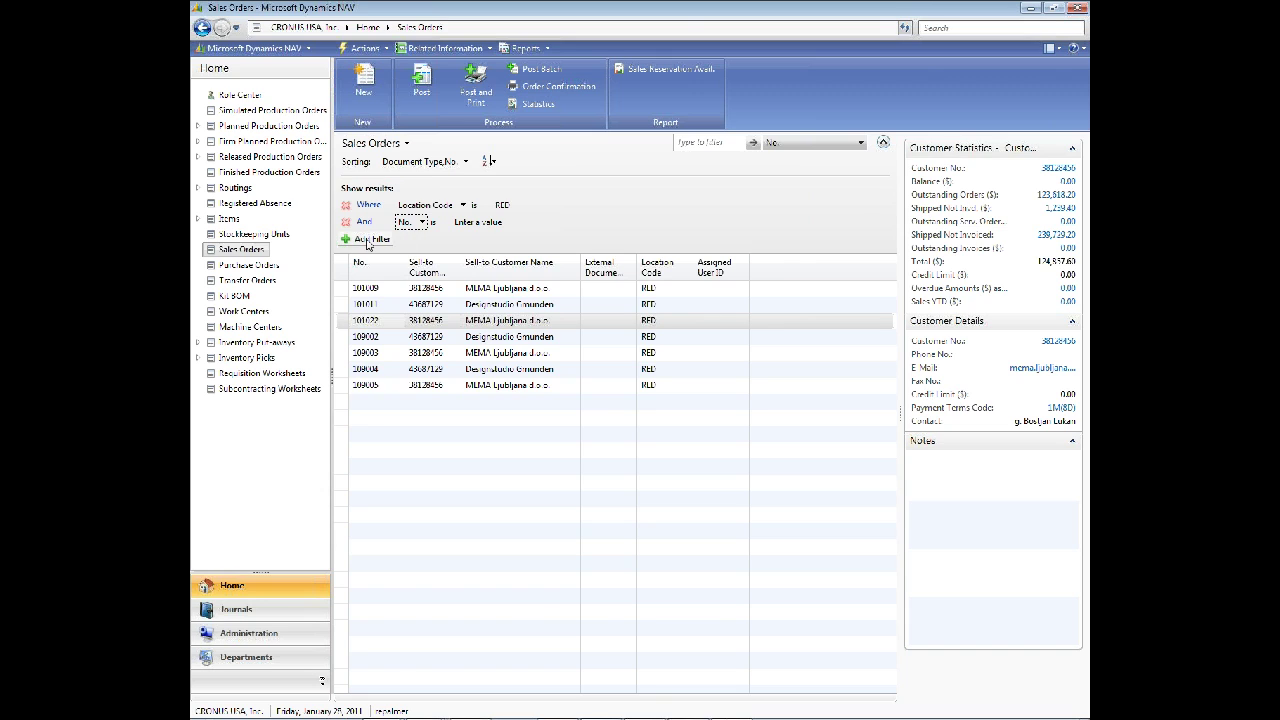
left_click(420, 222)
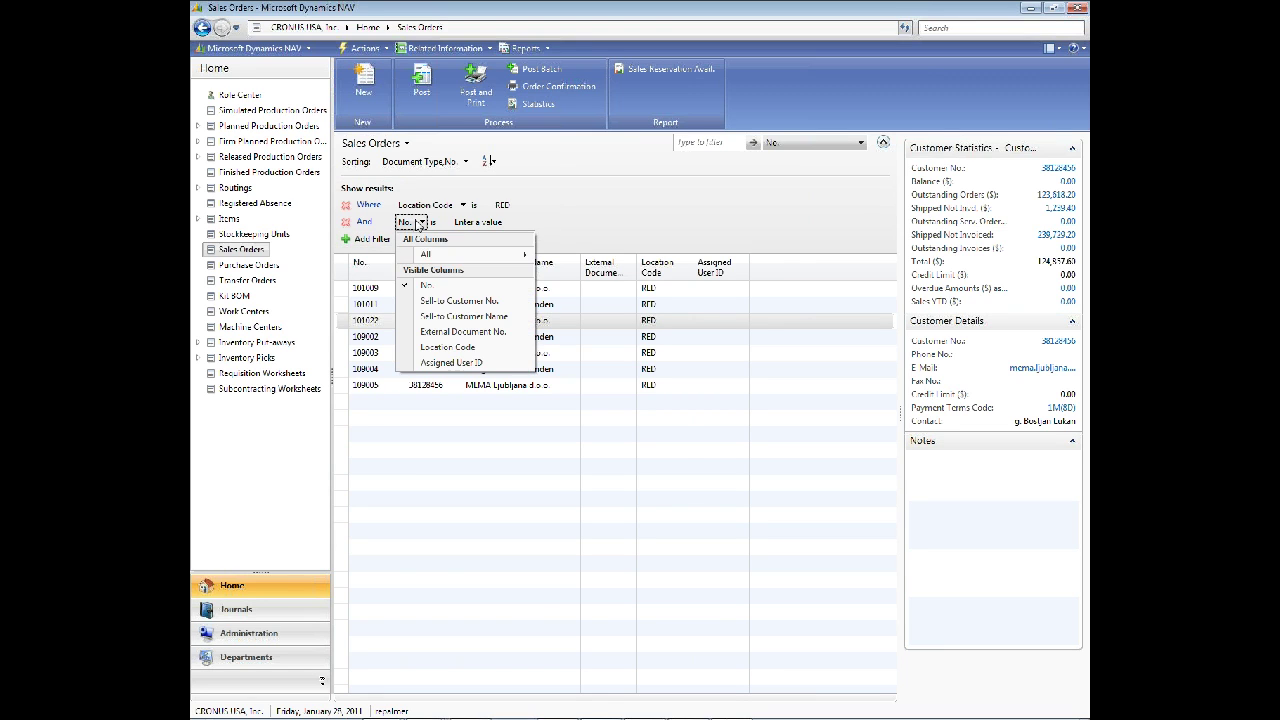
left_click(433, 303)
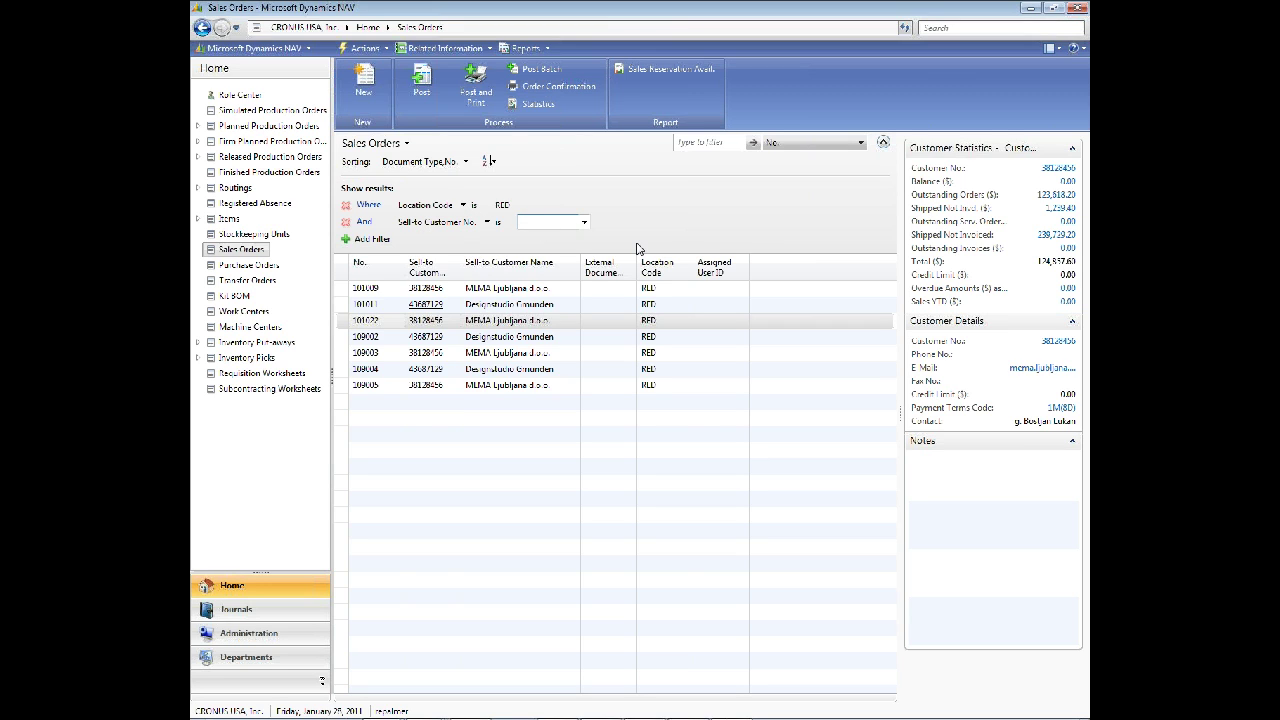
type("38128456")
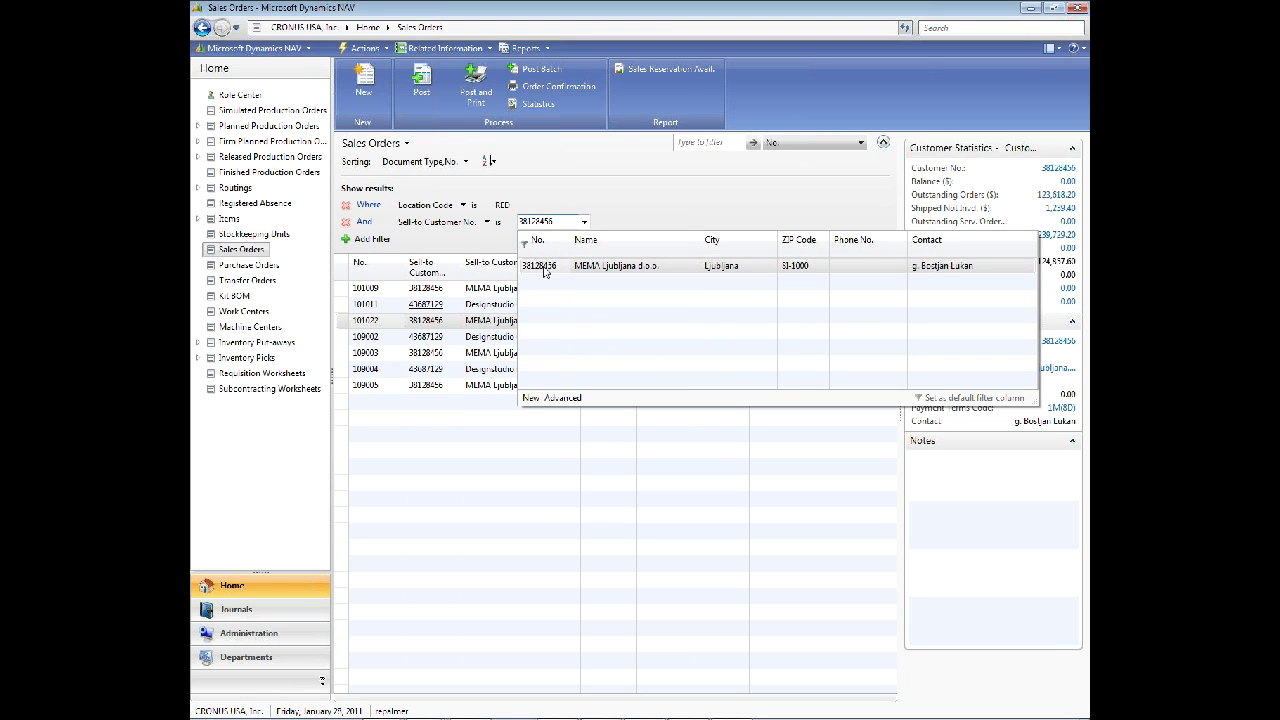
left_click(545, 267)
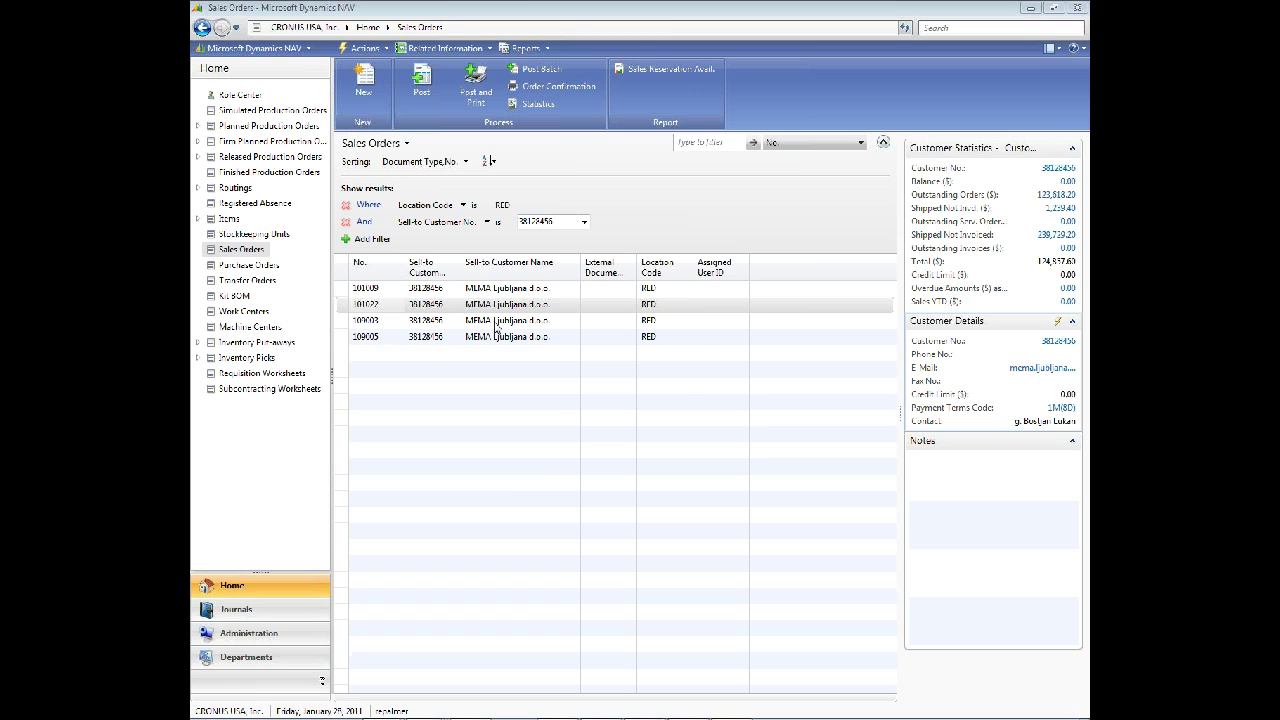
- Collapse the RED and customer conditions into a one-line filter summary
left_click(884, 144)
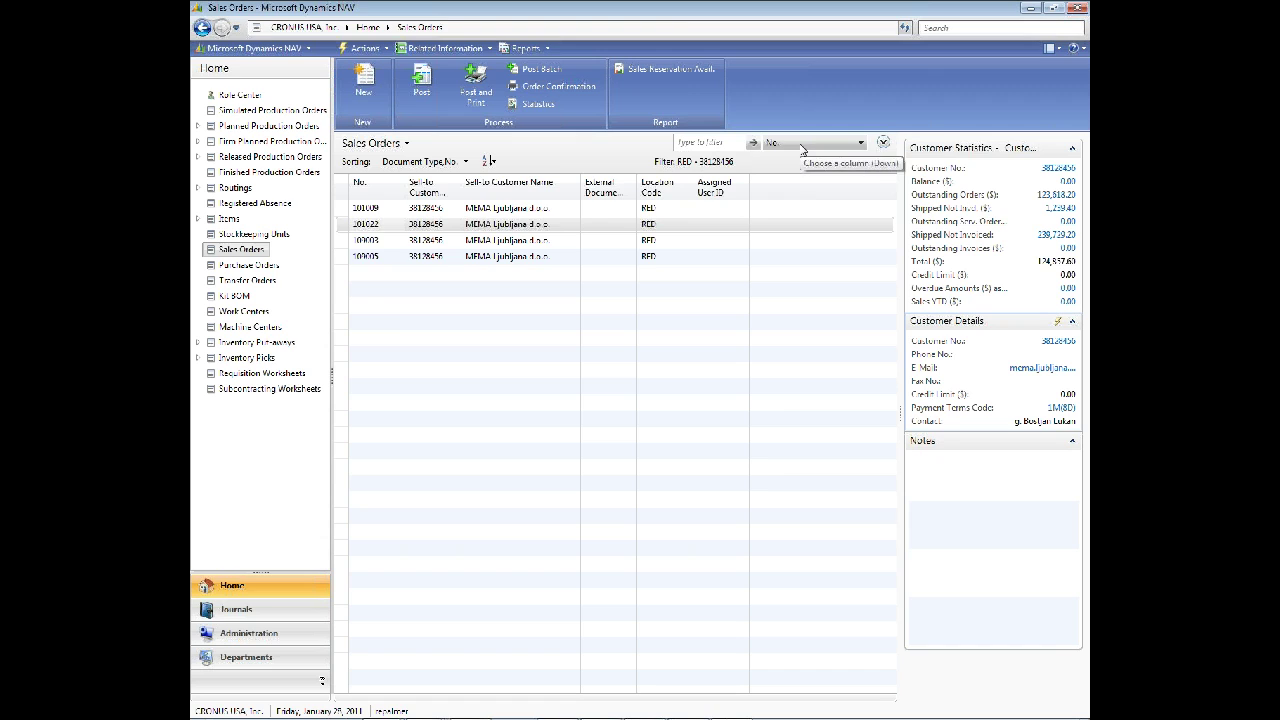
- Clear all filters from the Sales Orders list
left_click(883, 143)
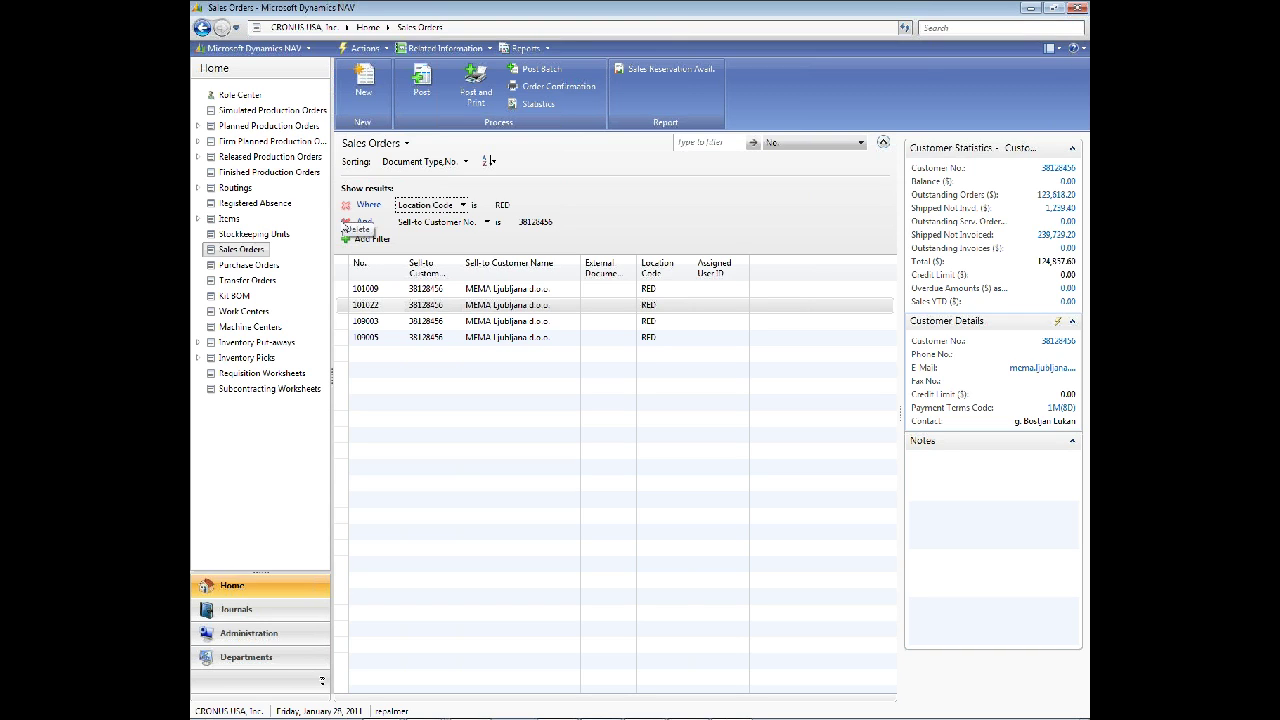
left_click(372, 143)
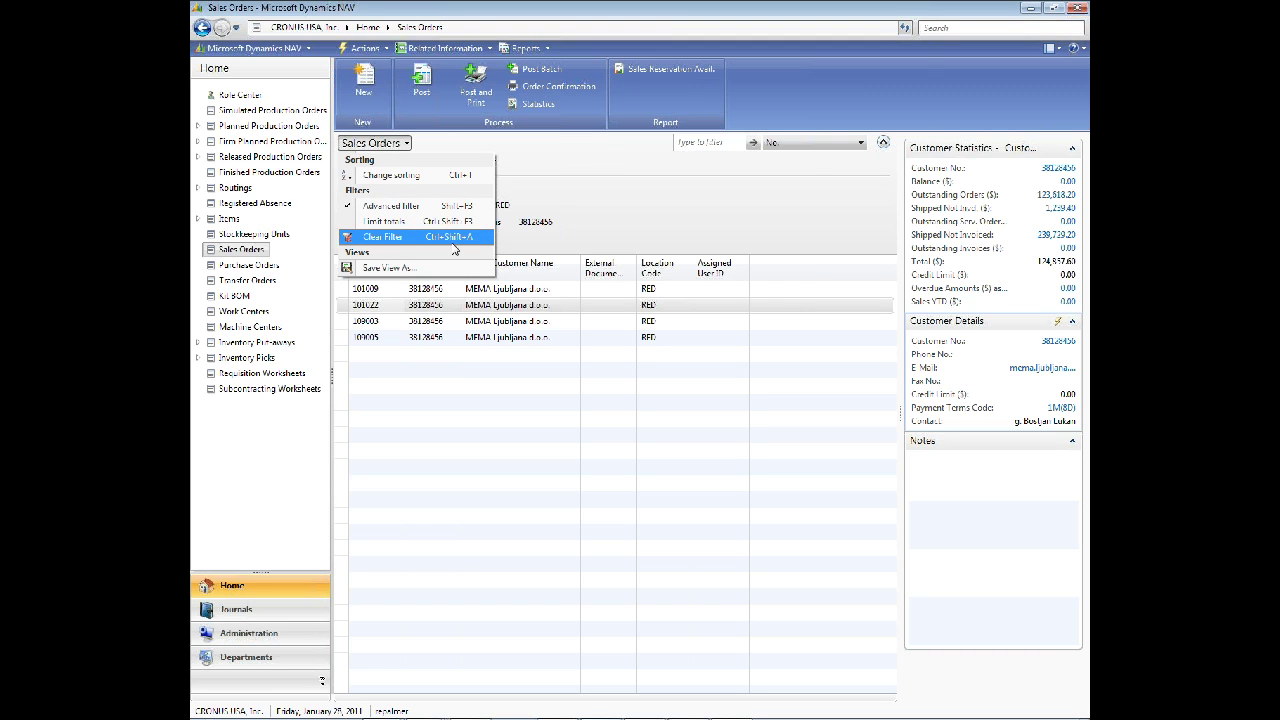
left_click(395, 238)
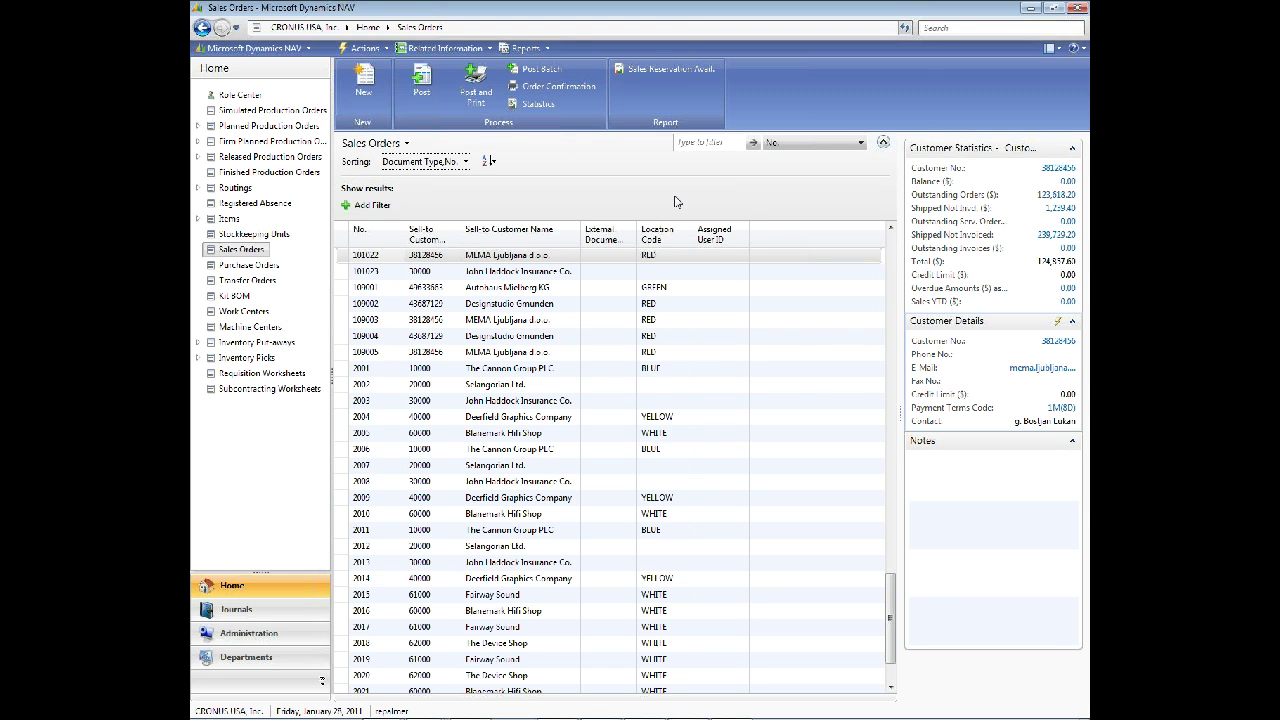
- Quick-filter the orders by Sell-to Customer No. for The Cannon Group PLC
left_click(688, 145)
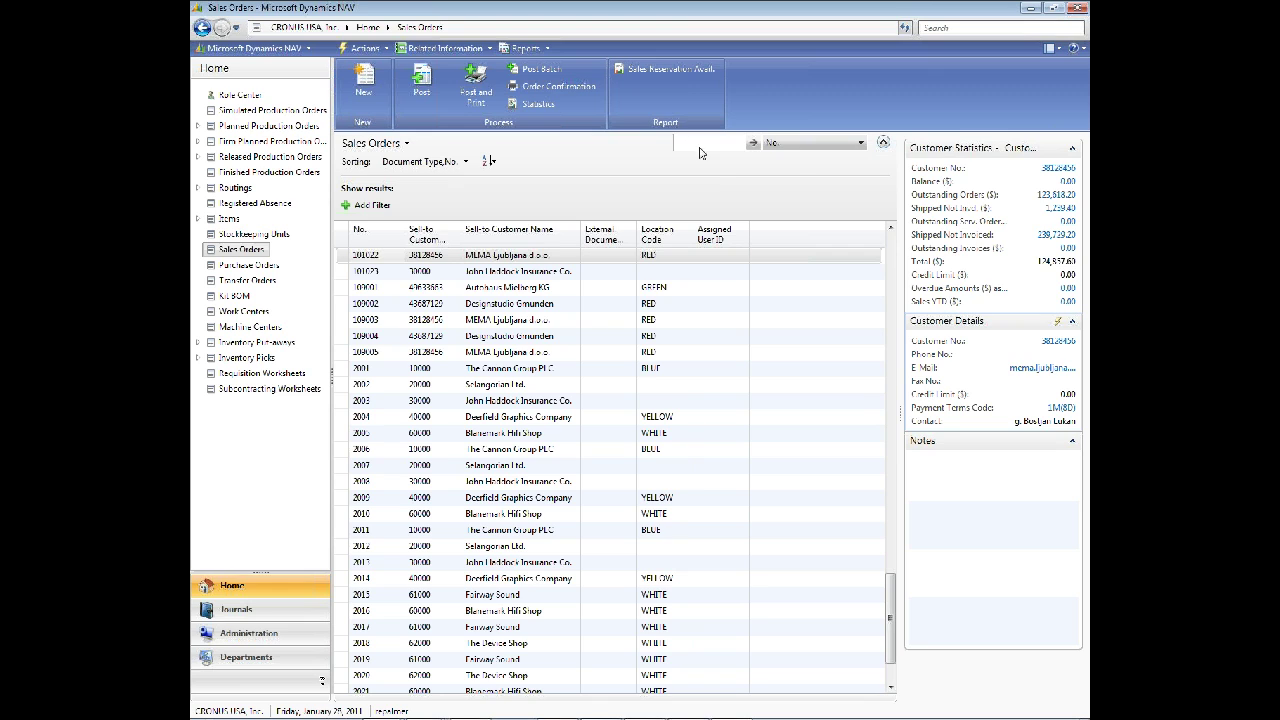
left_click(774, 145)
left_click(785, 177)
type("10000")
key("Return")
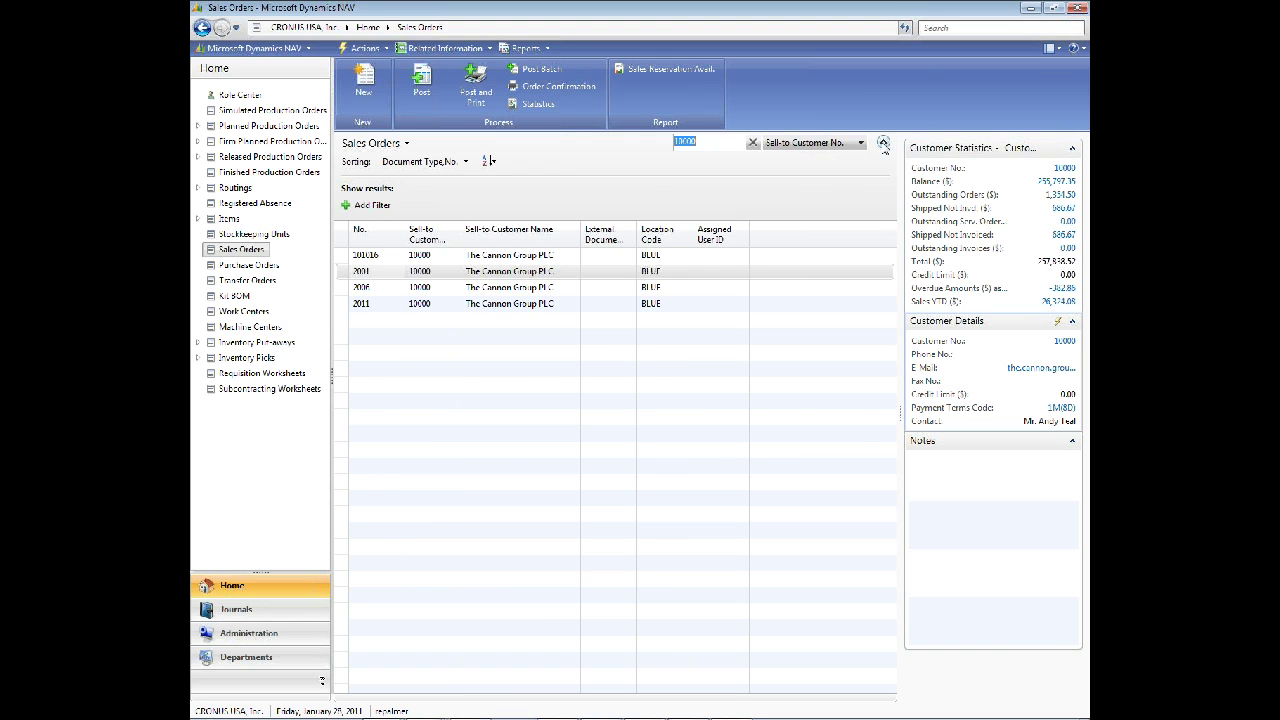
- Add a filter condition where Sell-to Customer No. is 10000
left_click(883, 143)
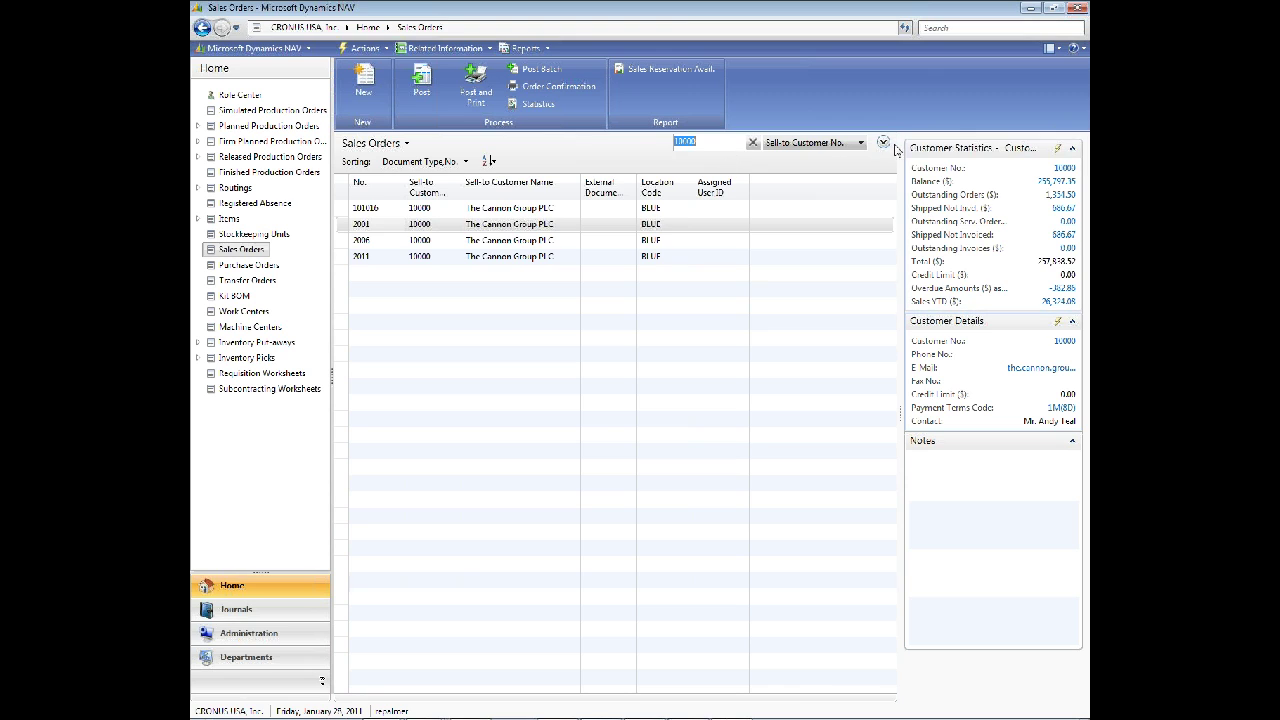
left_click(883, 143)
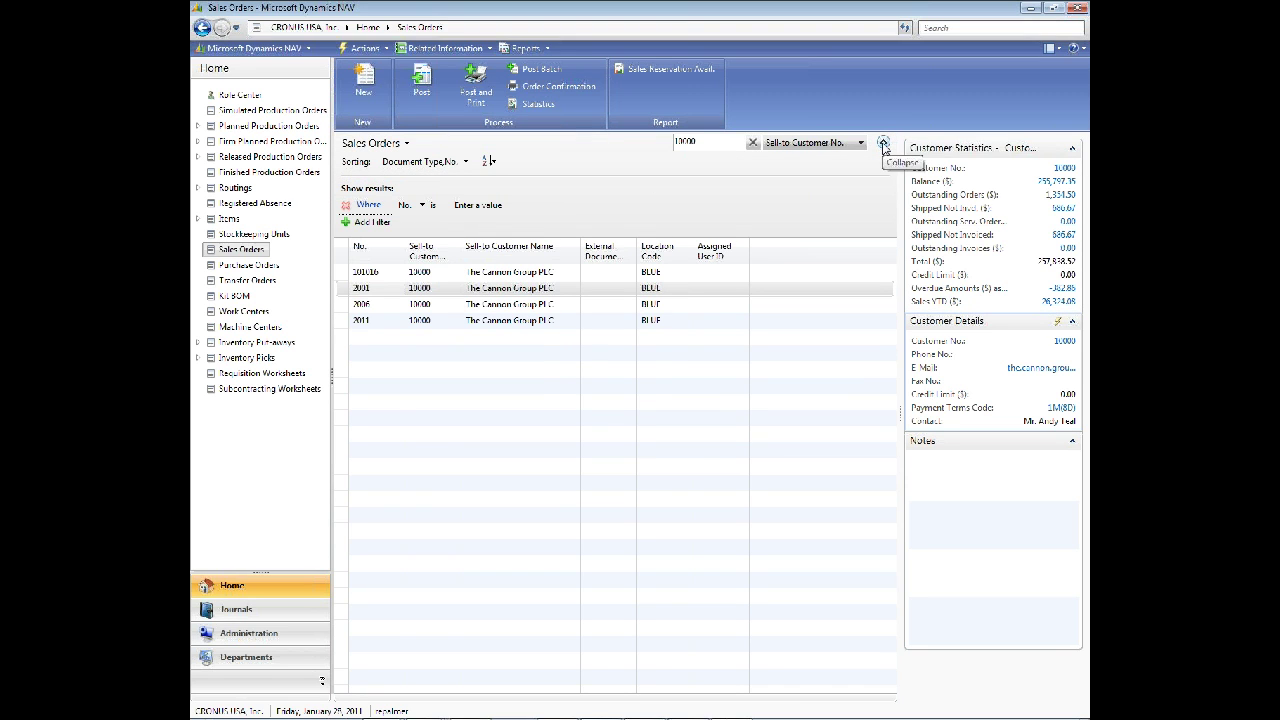
left_click(402, 208)
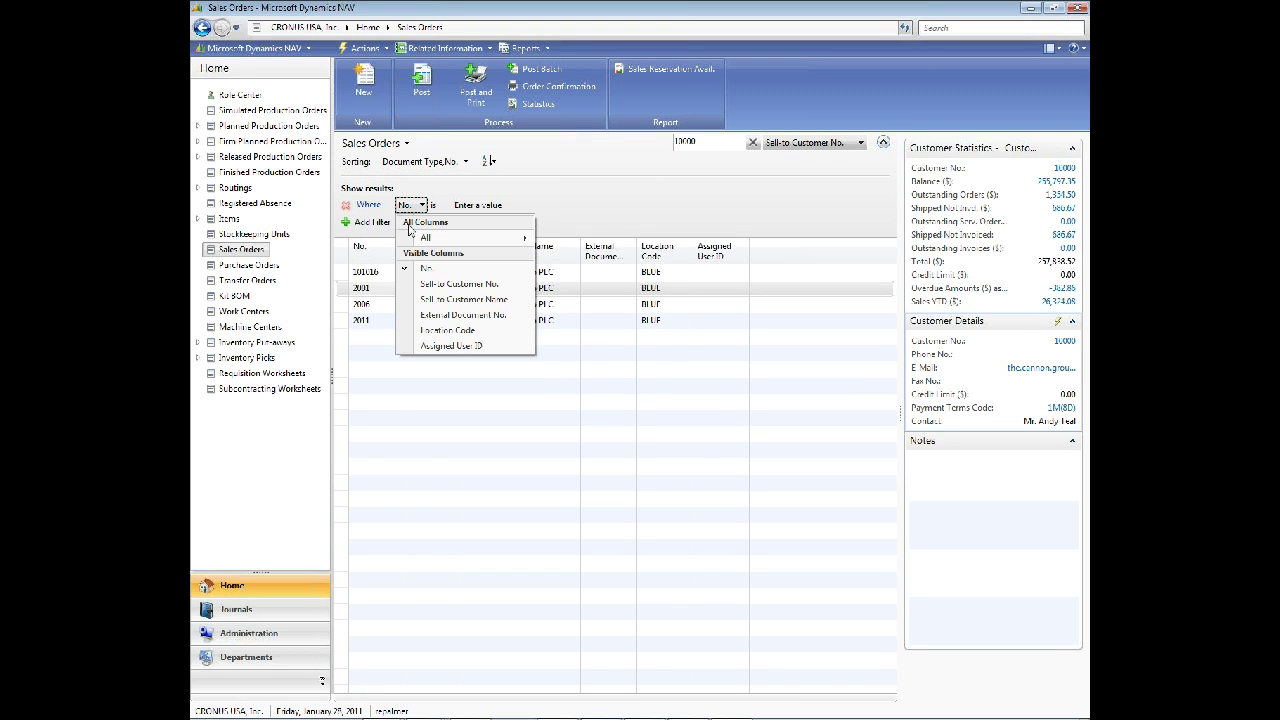
left_click(422, 286)
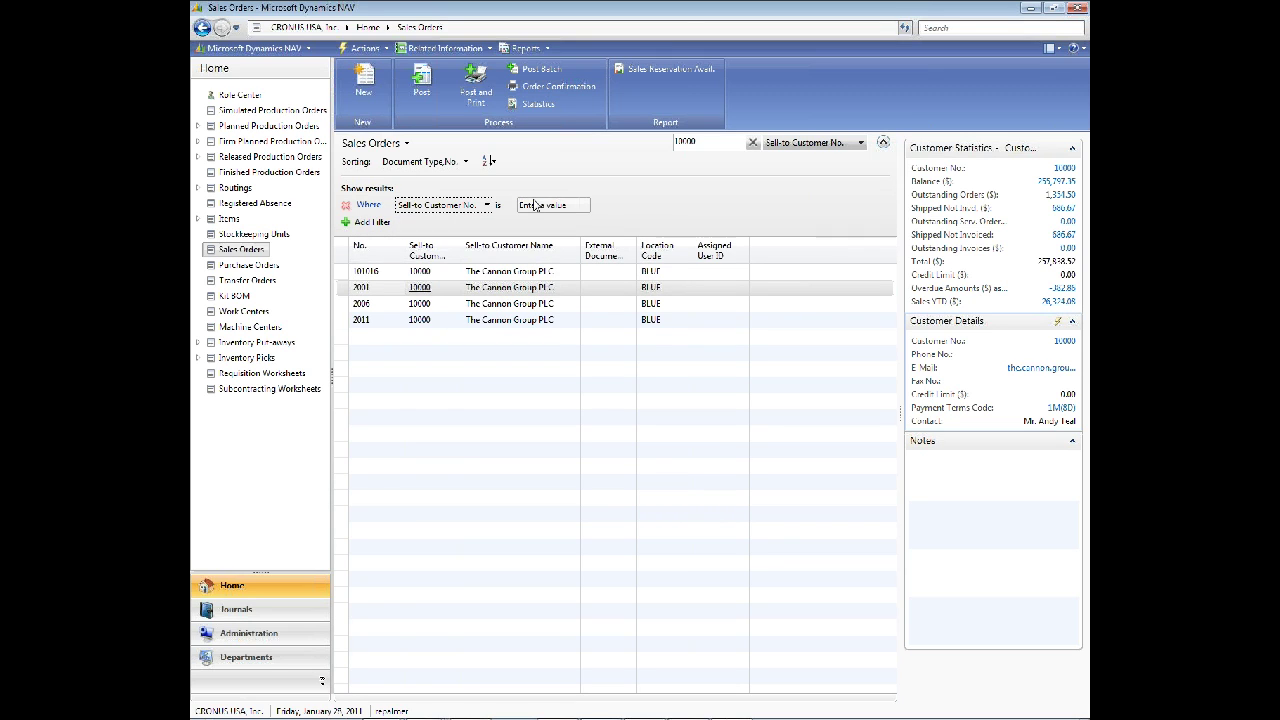
left_click(535, 205)
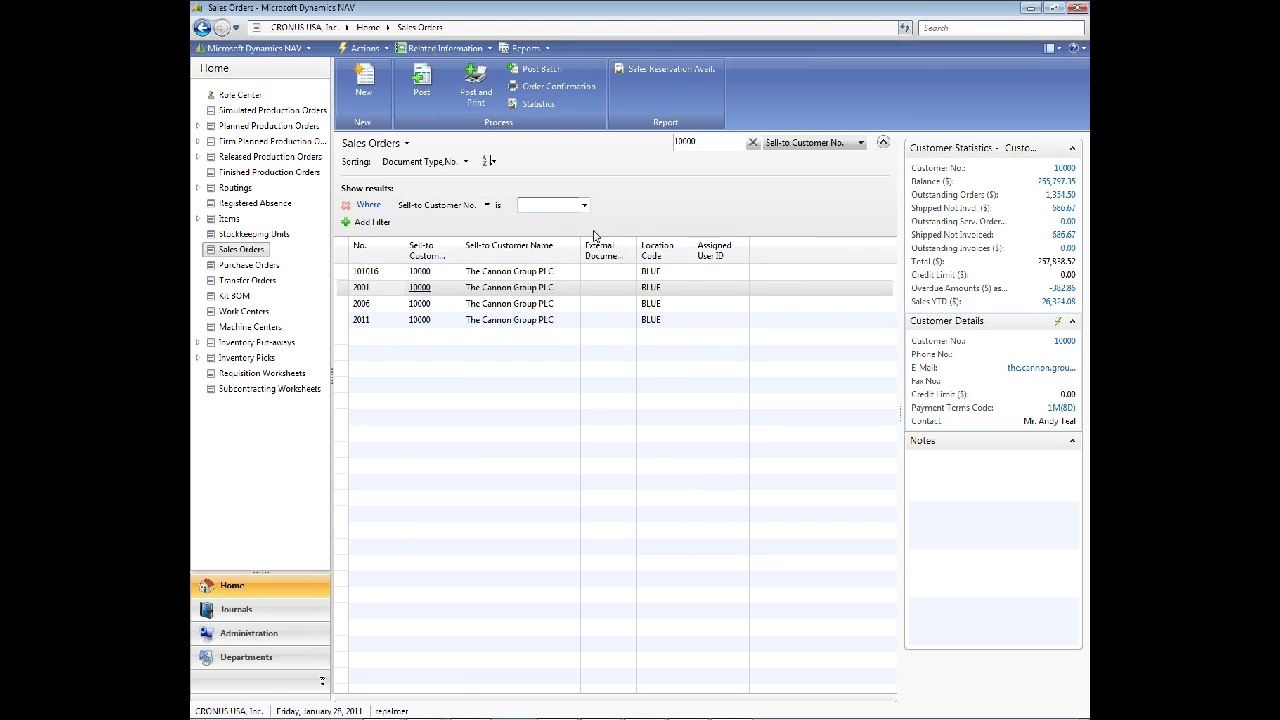
type("10000")
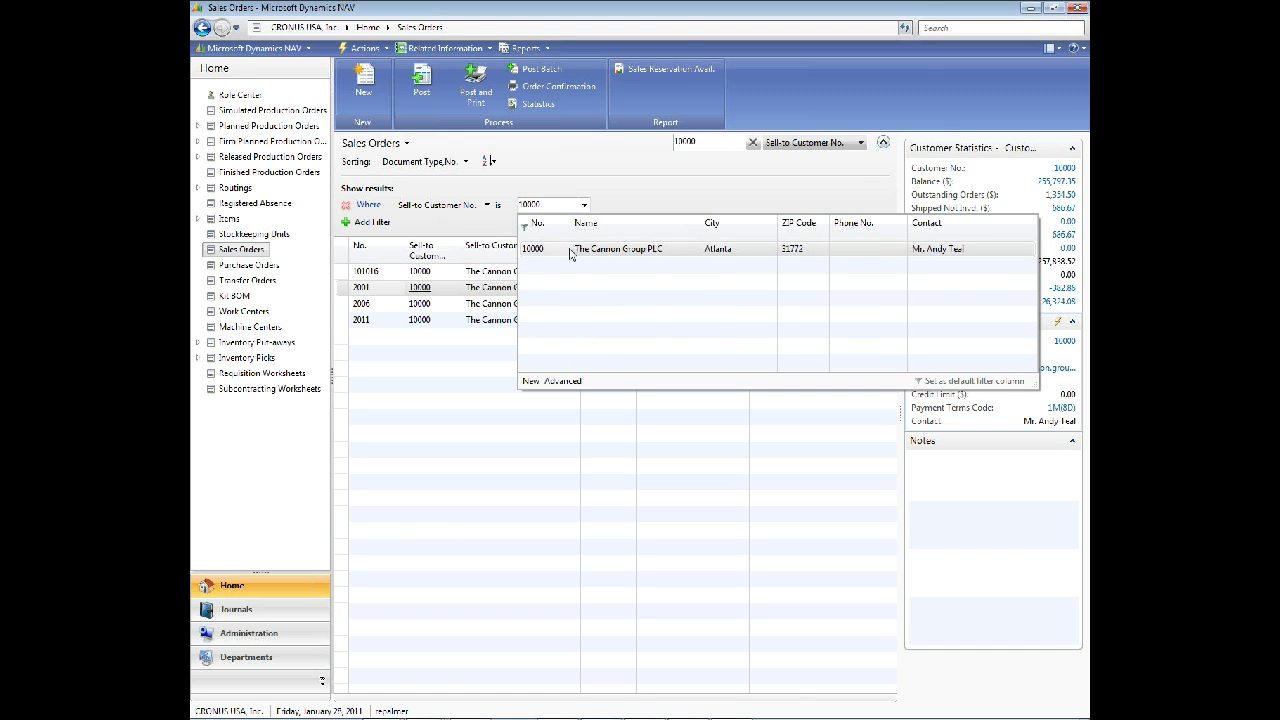
left_click(570, 250)
left_click(374, 221)
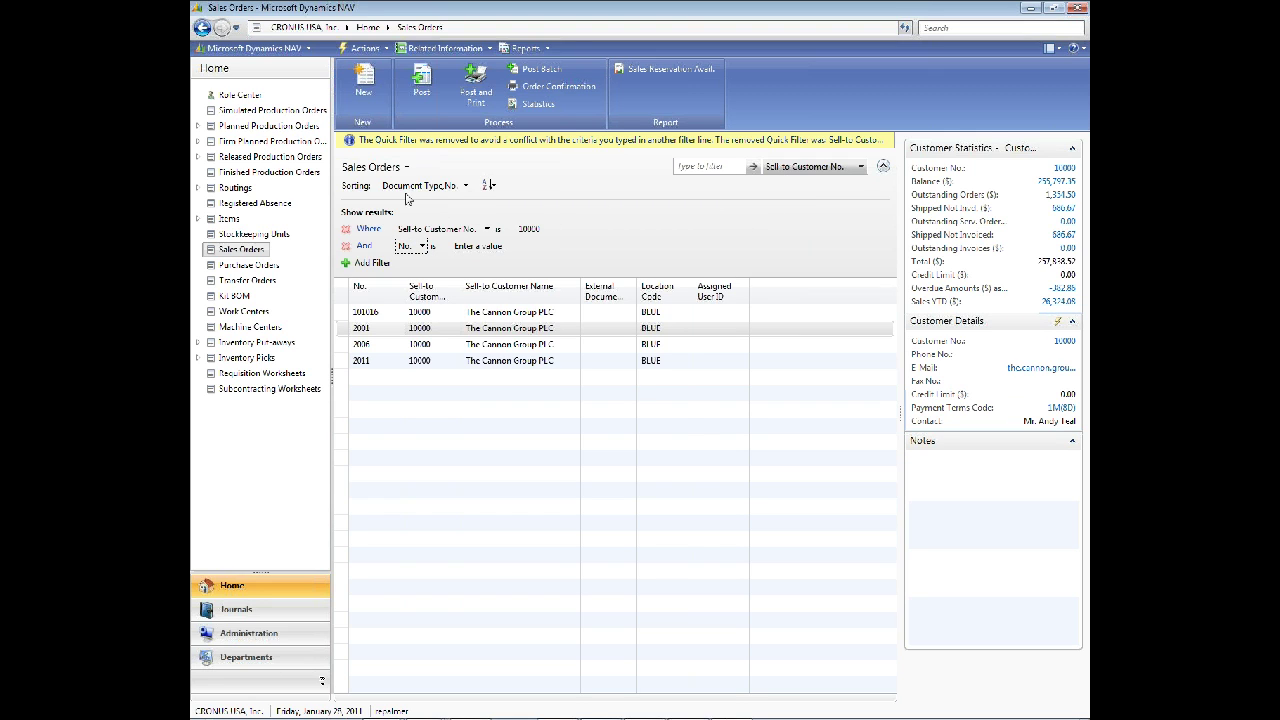
- Add a Location Code condition, trying WHITE and RED before settling on BLUE
left_click(420, 246)
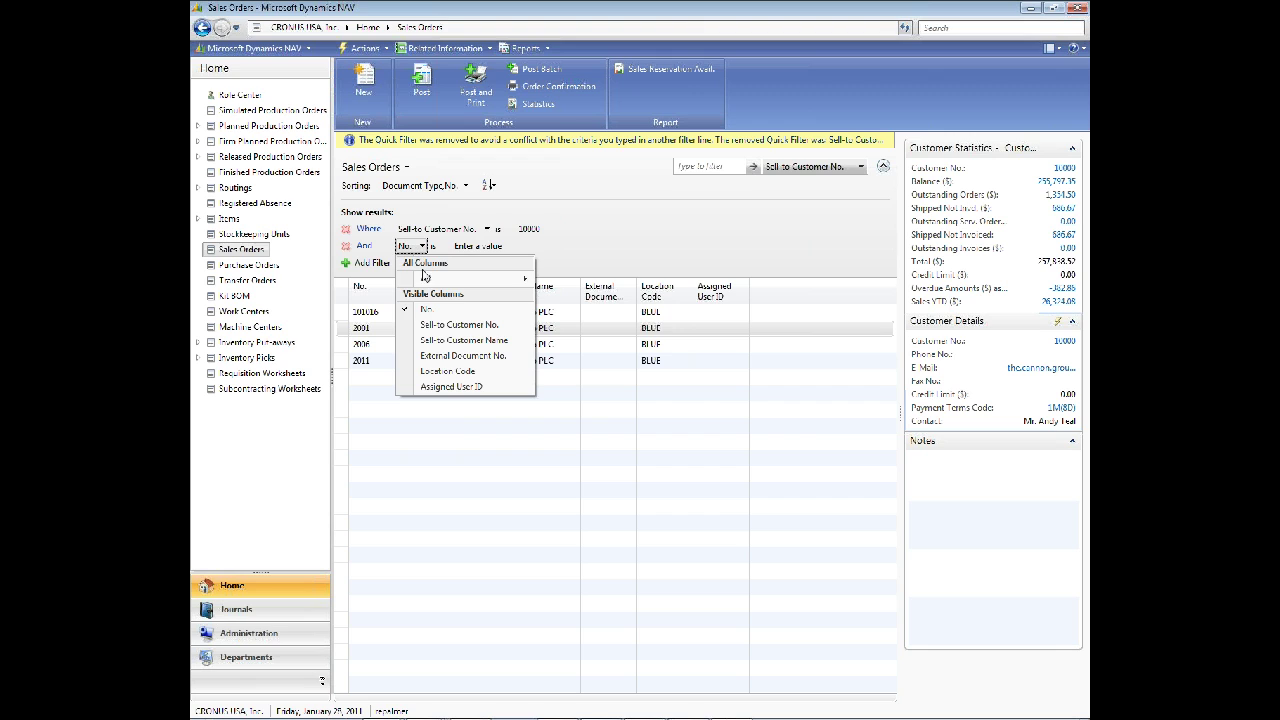
left_click(447, 371)
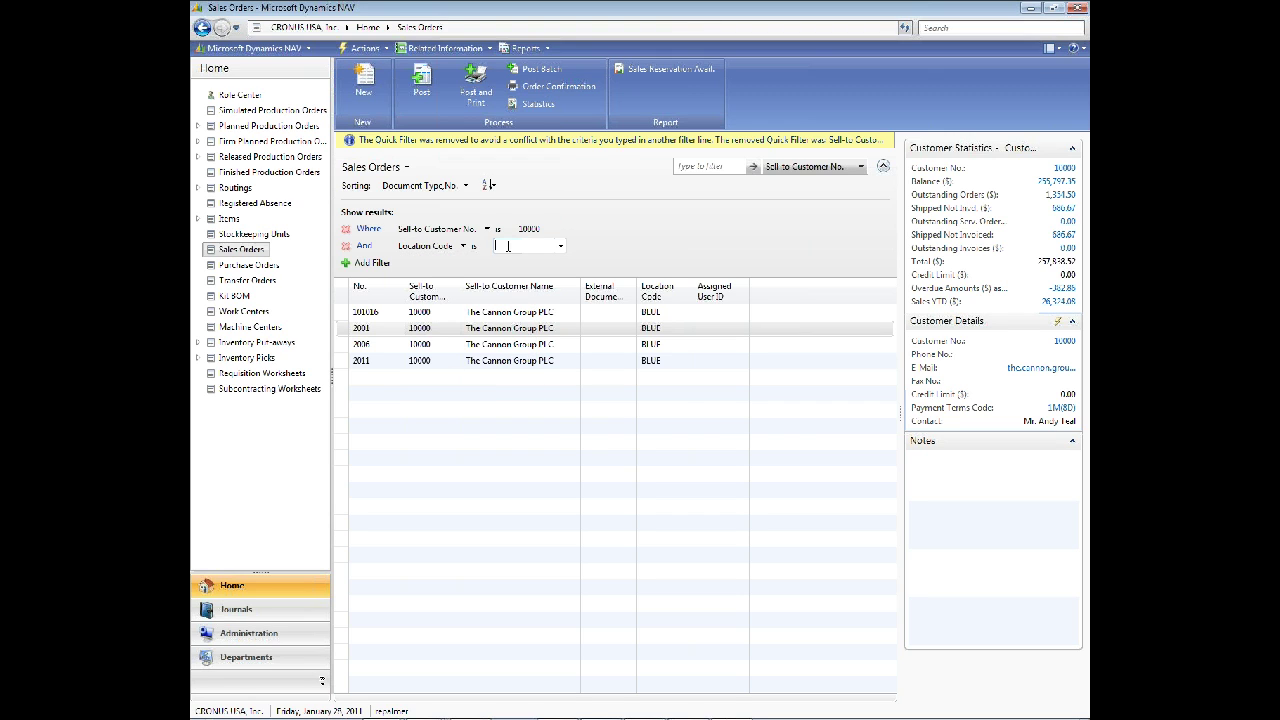
left_click(560, 245)
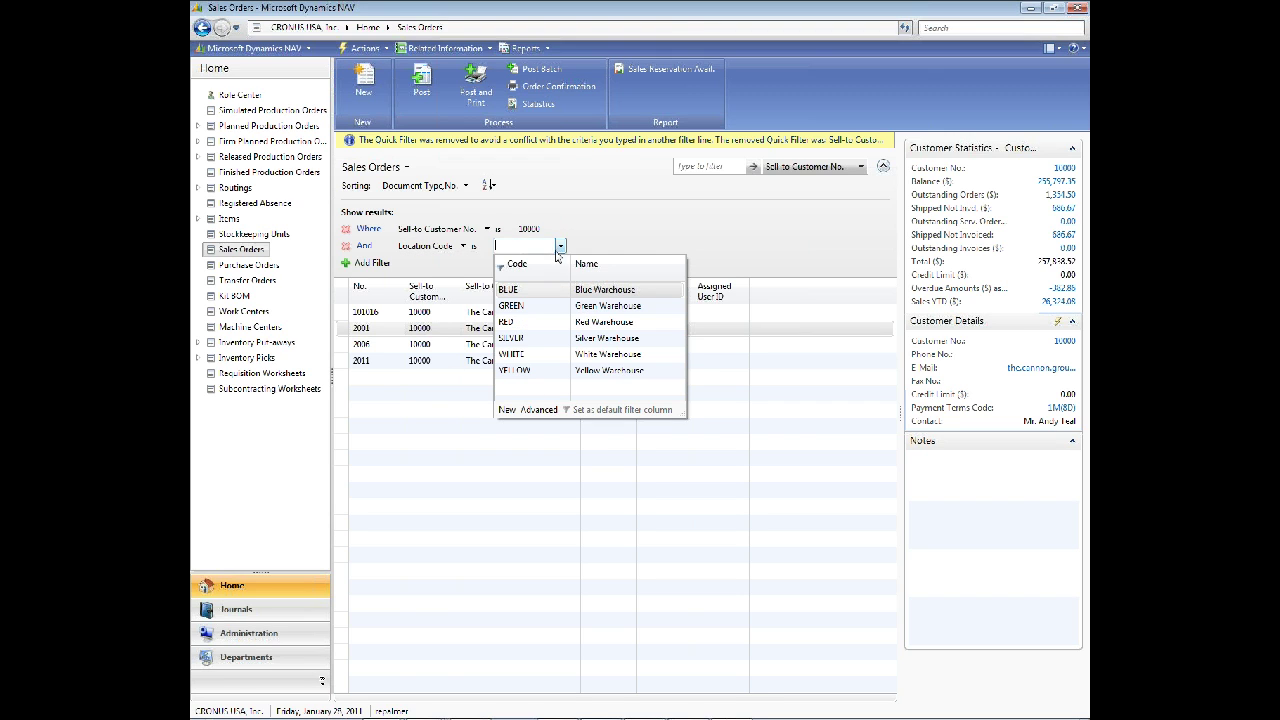
left_click(520, 356)
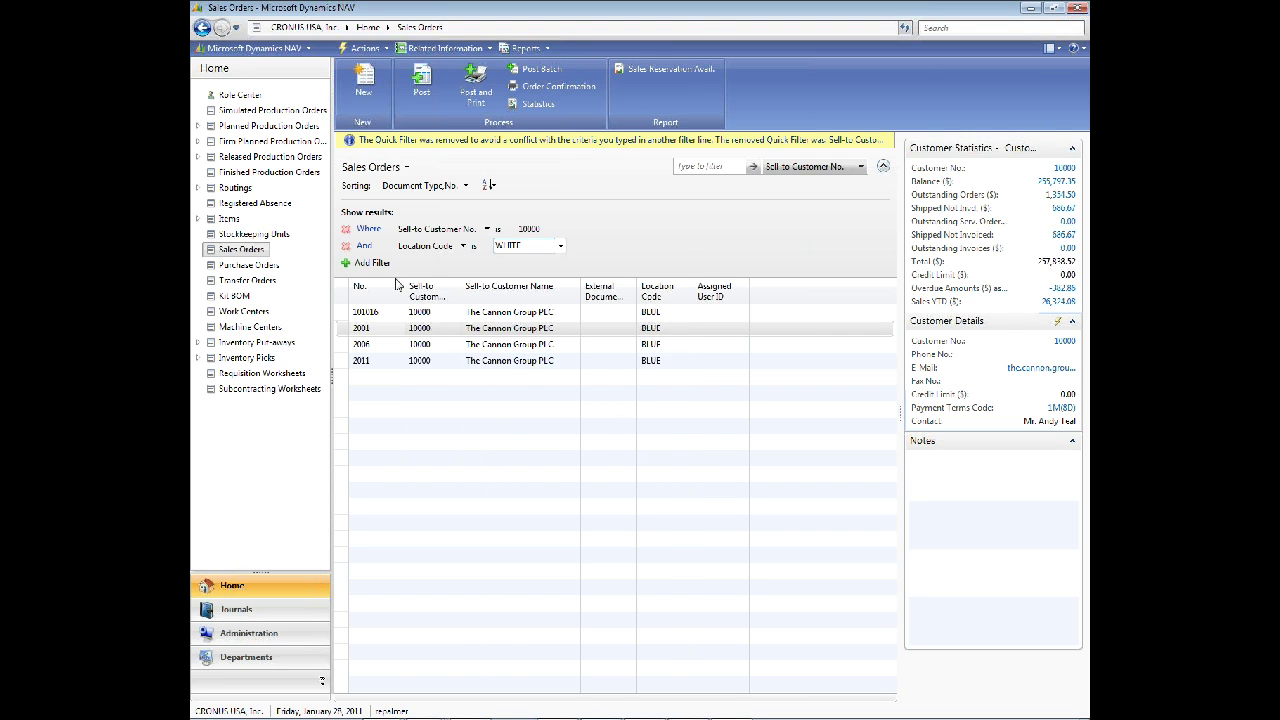
key("shift+Tab")
left_click(540, 222)
left_click(560, 222)
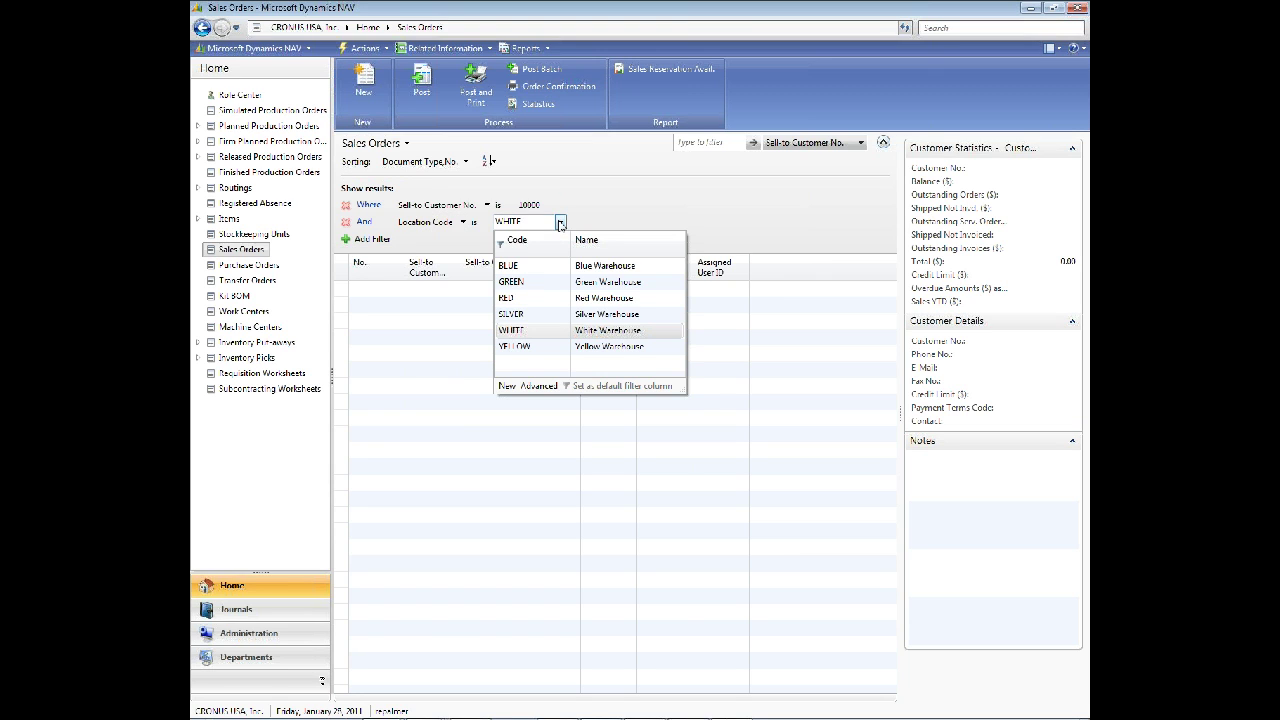
left_click(522, 302)
left_click(630, 236)
left_click(530, 222)
left_click(560, 222)
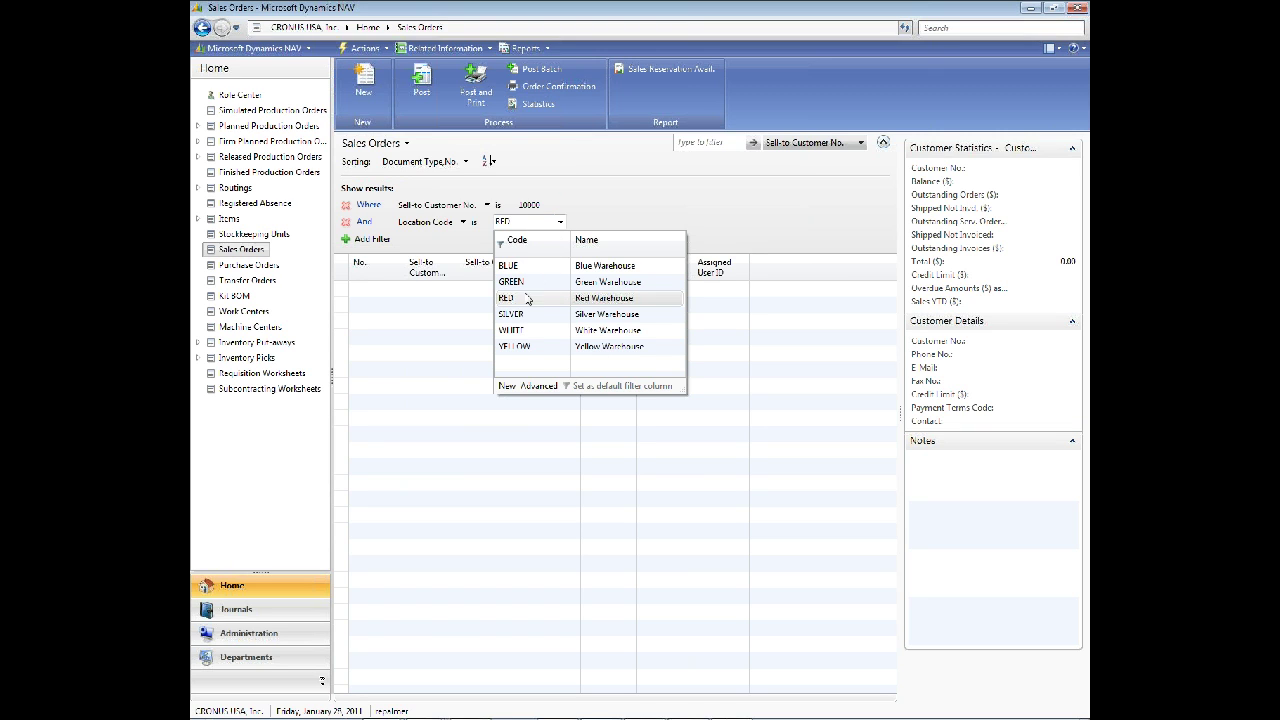
left_click(524, 267)
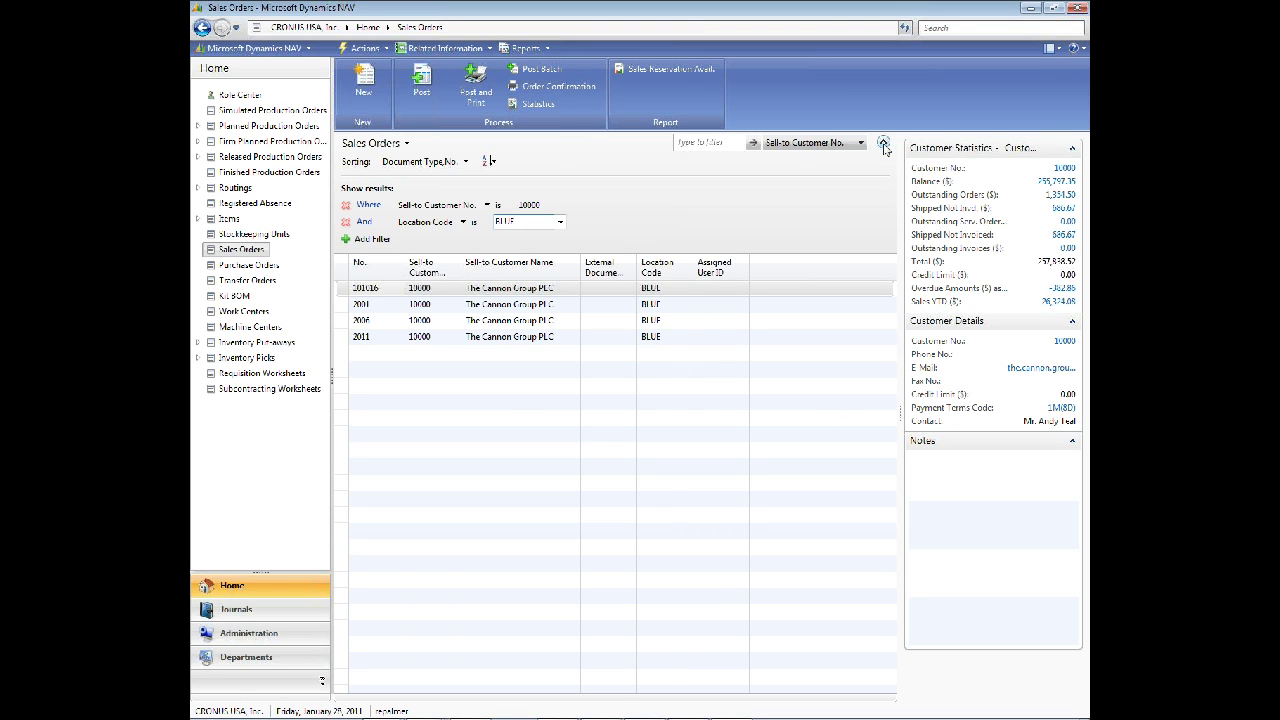
- Delete the customer 10000 and BLUE conditions so no filters are applied
left_click(346, 206)
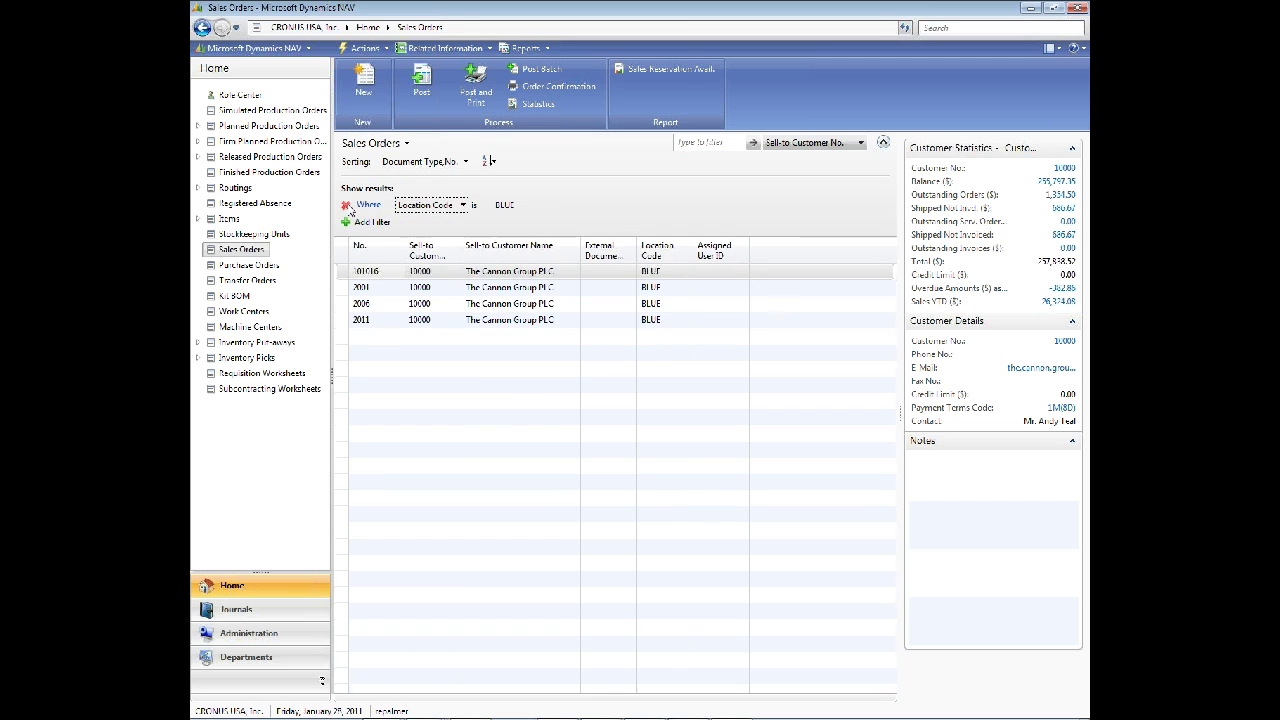
left_click(346, 206)
left_click(882, 145)
left_click(788, 147)
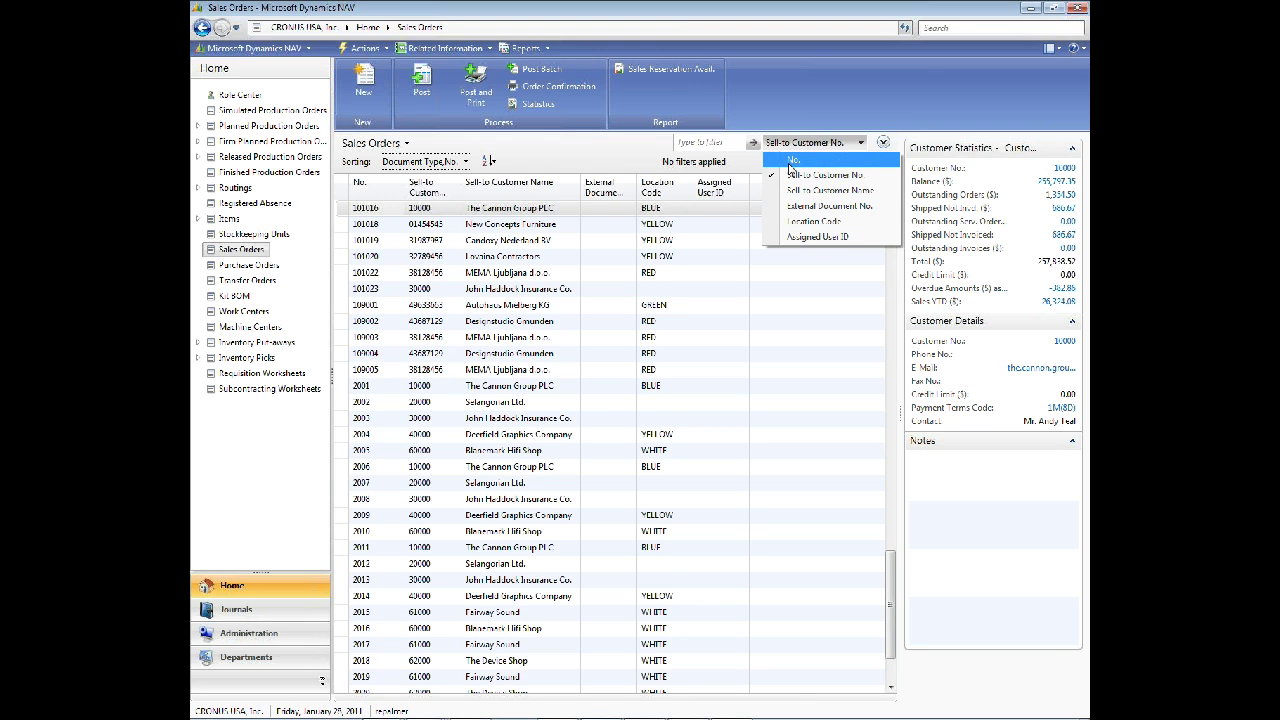
left_click(884, 146)
left_click(884, 146)
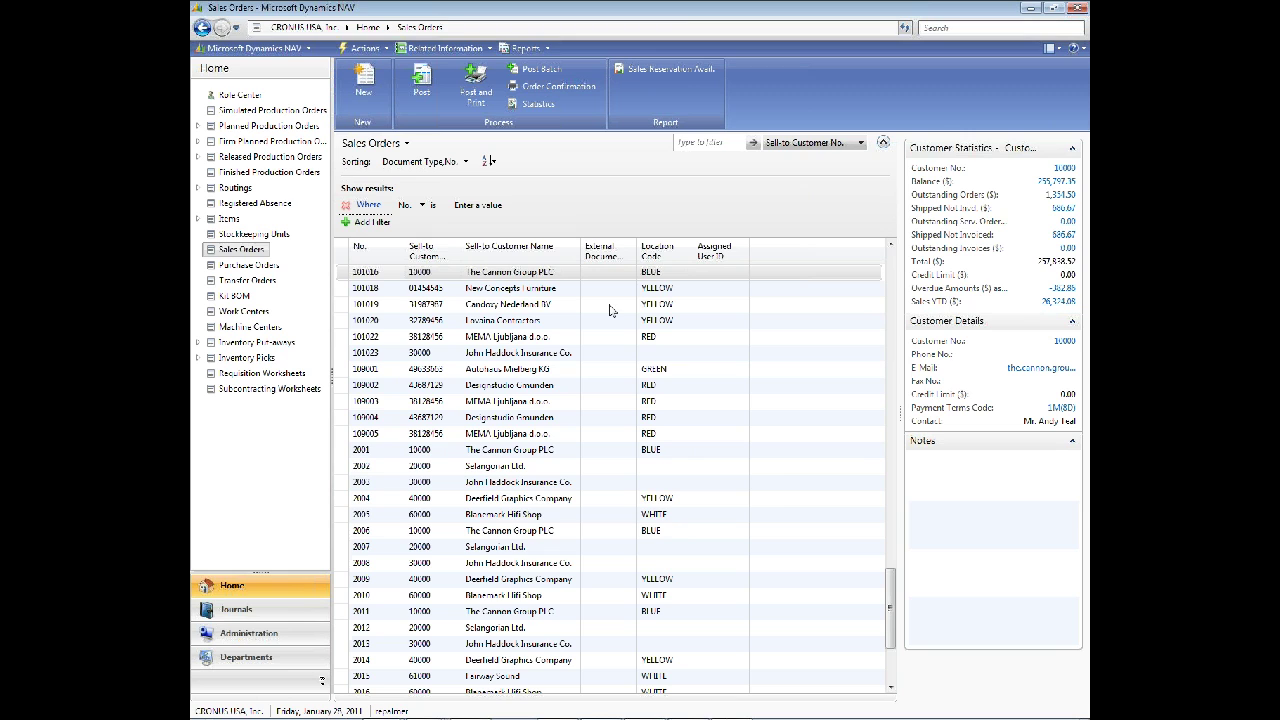
left_click(882, 143)
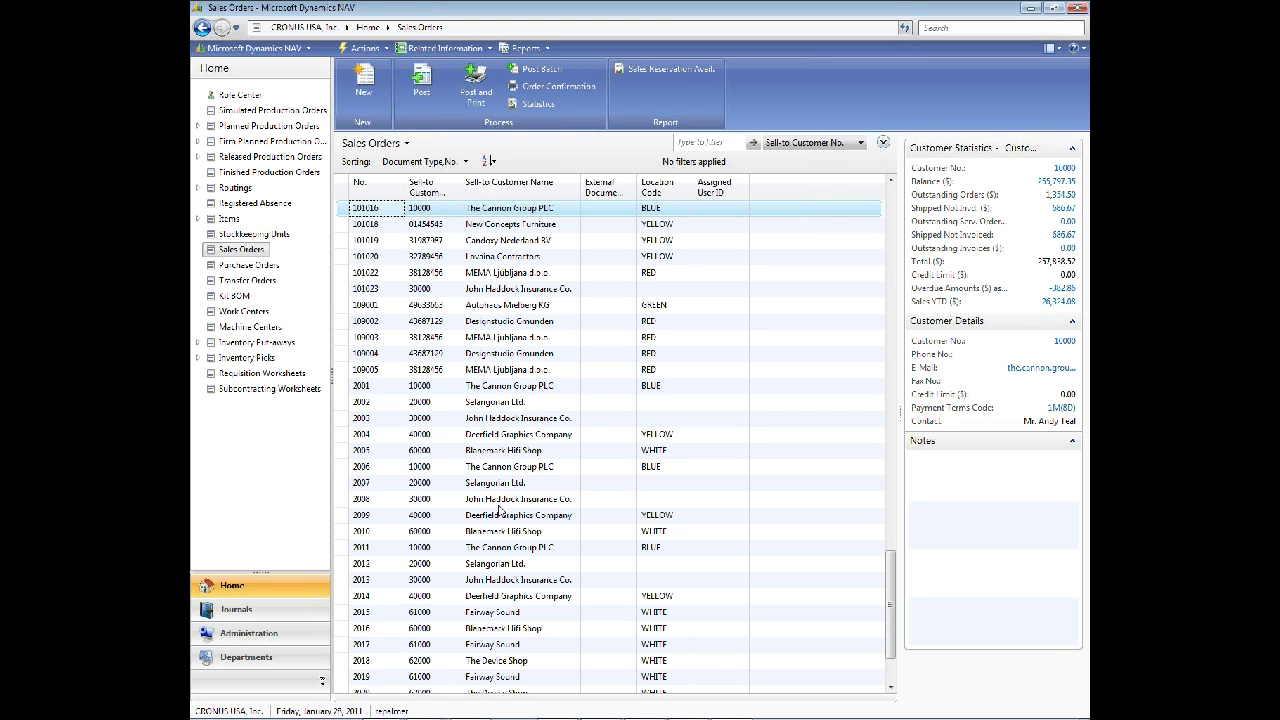
- Open the Items list and quick-filter it on Production BOM No. 1000
left_click(229, 218)
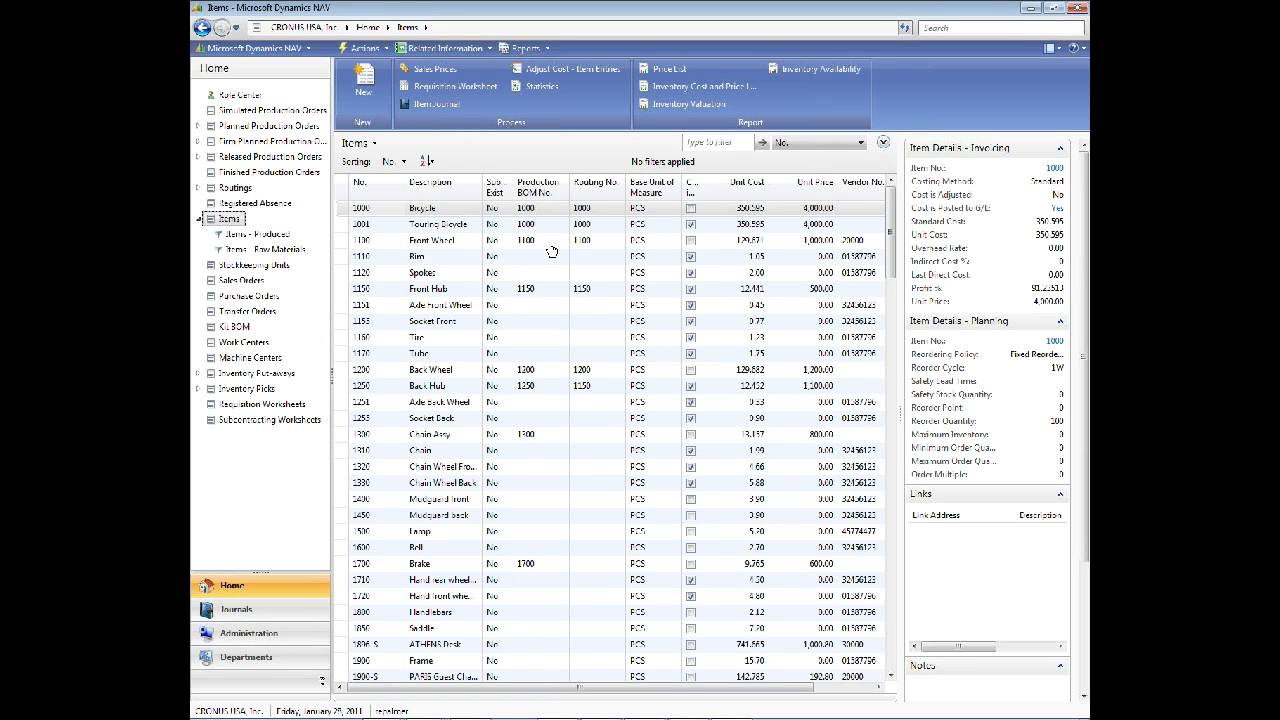
left_click(812, 148)
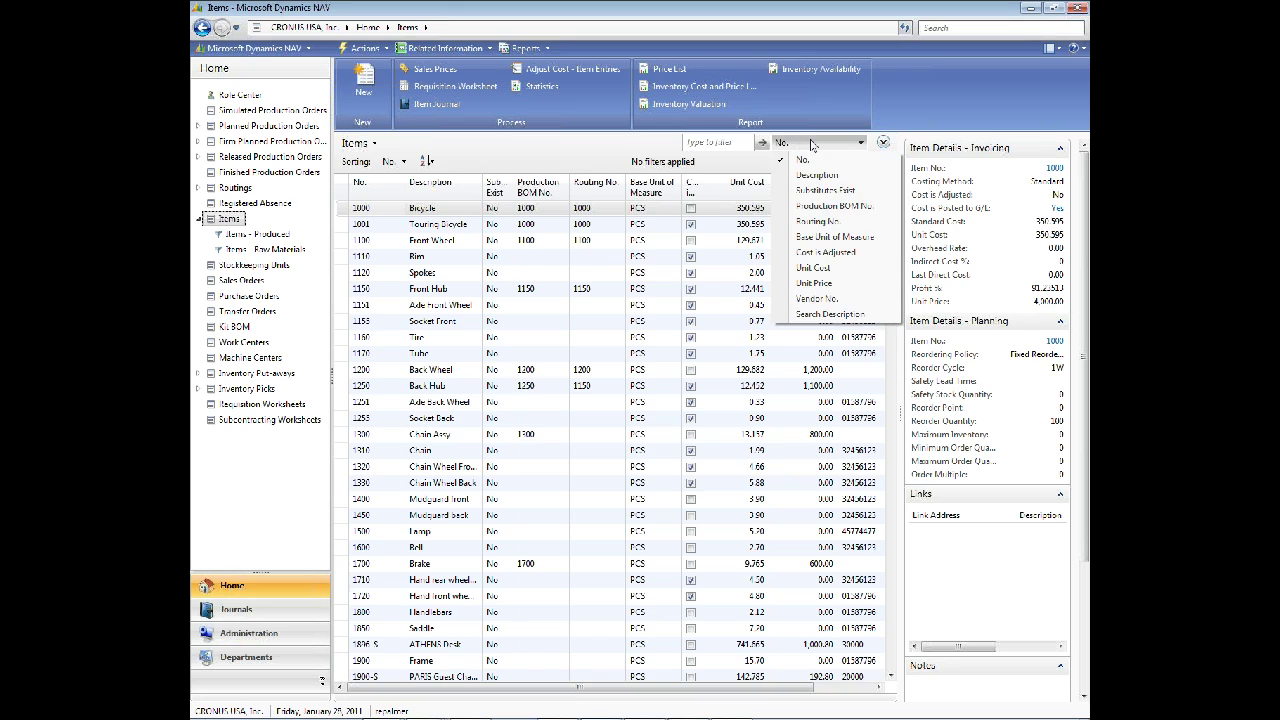
left_click(819, 207)
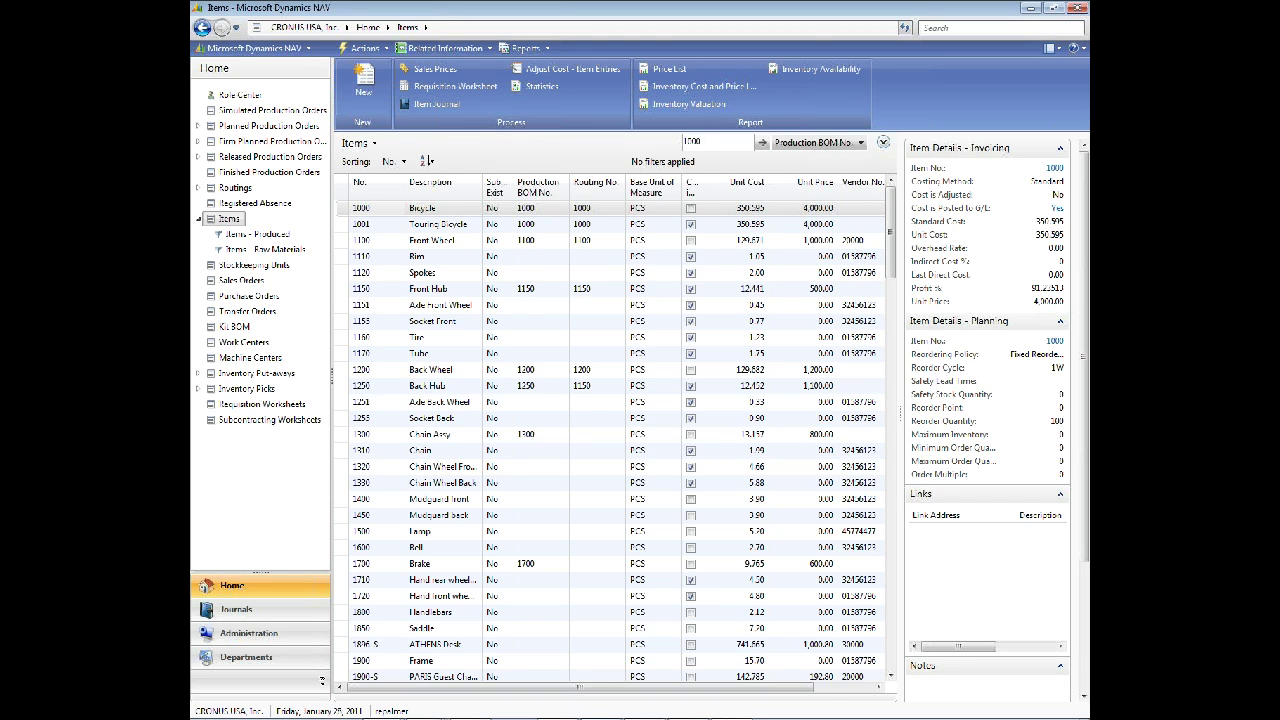
key("Return")
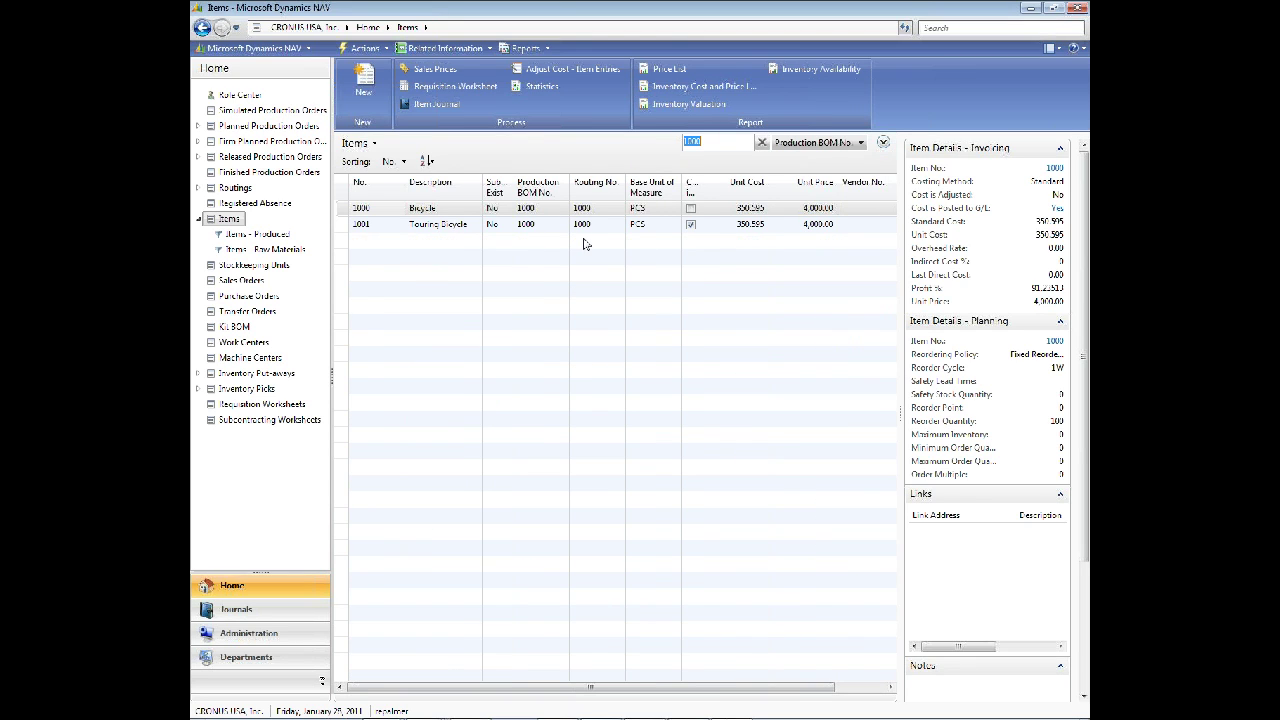
- Replace that filter with a Unit Cost >100 quick filter
left_click(762, 143)
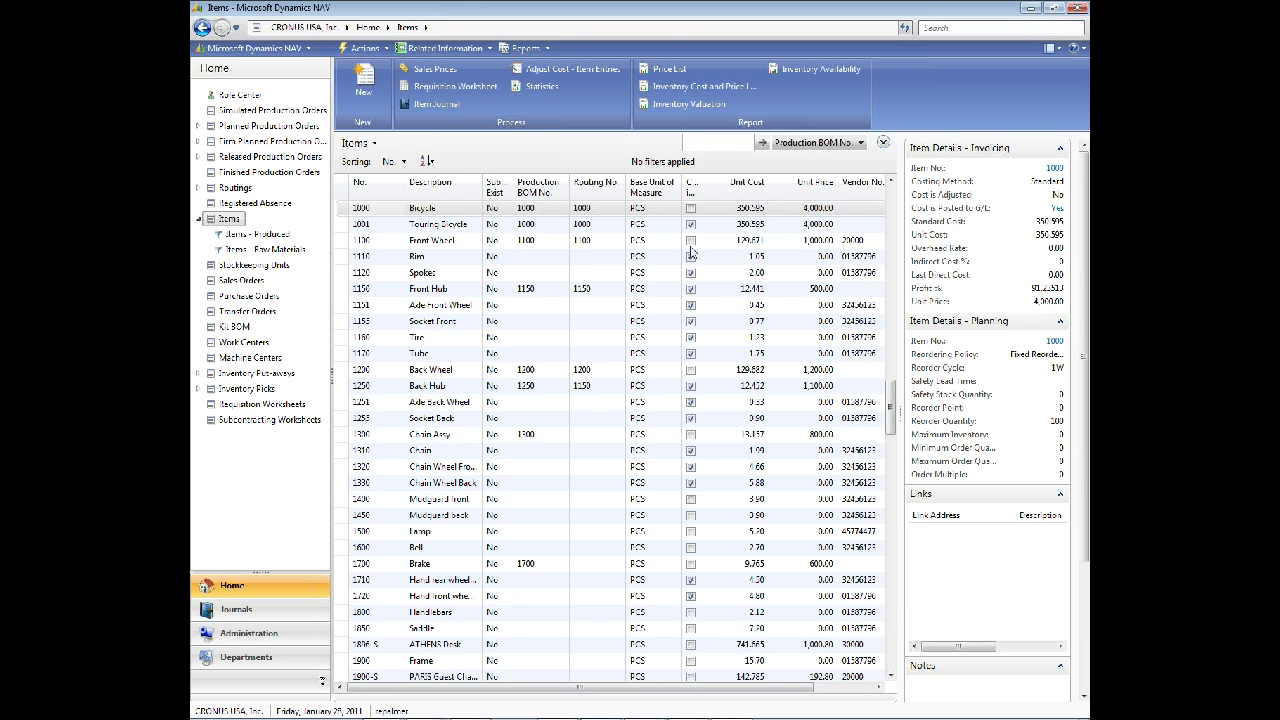
left_click(852, 143)
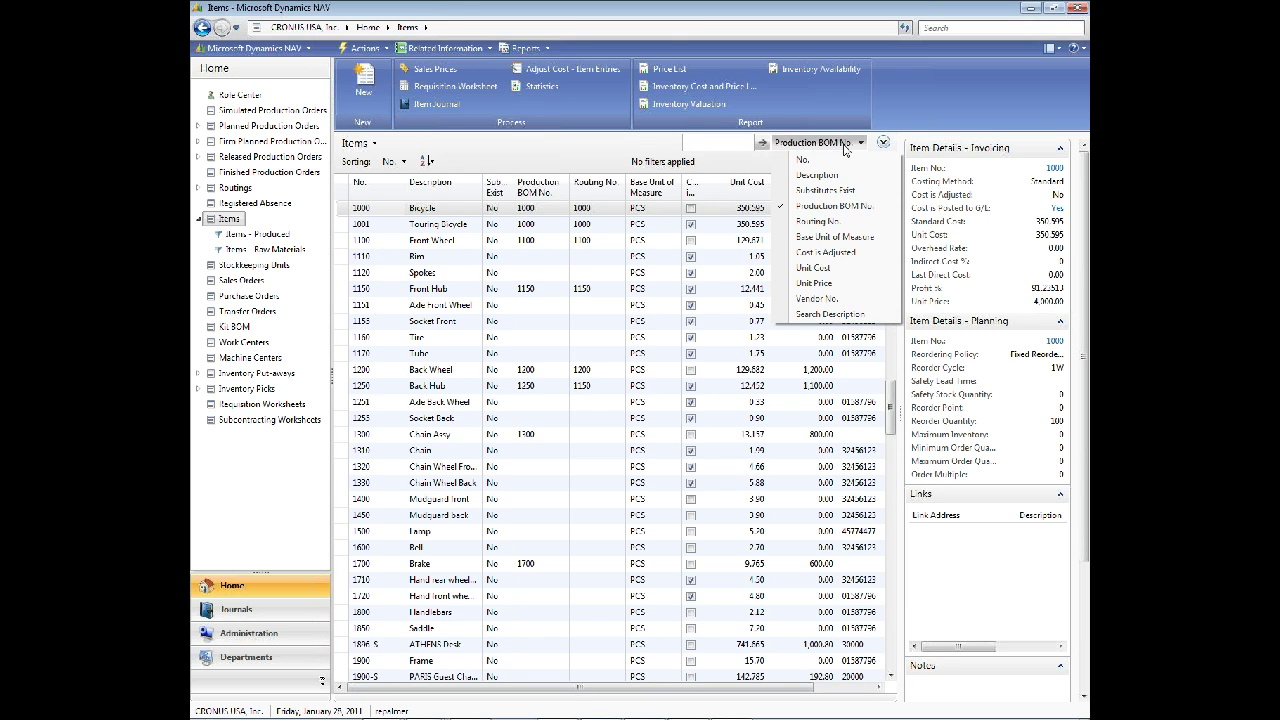
left_click(820, 268)
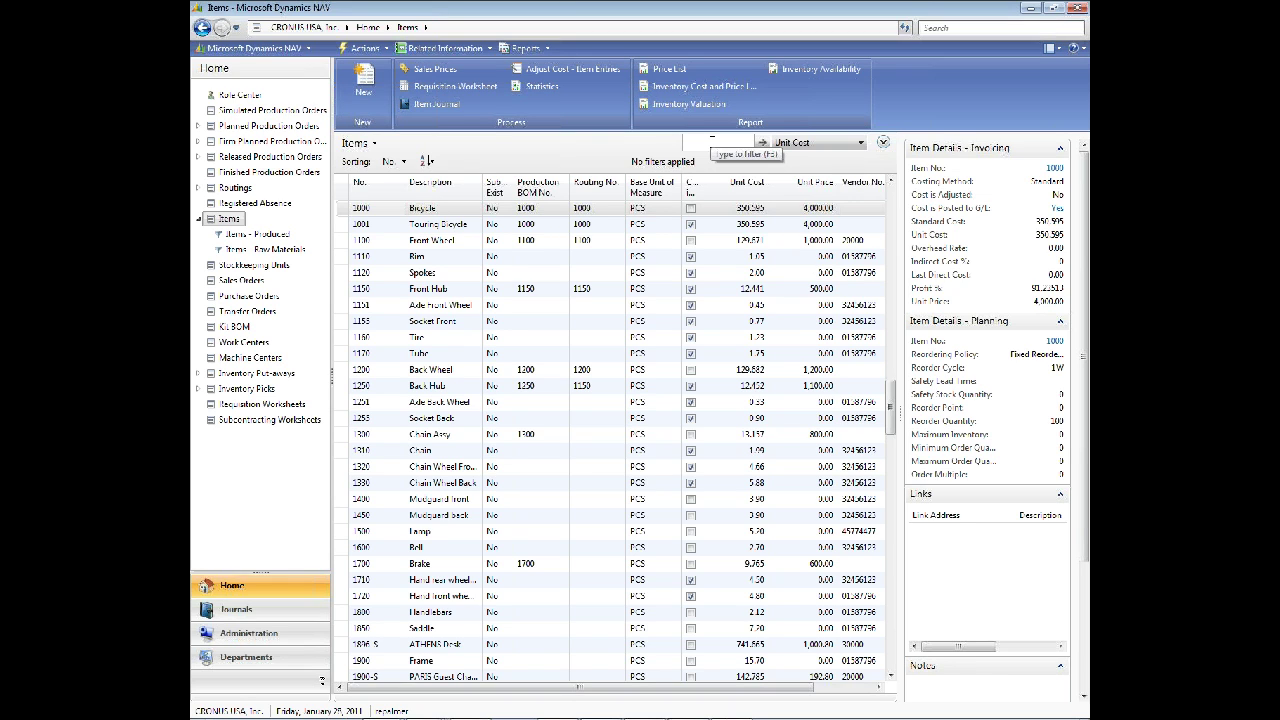
key("Return")
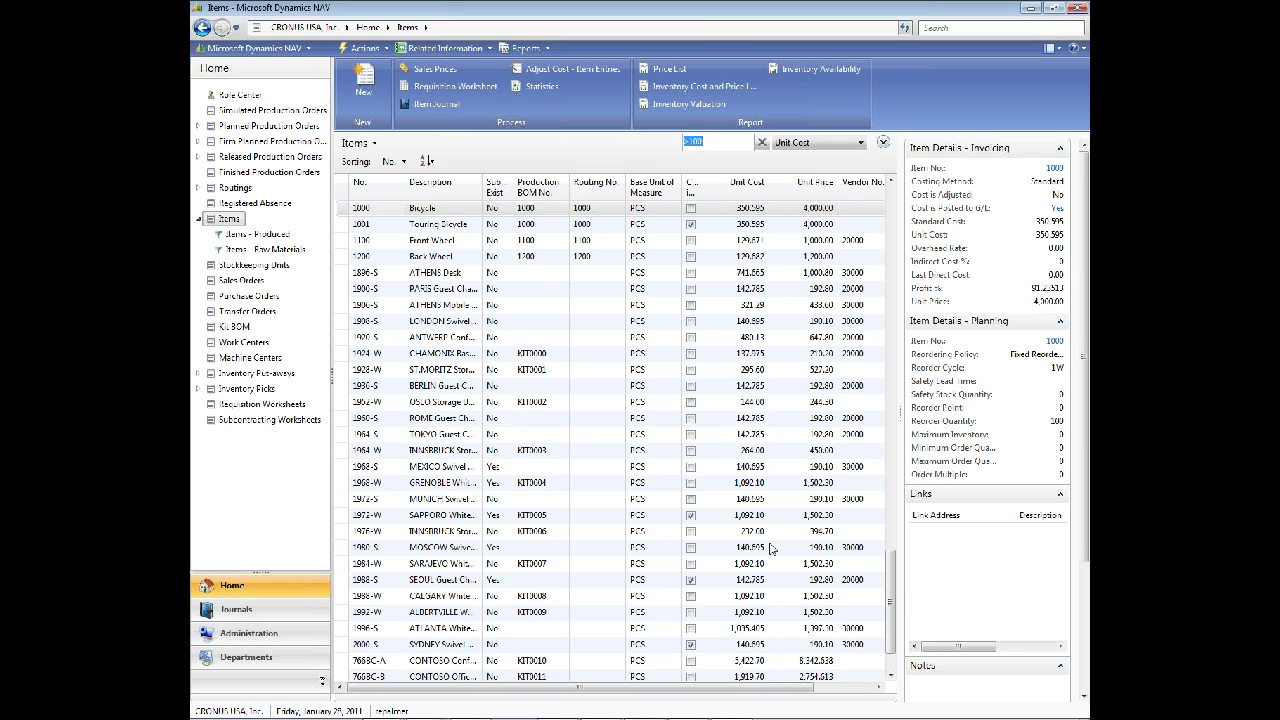
- Add a Unit Cost condition in the filter pane and browse the matching items
left_click(884, 143)
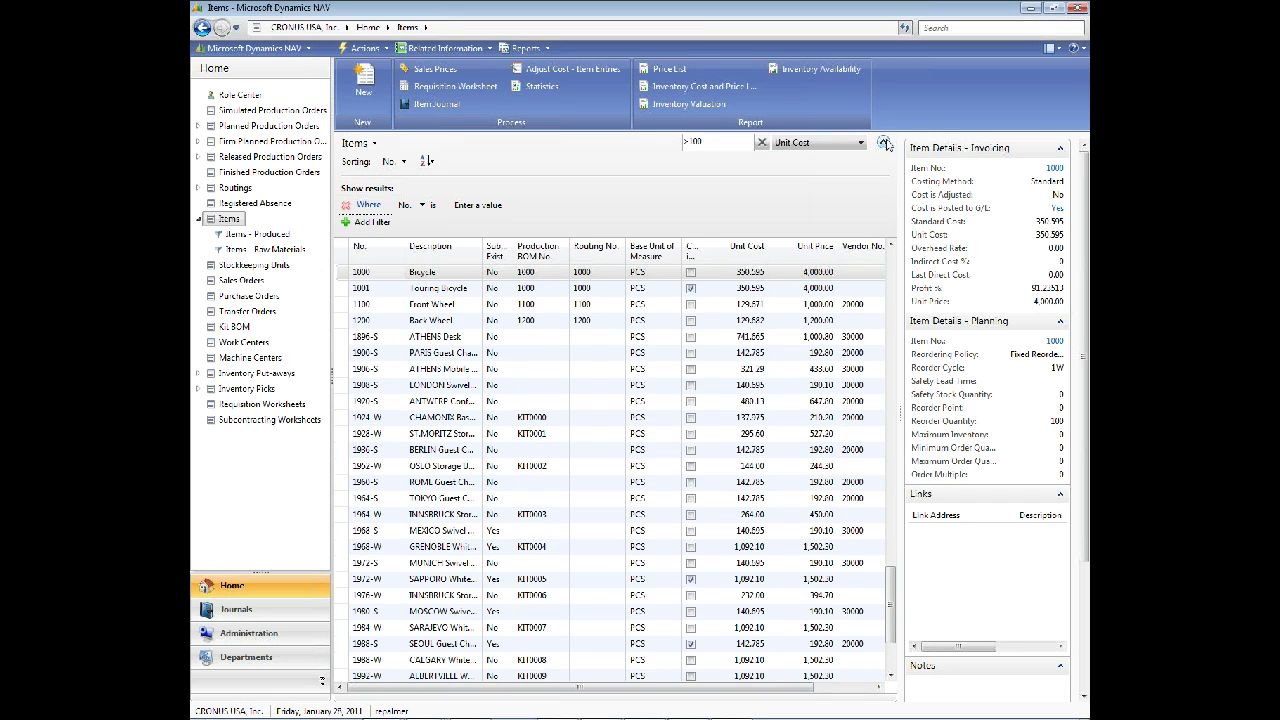
left_click(422, 206)
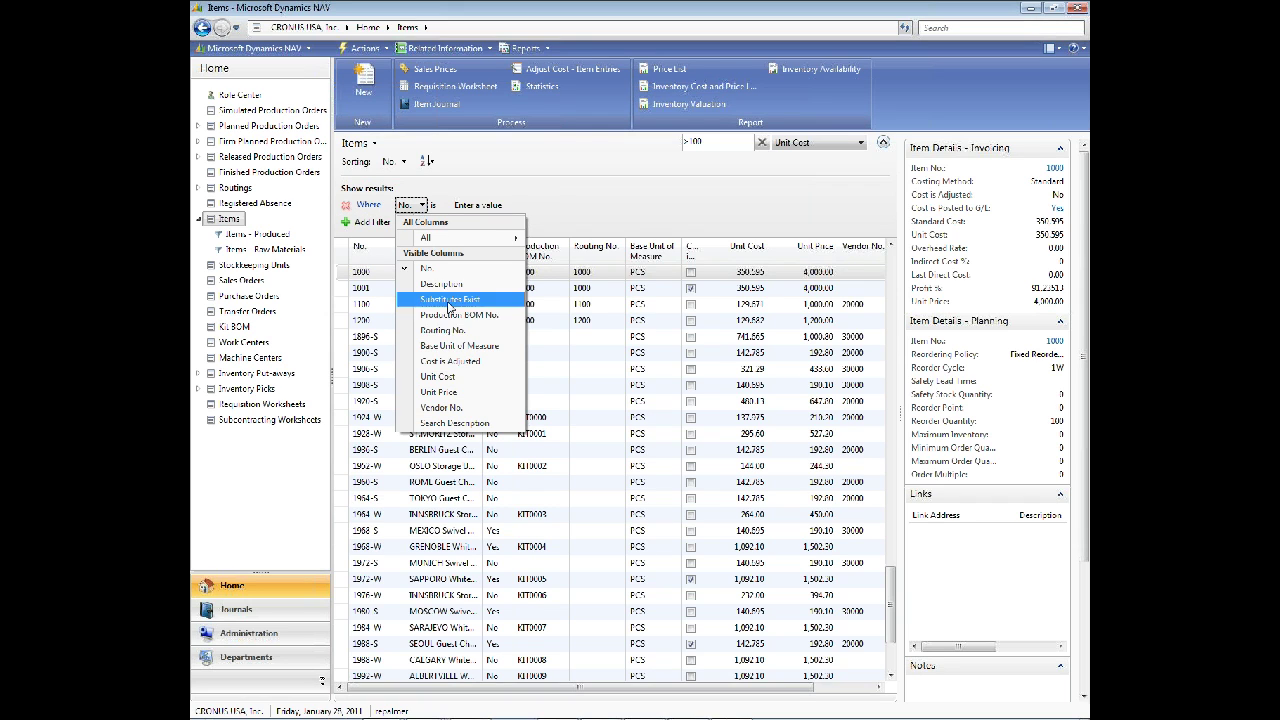
left_click(457, 378)
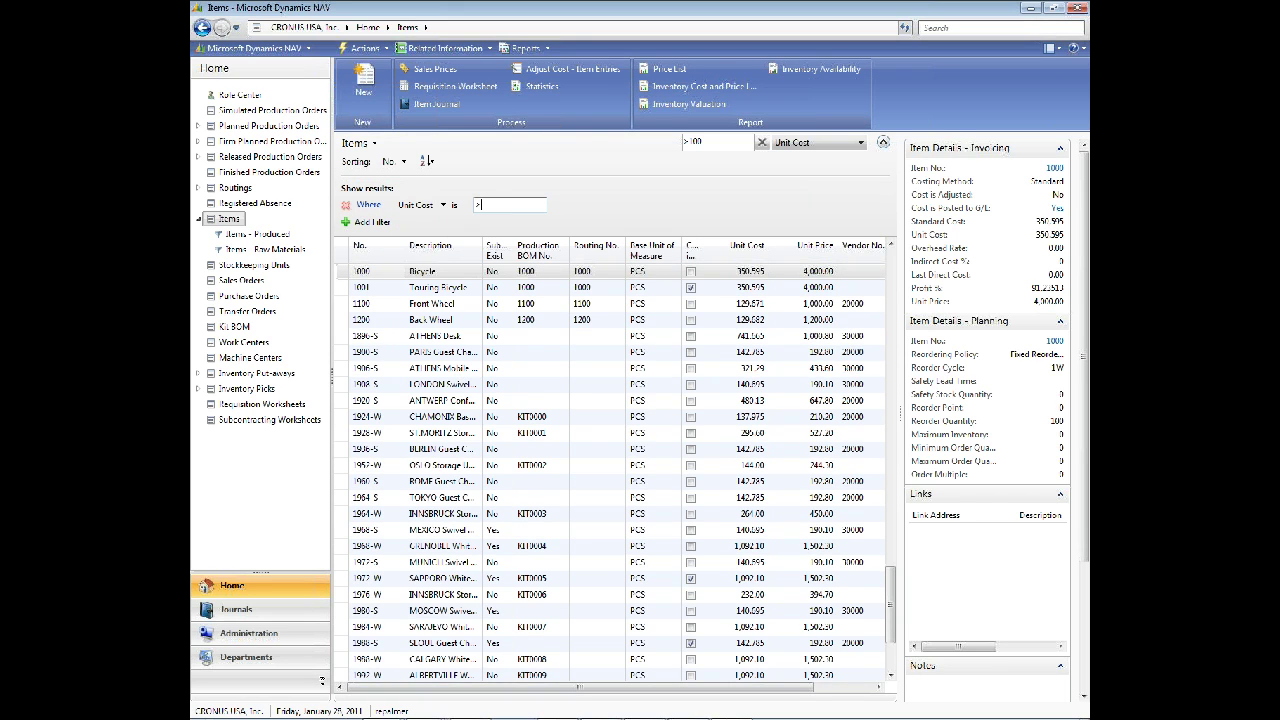
key("Return")
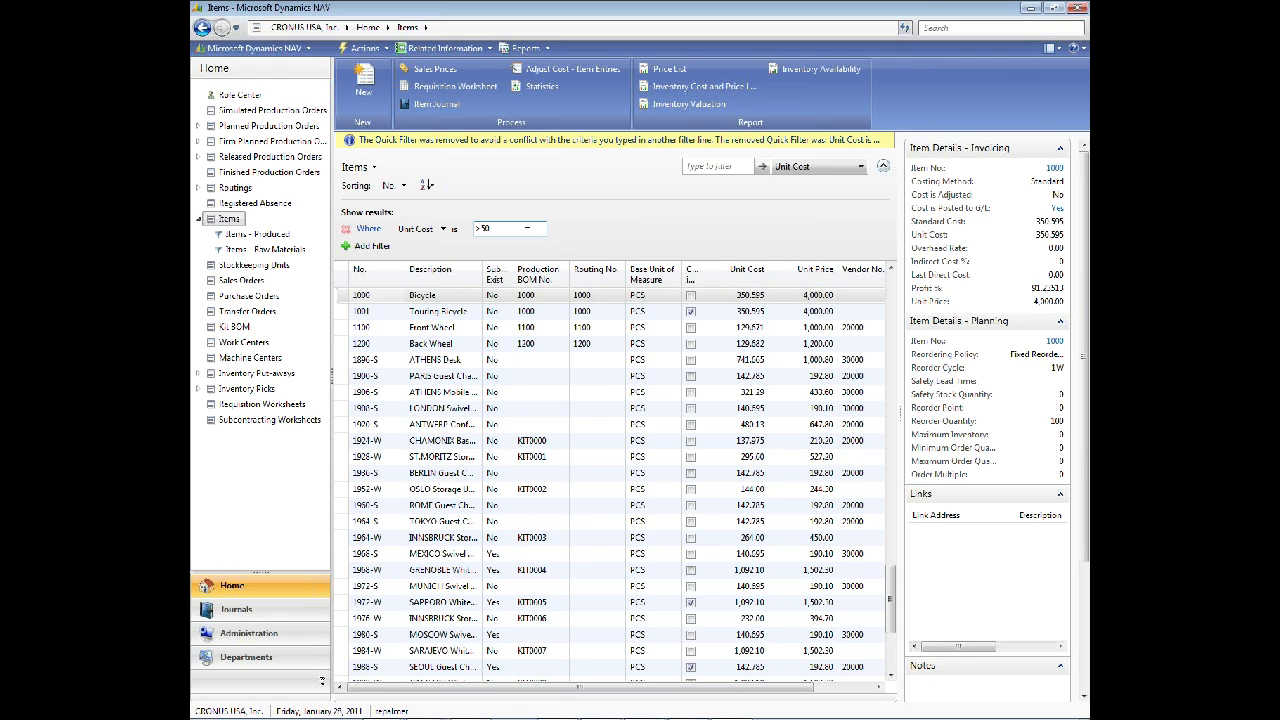
left_click(761, 521)
scroll(765, 525, "down", 4)
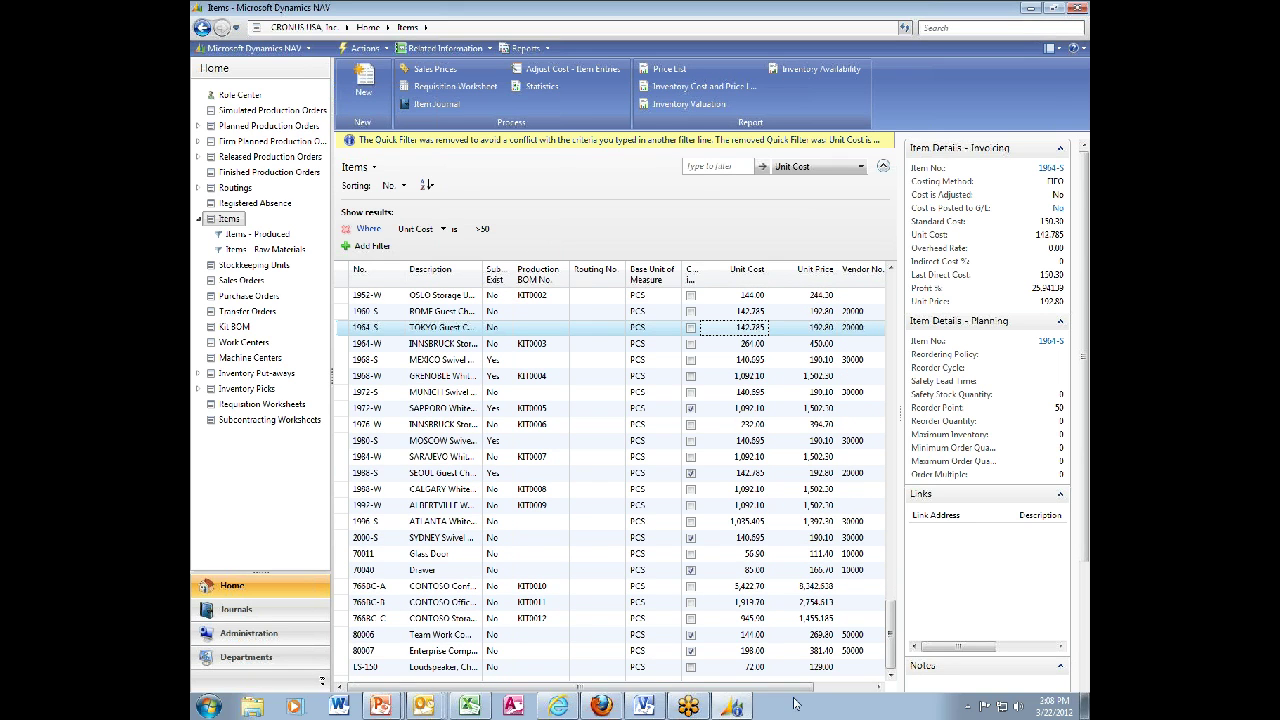
left_click(760, 667)
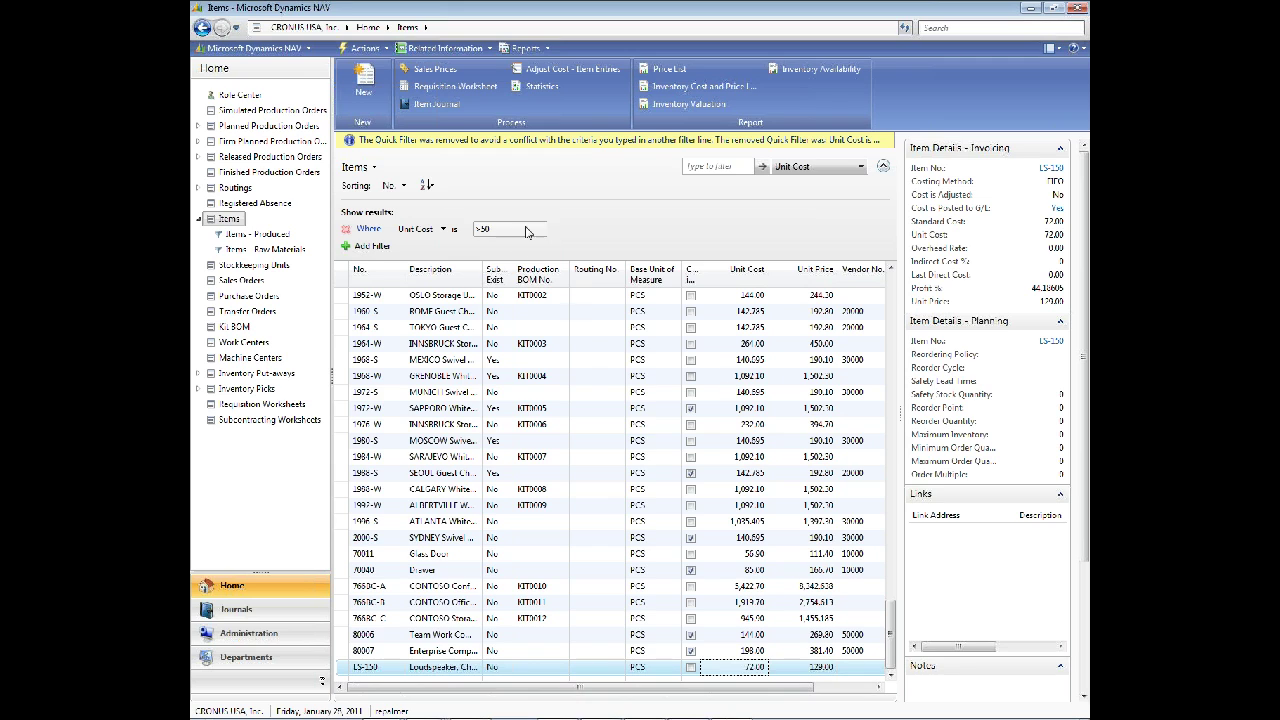
left_click(758, 569)
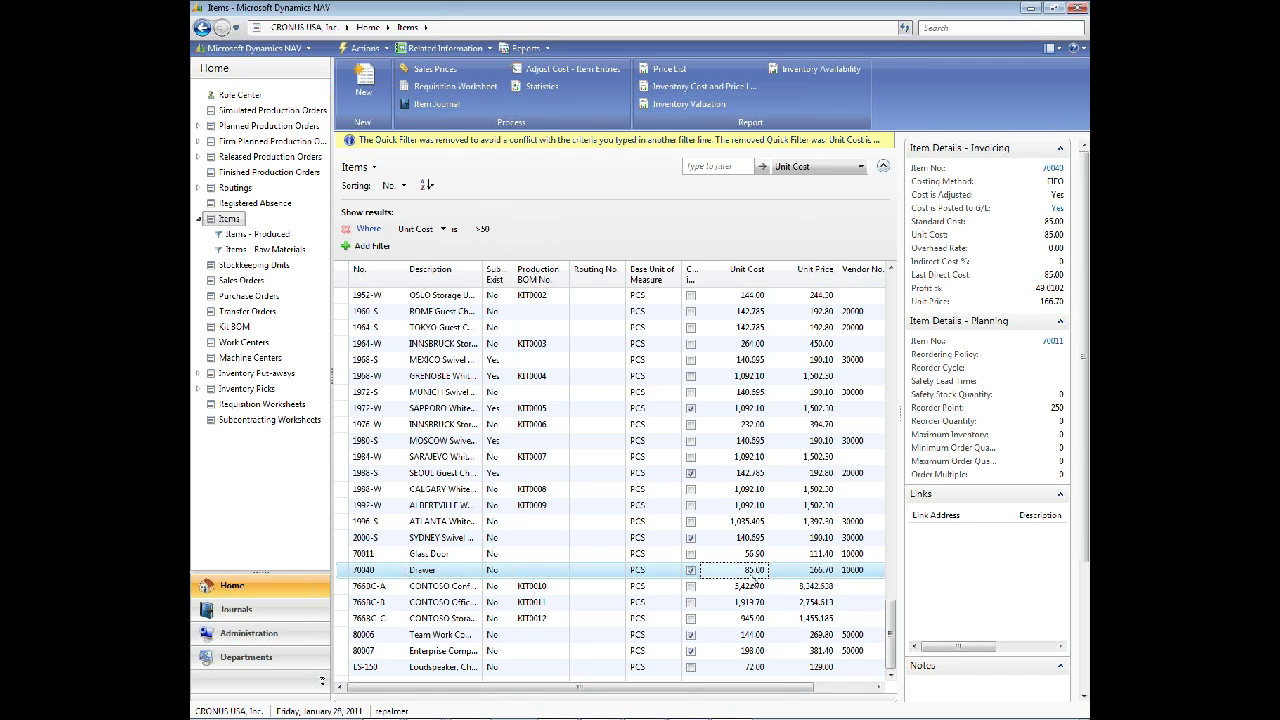
- Change the Unit Cost condition value to 100, then replace it with a less-than value
left_click(484, 229)
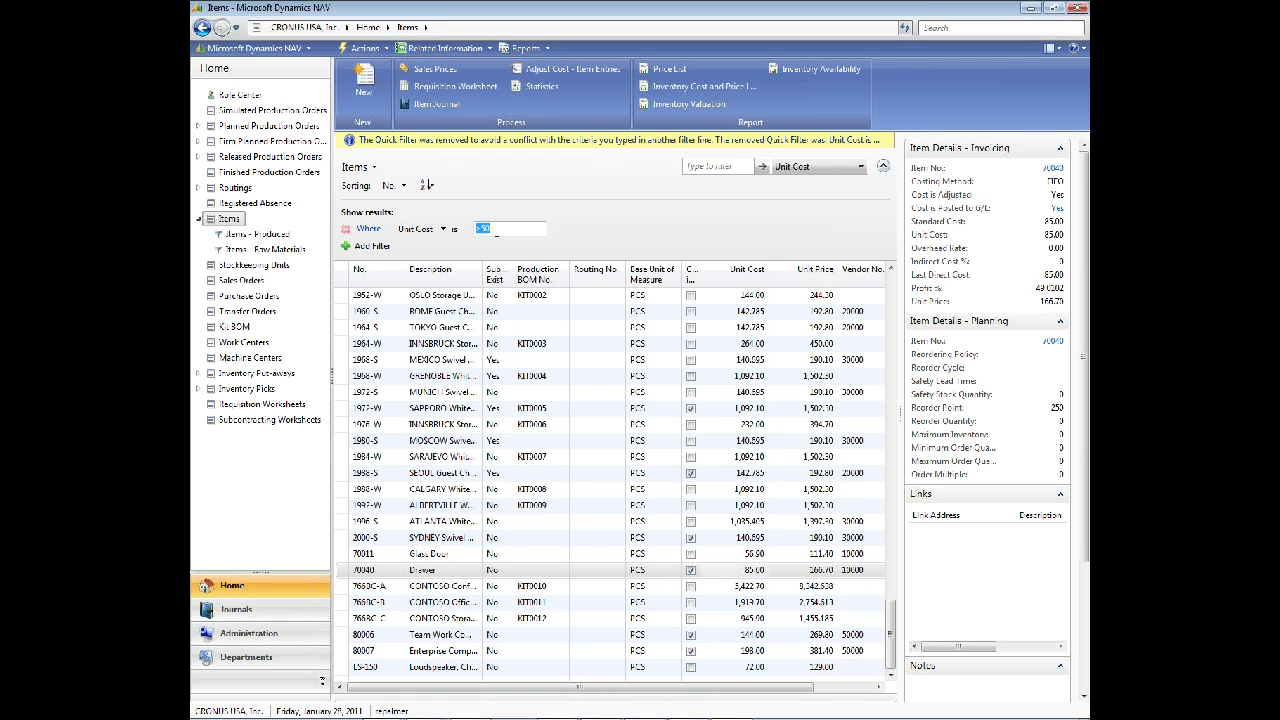
left_click(496, 230)
type("100")
key("Return")
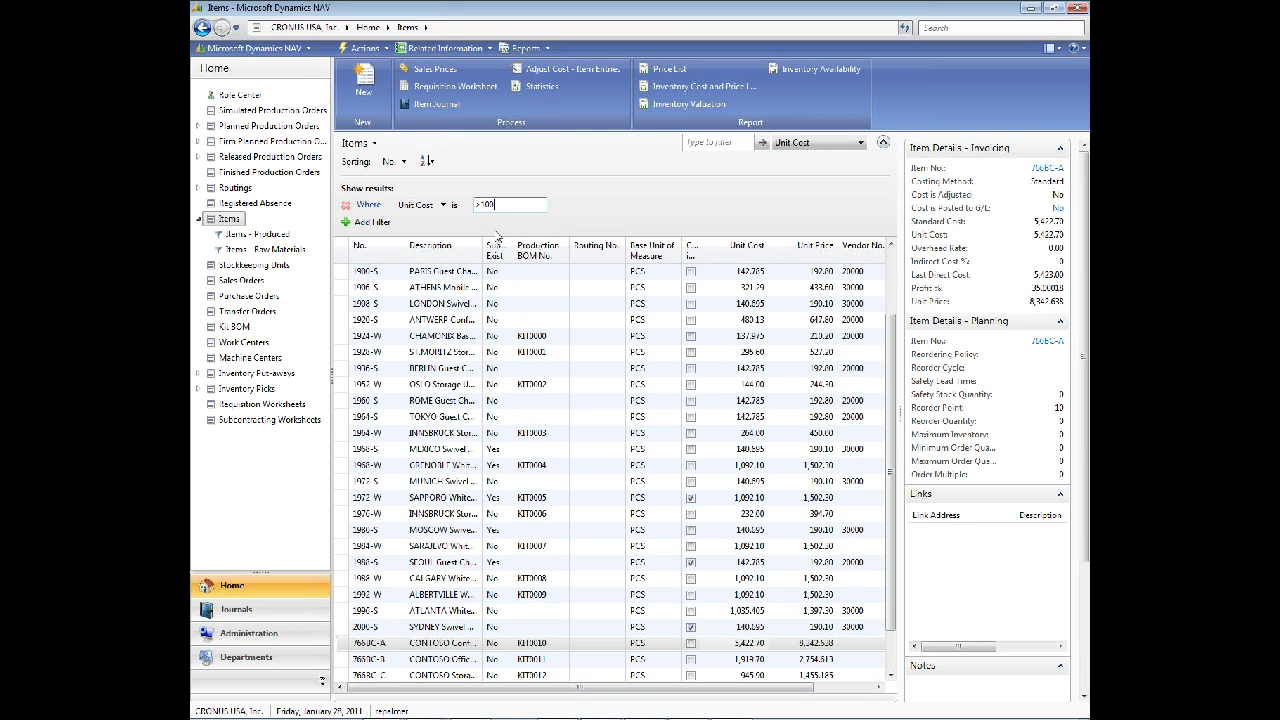
double_click(503, 204)
type("<10")
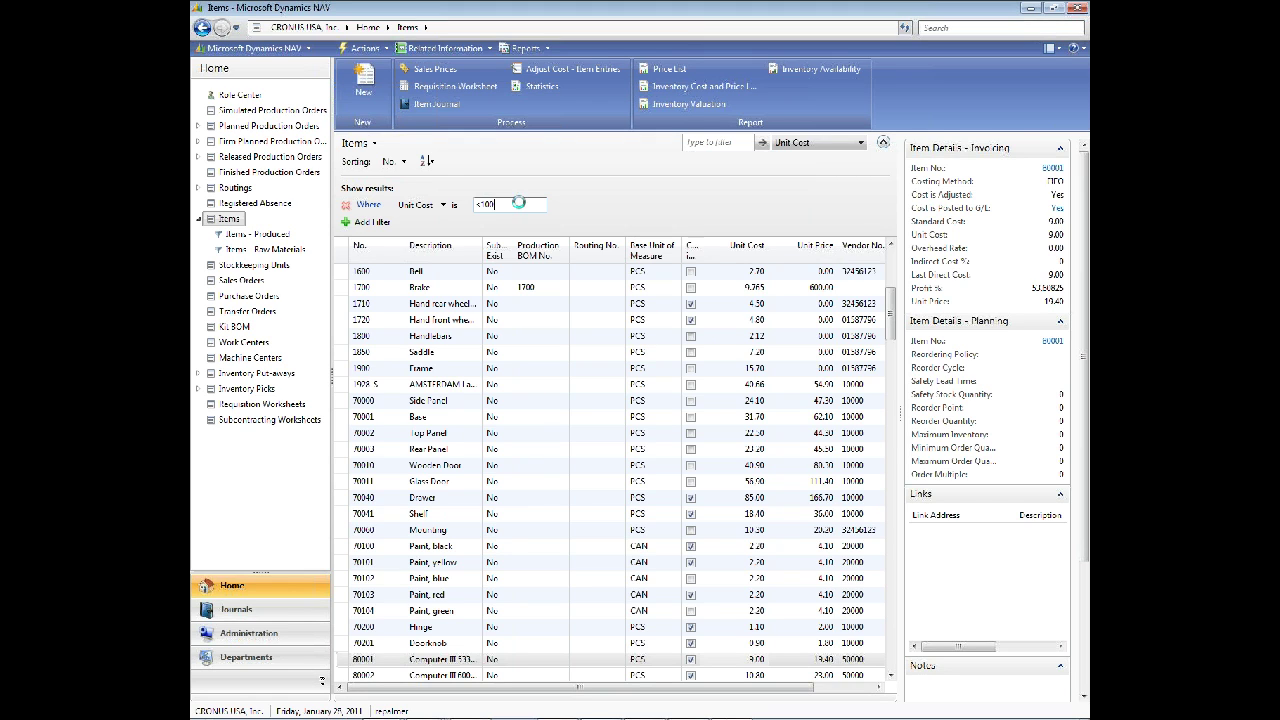
- Read through the Unit Cost help text and its Index, then close the Help window
left_click(1070, 48)
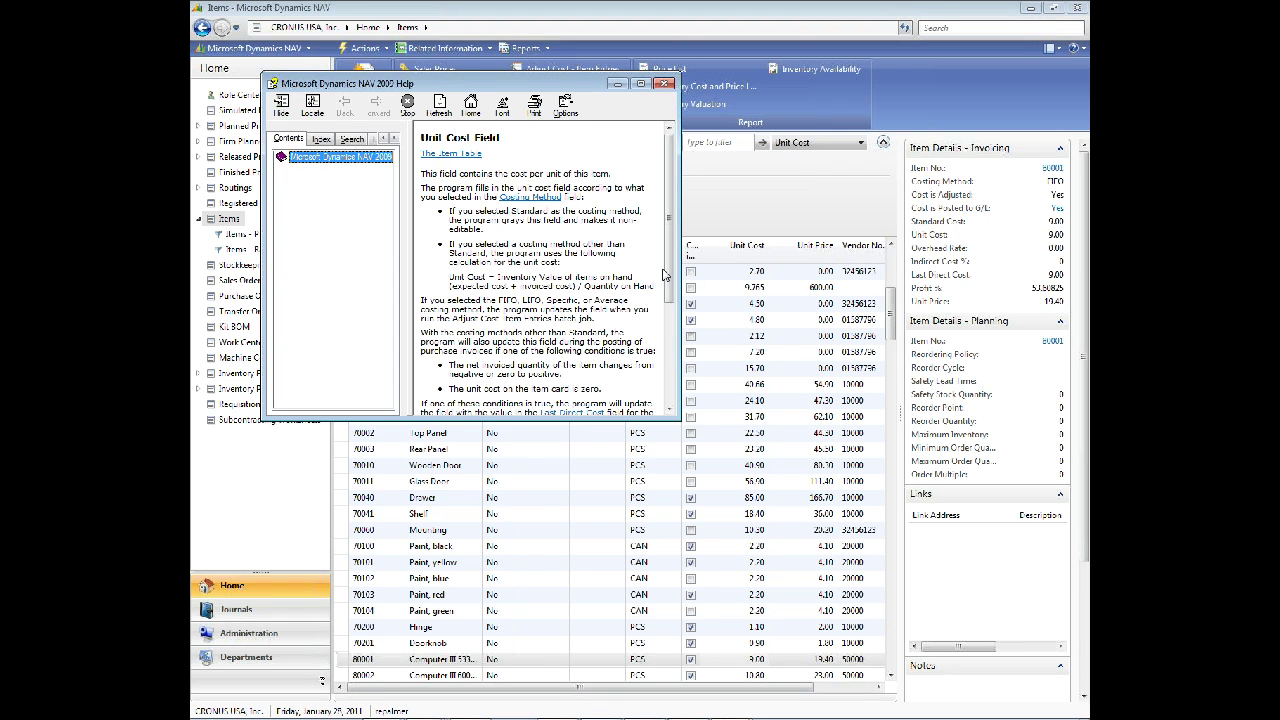
left_click_drag(673, 276, 676, 312)
scroll(670, 290, "down", 3)
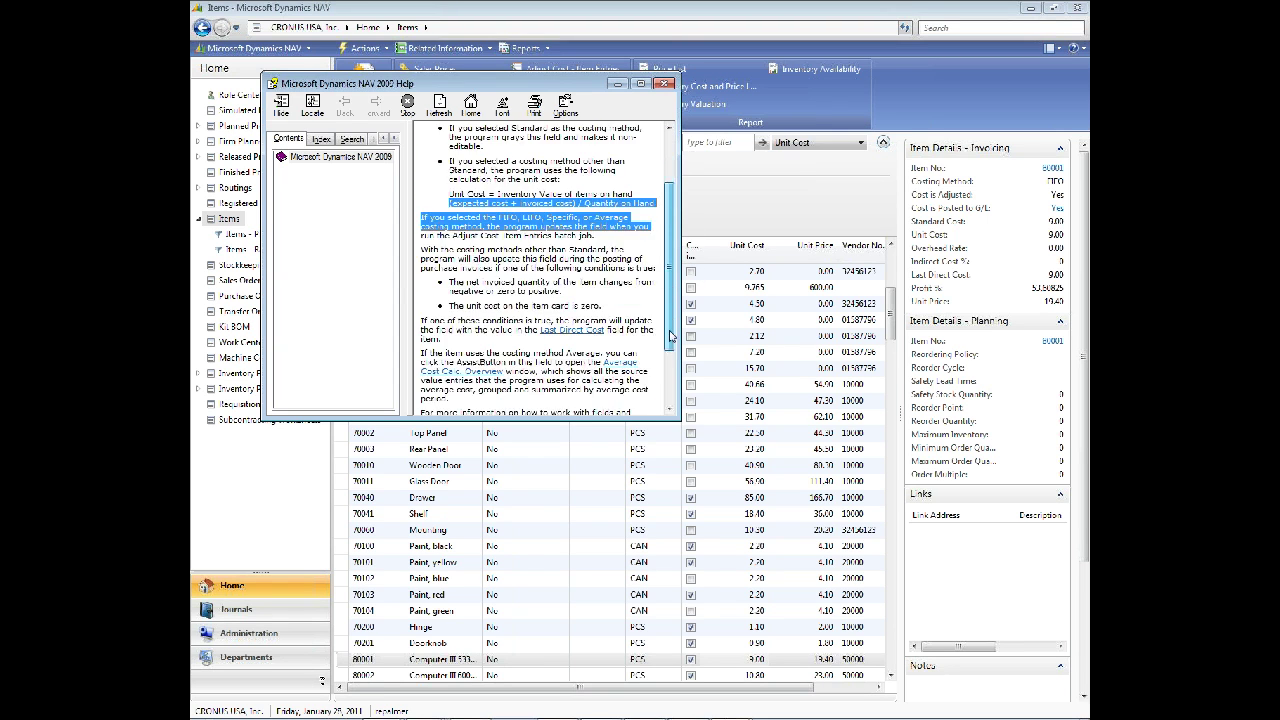
scroll(670, 290, "up", 3)
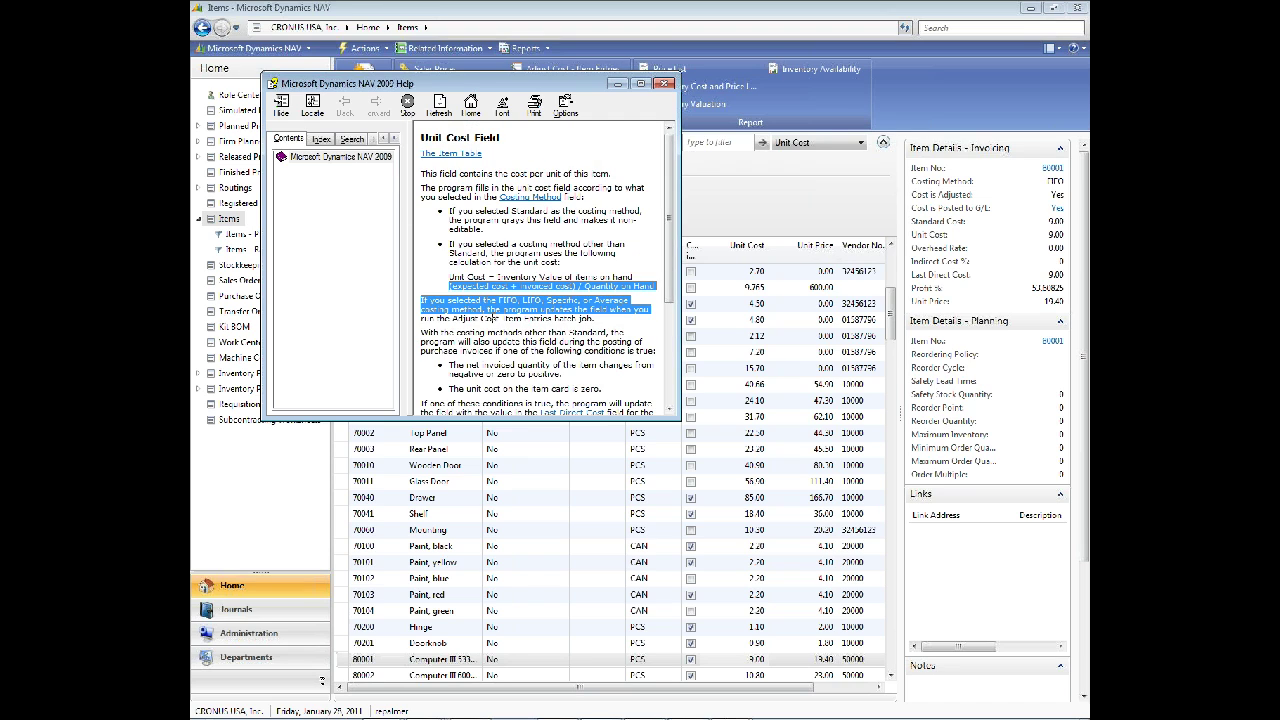
left_click(481, 190)
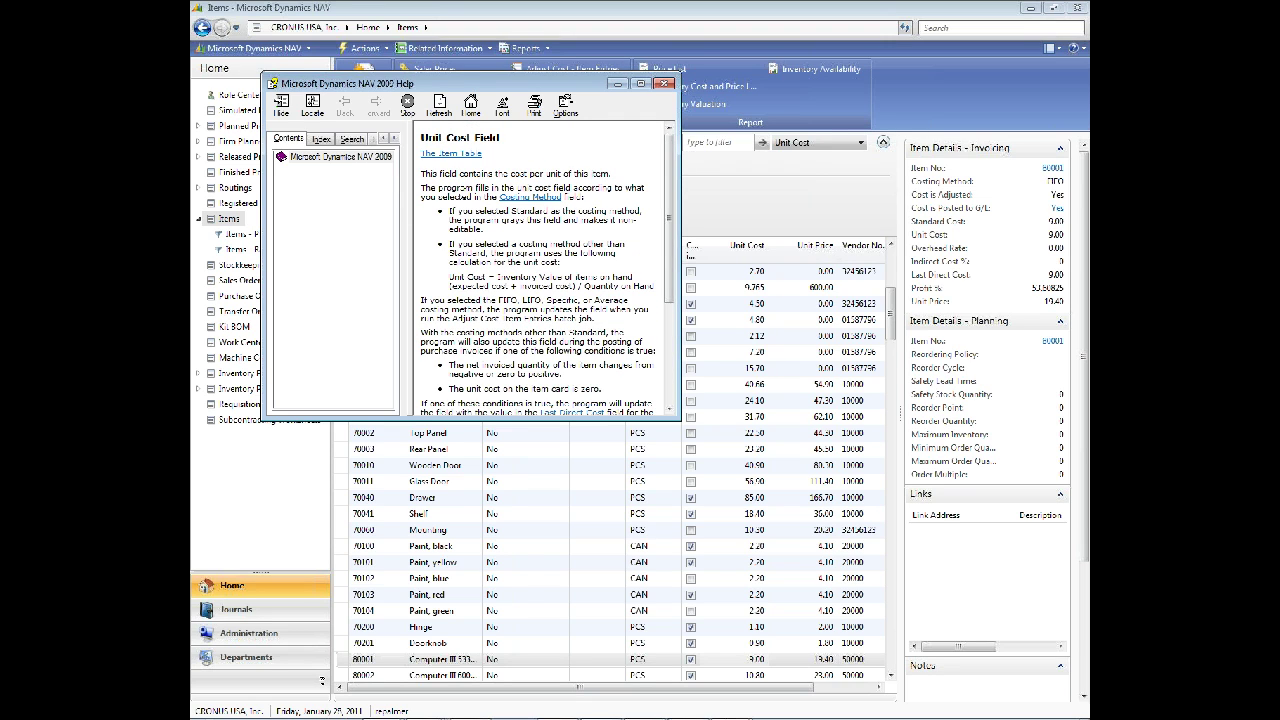
left_click(318, 139)
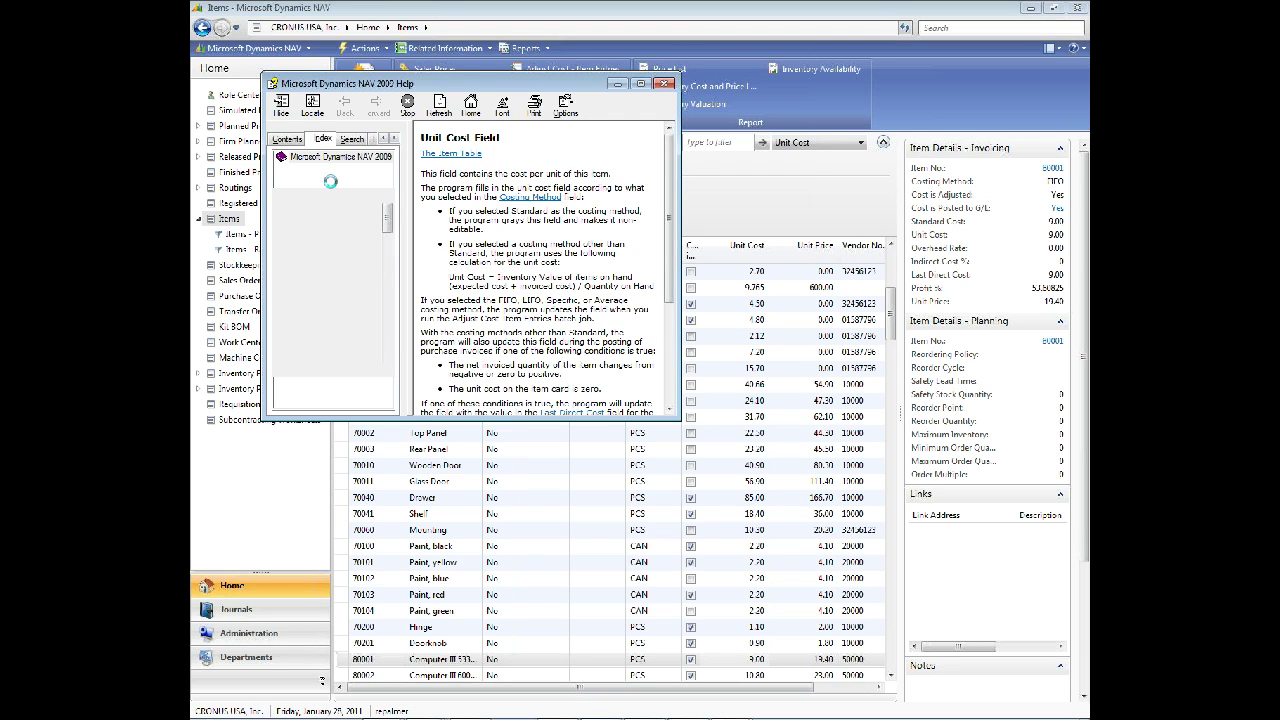
left_click(663, 84)
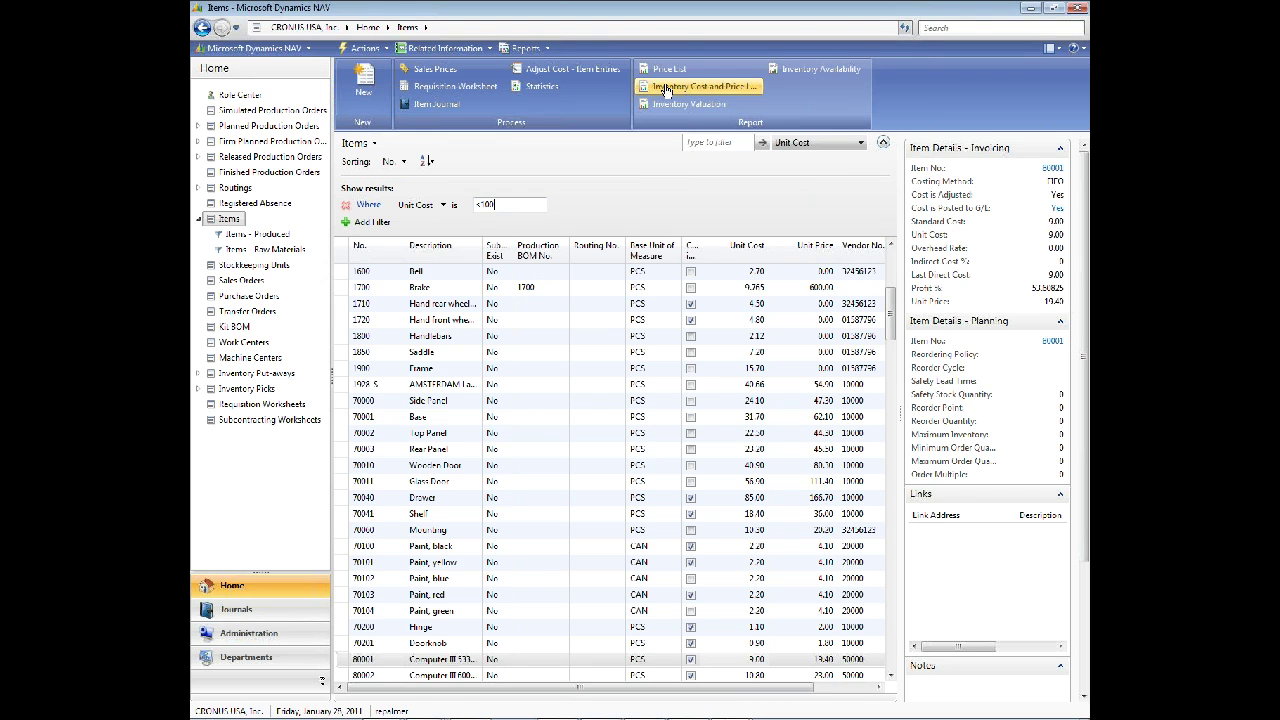
- Remove the Unit Cost <100 filter from the Items list
left_click(480, 204)
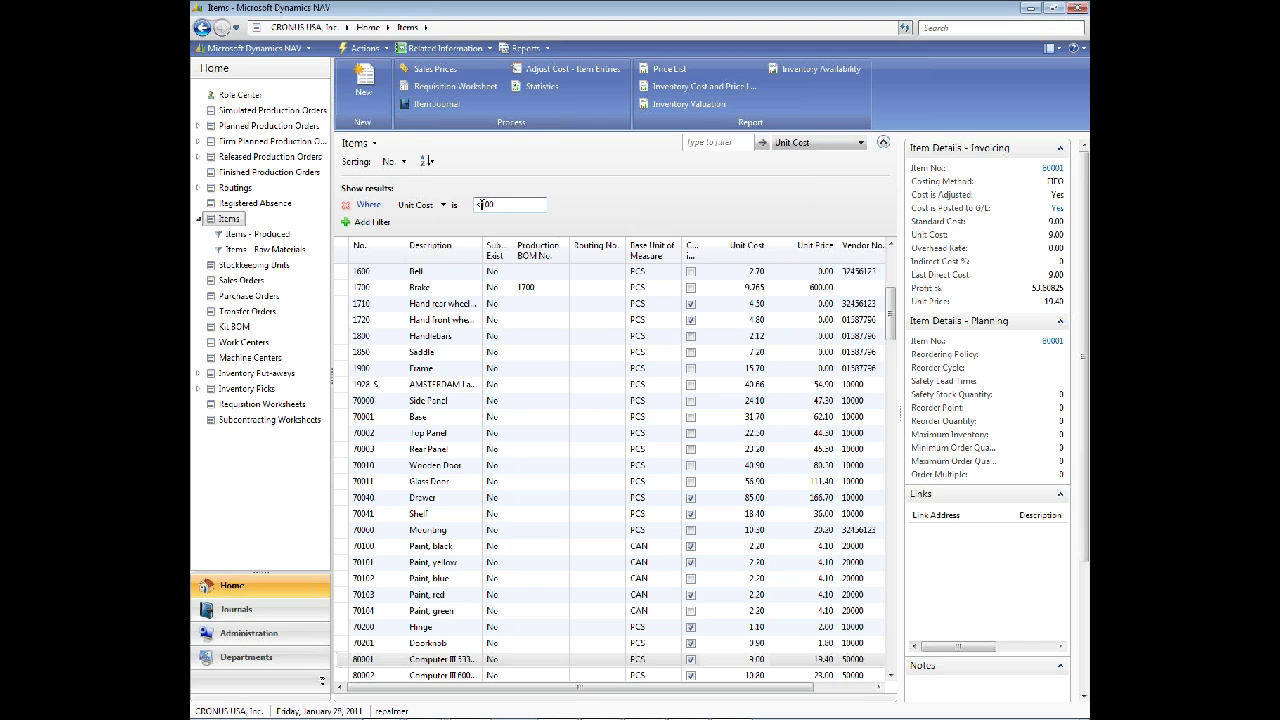
left_click_drag(480, 204, 471, 206)
left_click(344, 205)
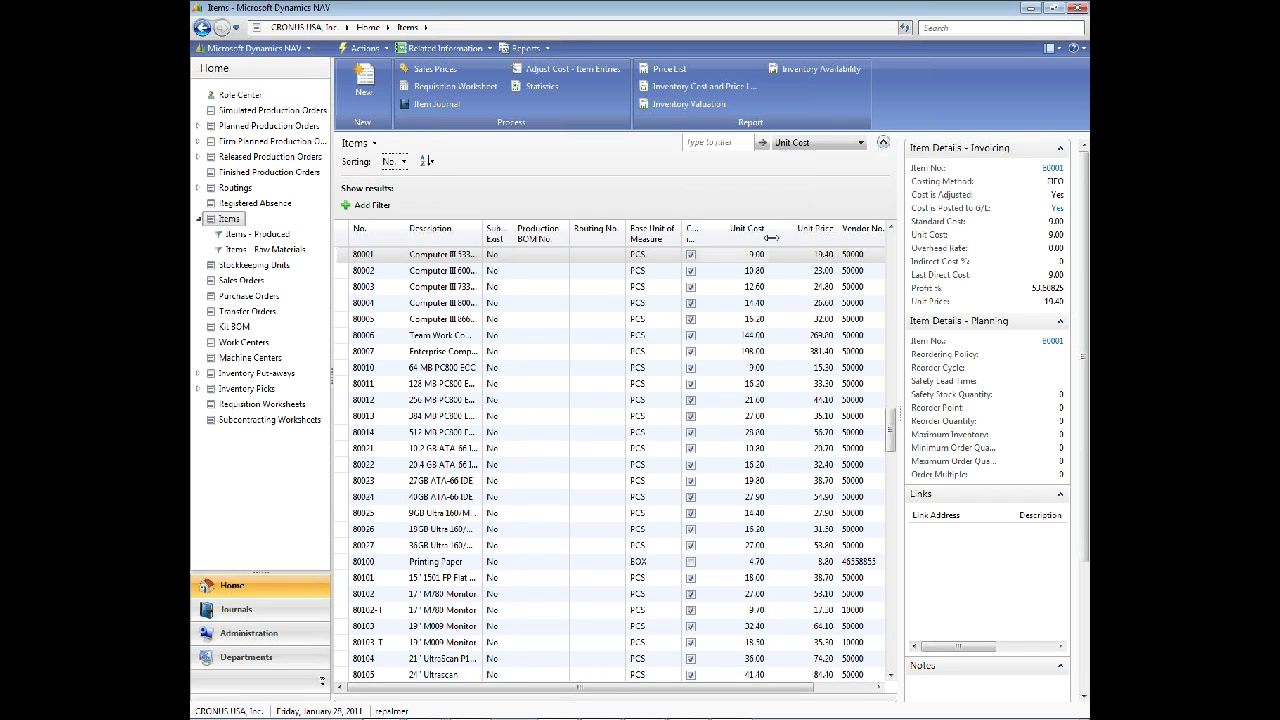
- Check the third item's Vendor No. lookup and close it without choosing a vendor
left_click_drag(690, 683, 771, 714)
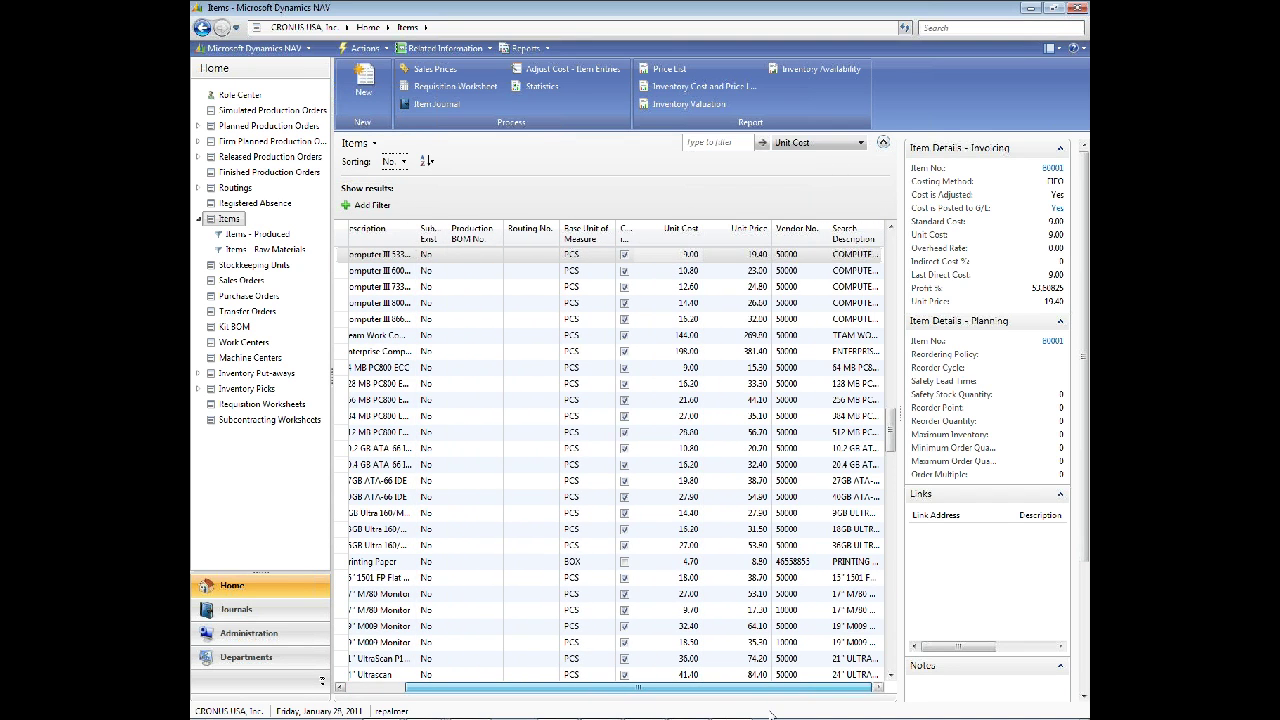
left_click(788, 287)
left_click(788, 287)
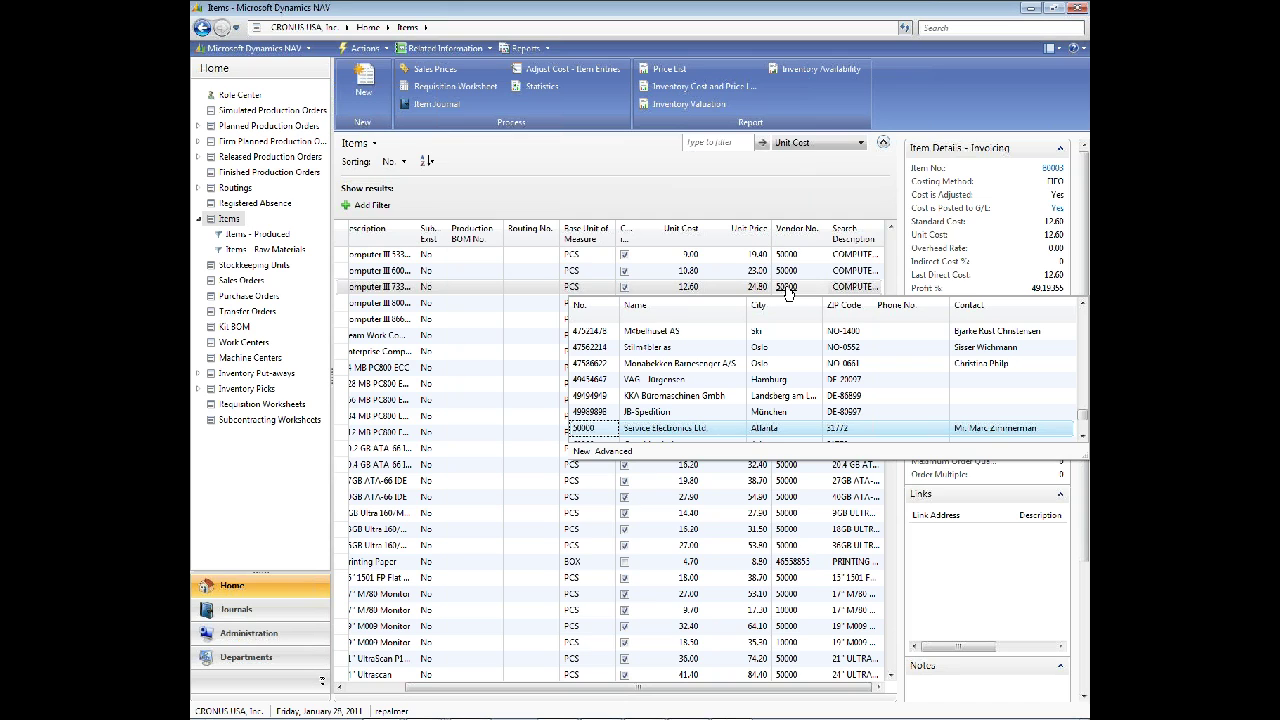
left_click(628, 192)
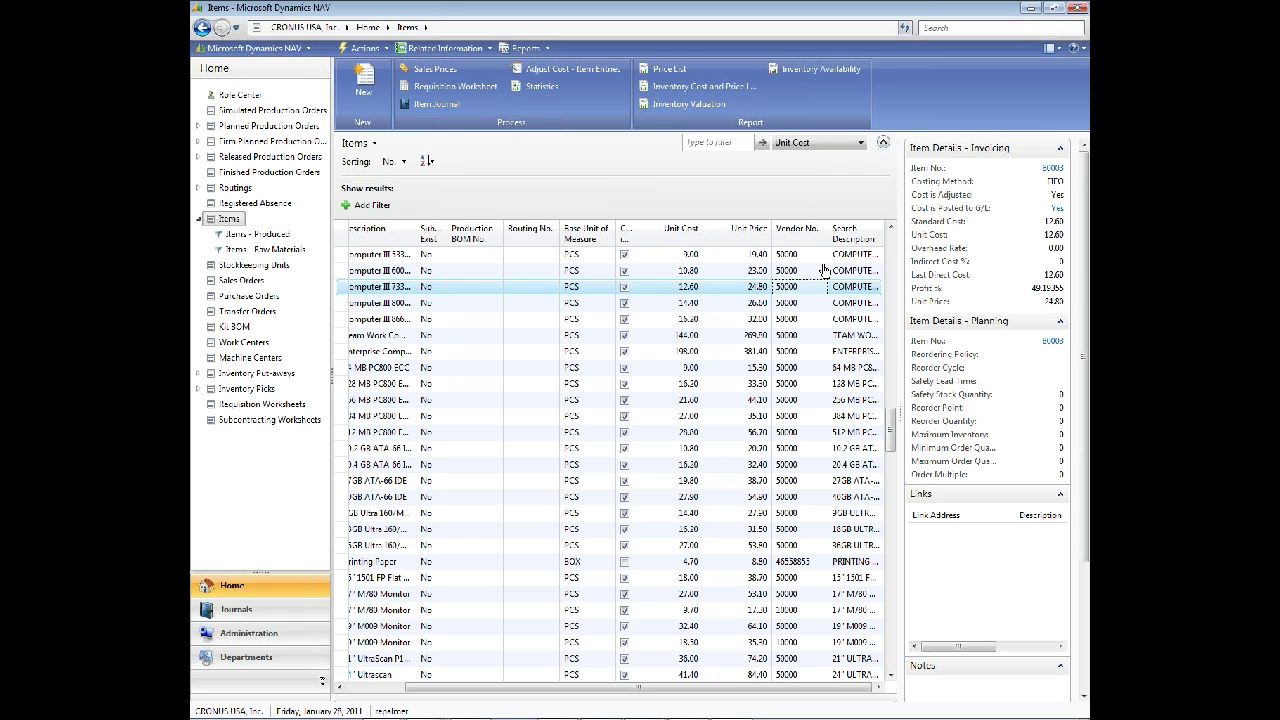
- Add a Vendor No. filter of 50000 to the Items list and review the results
left_click(376, 205)
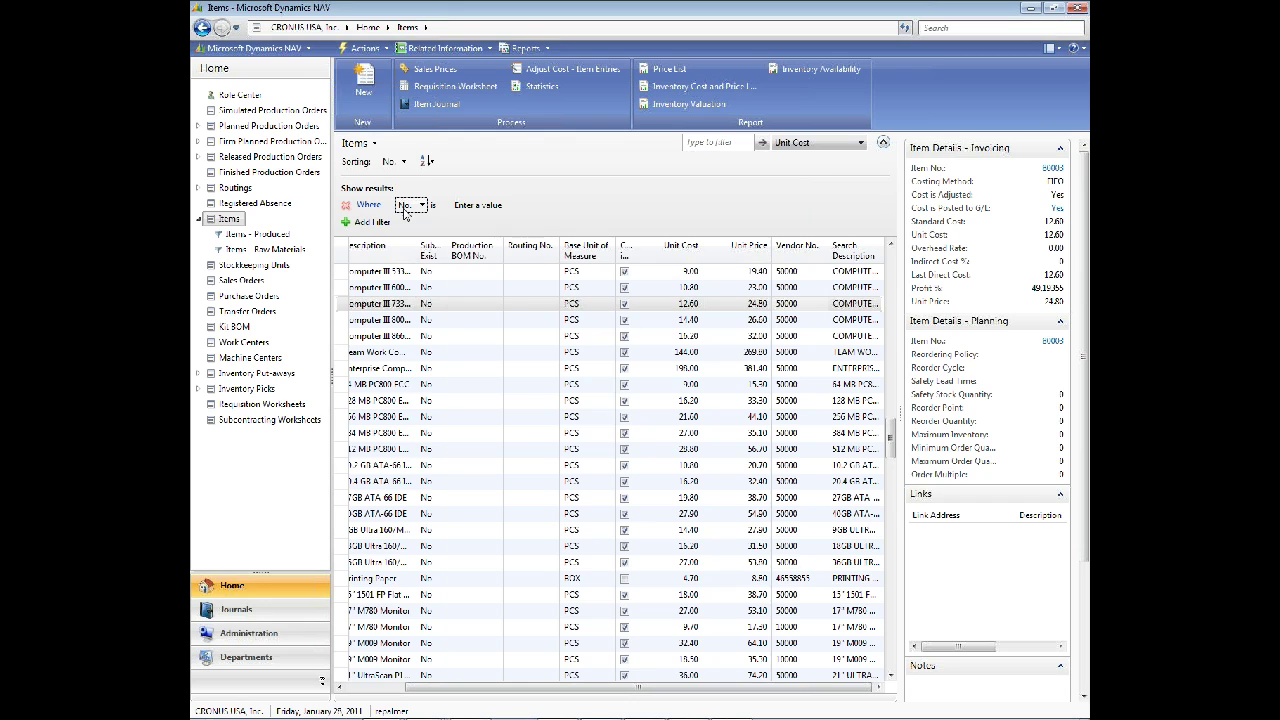
left_click(407, 207)
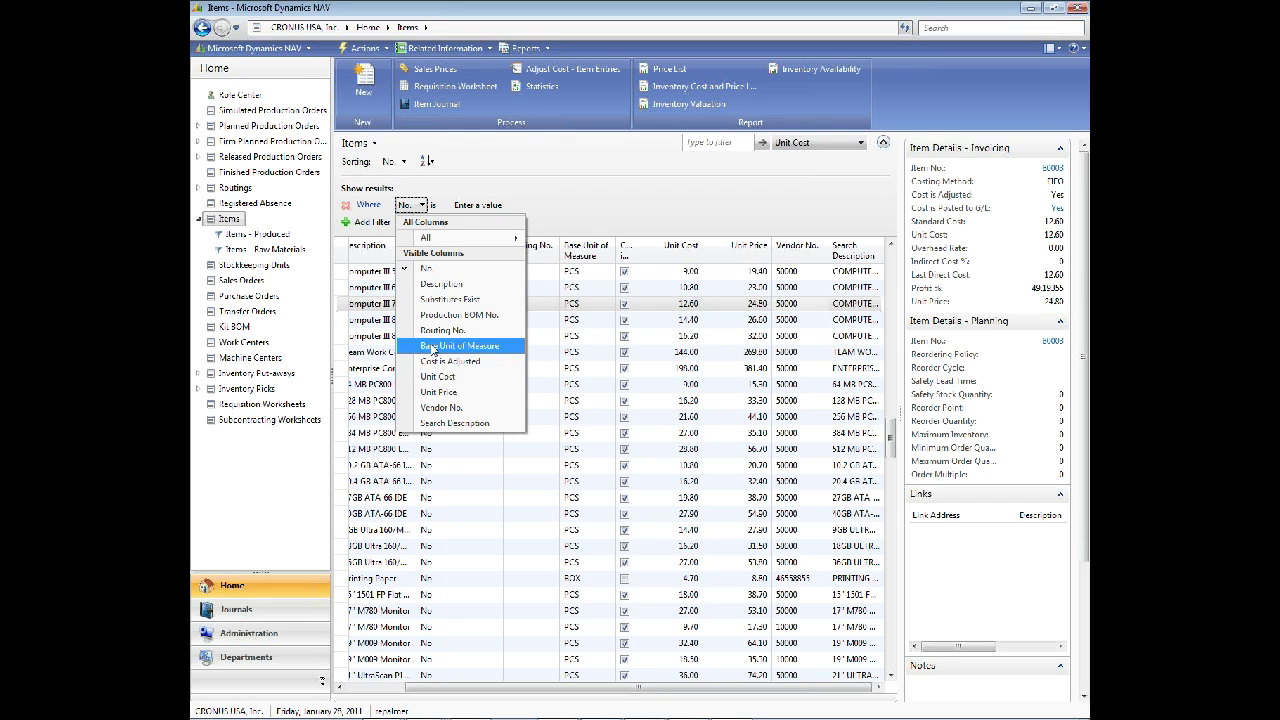
left_click(440, 407)
left_click(503, 205)
type("50000")
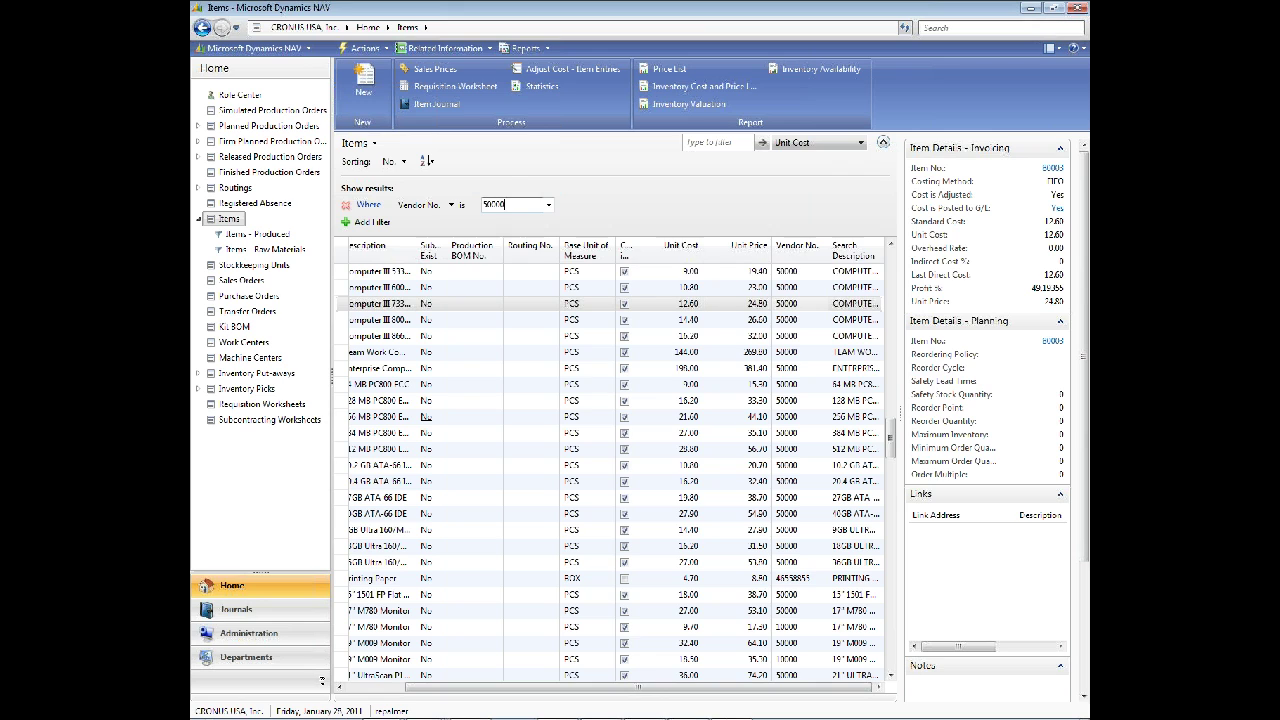
key("Return")
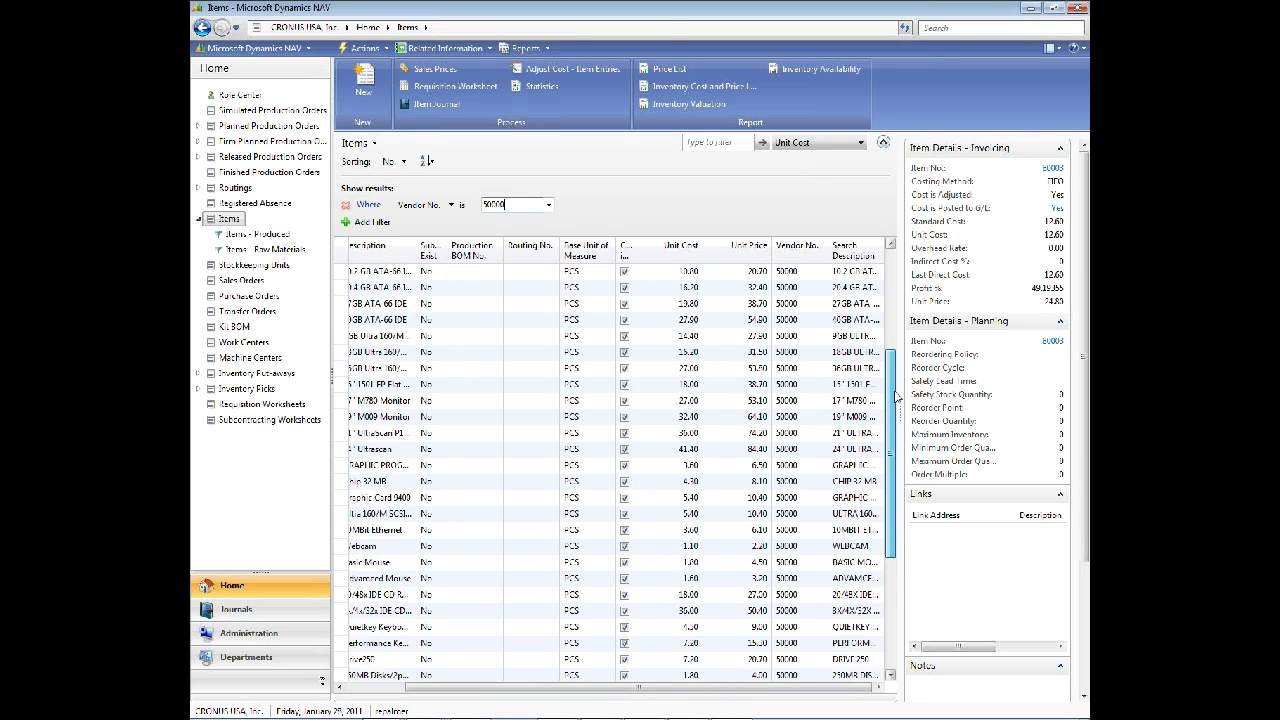
scroll(890, 480, "down", 7)
scroll(926, 483, "down", 1)
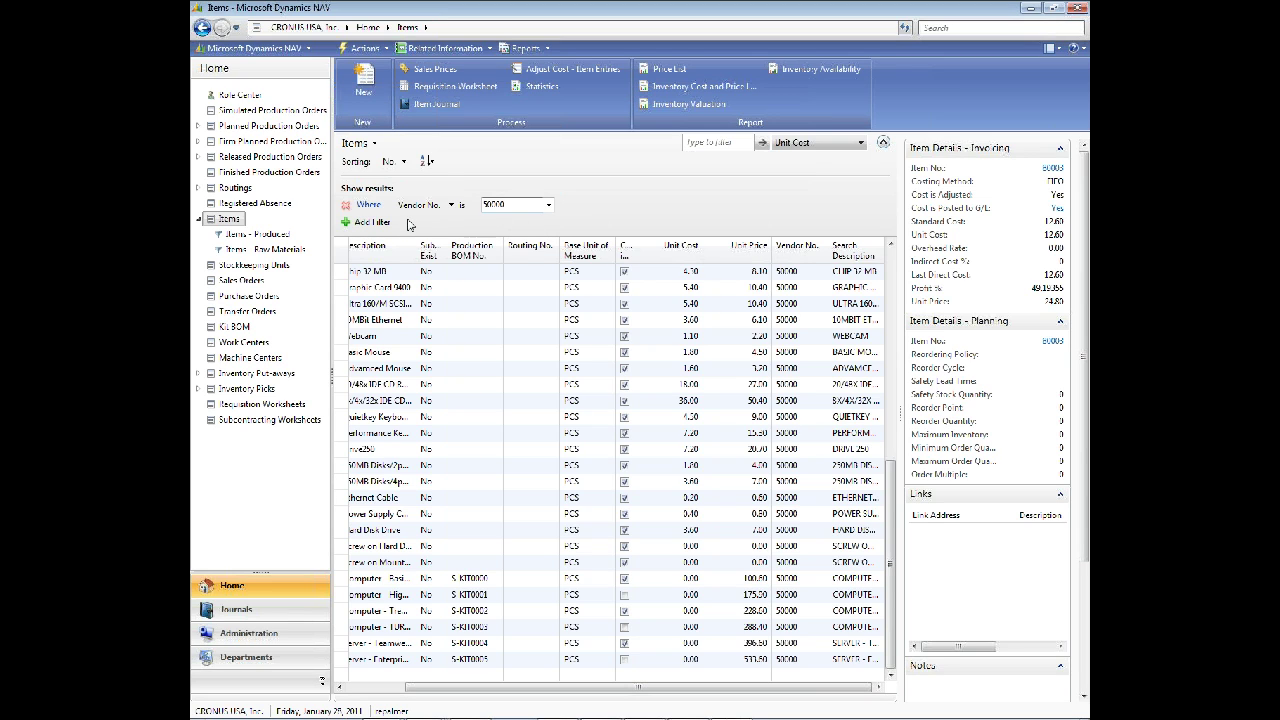
- Save the filtered list as view 'Items - Vendor 50000' in the Home activity group
left_click(353, 146)
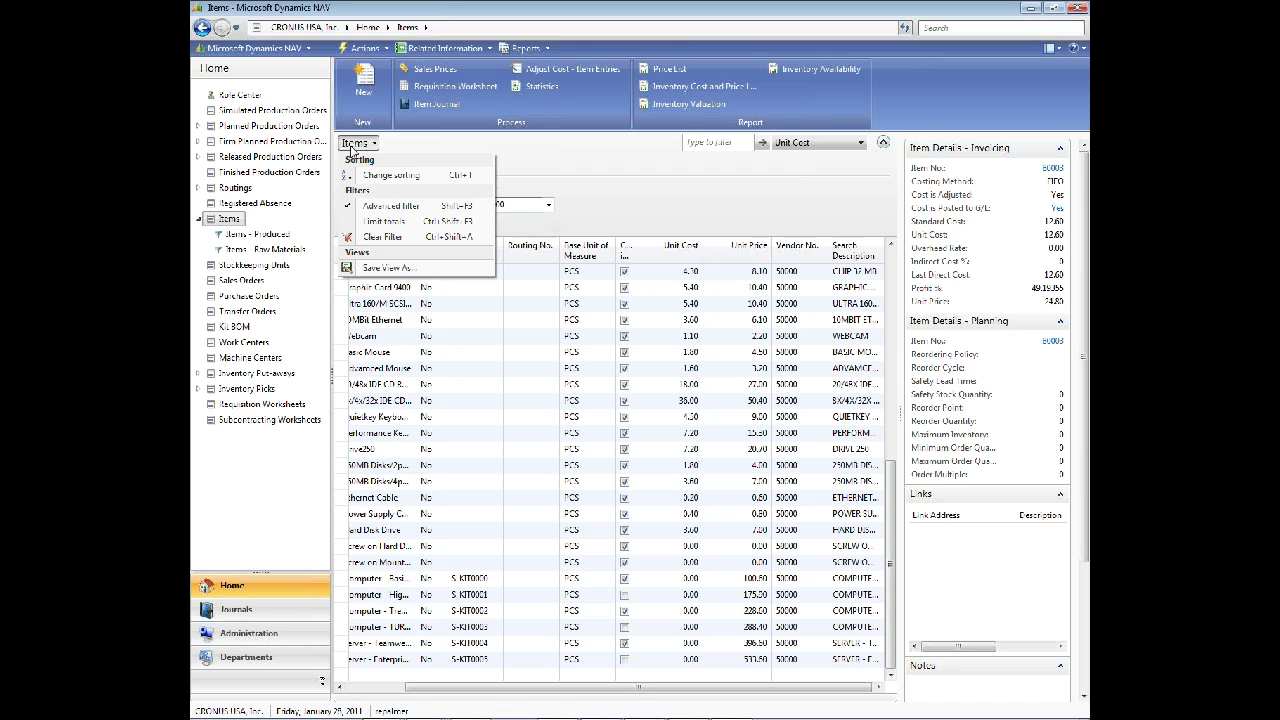
left_click(502, 147)
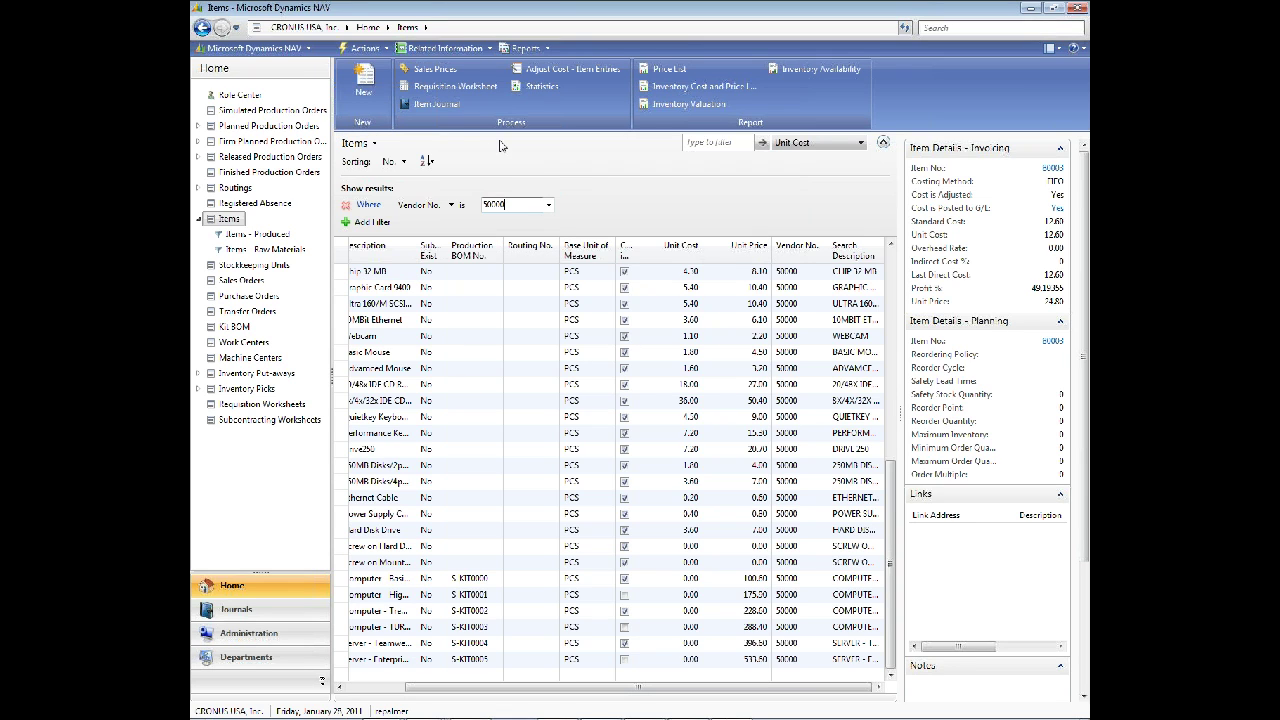
left_click(355, 144)
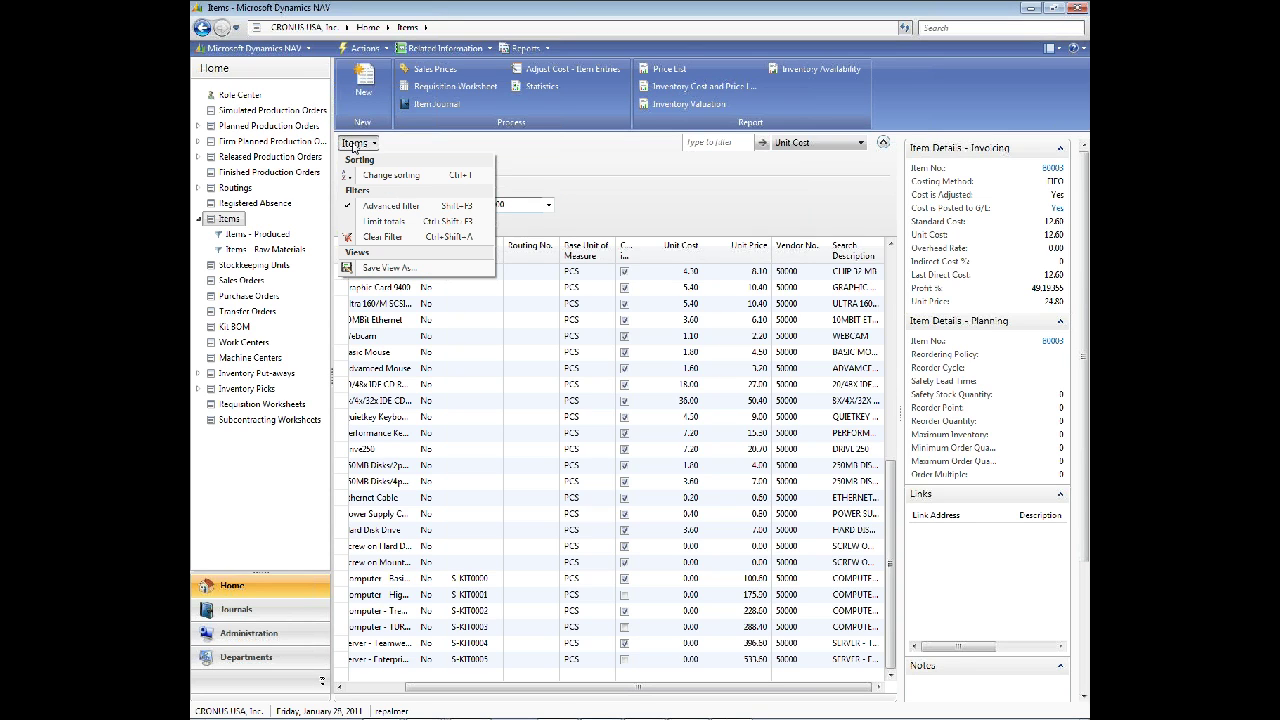
left_click(398, 270)
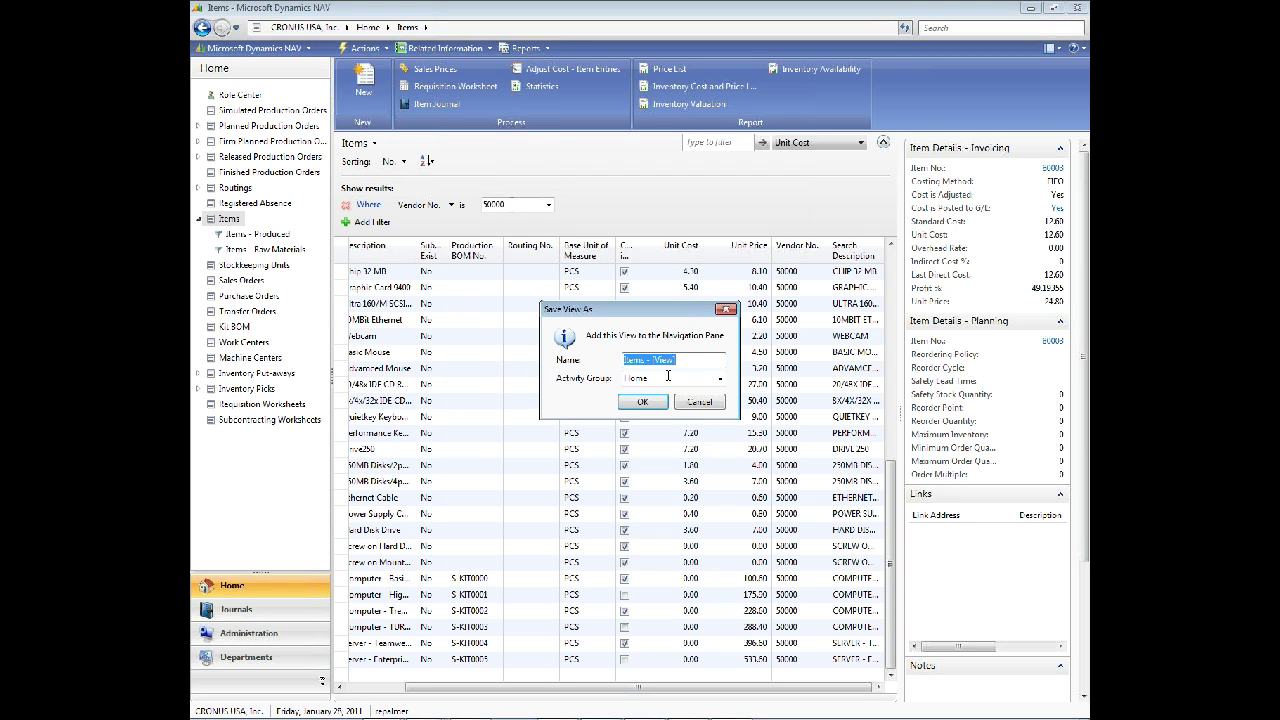
key("BackSpace")
left_click(719, 379)
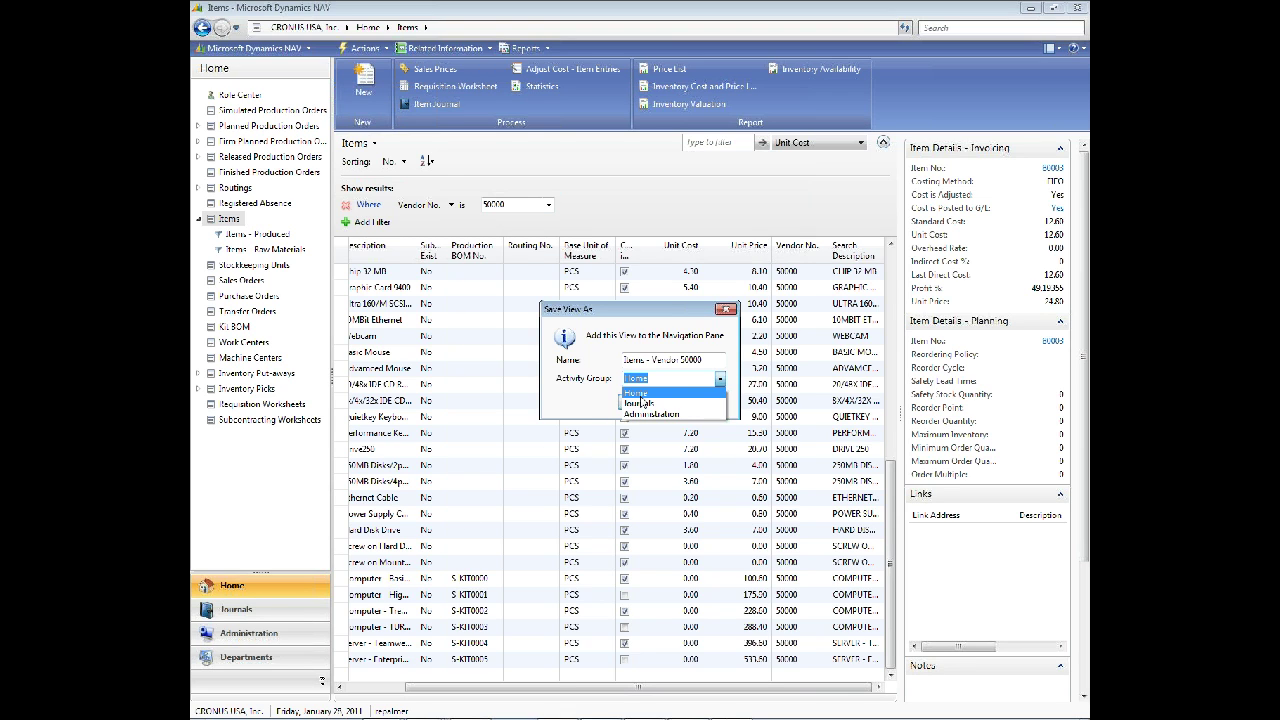
left_click(687, 376)
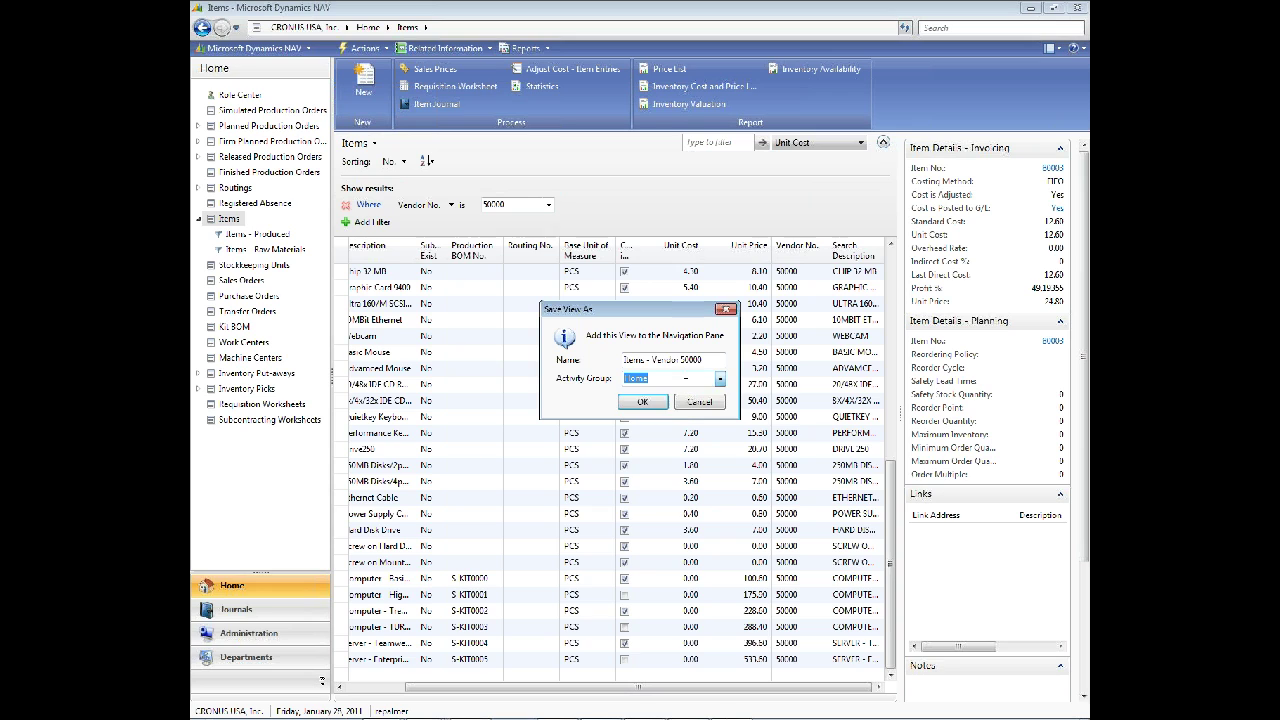
left_click(638, 405)
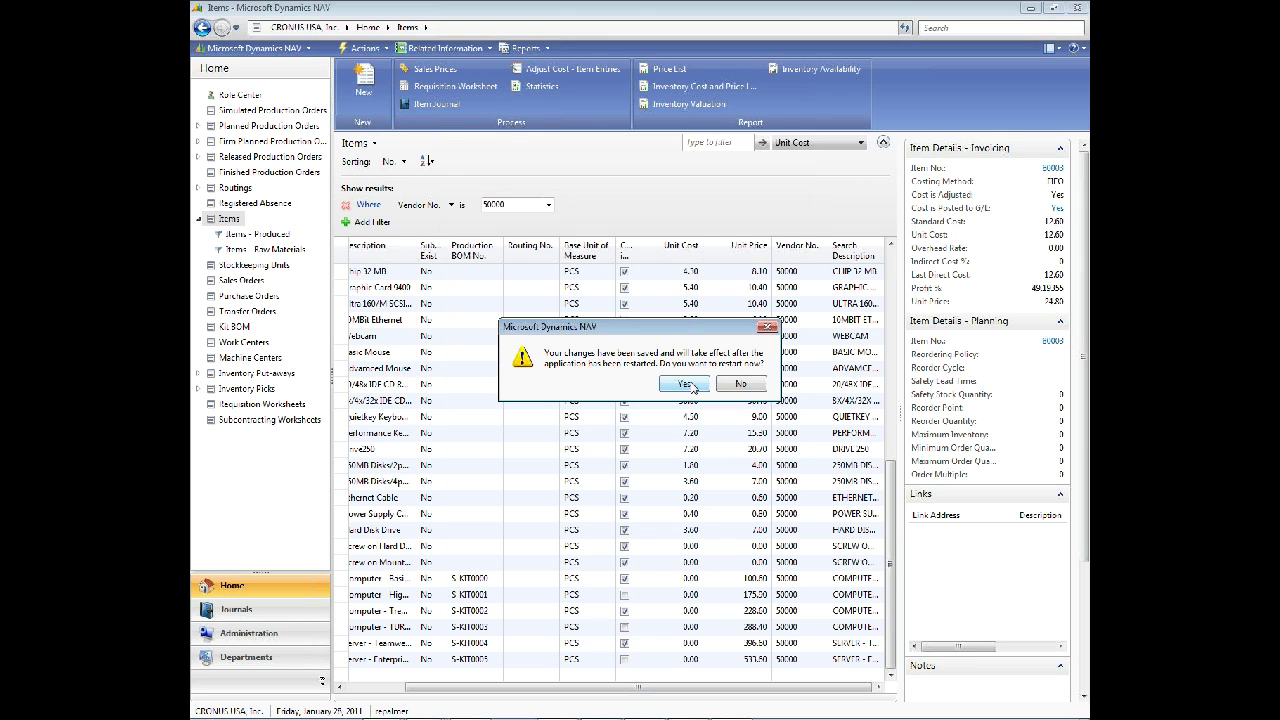
- Restart the client and open the new Items - Vendor 50000 view from the navigation pane
left_click(688, 384)
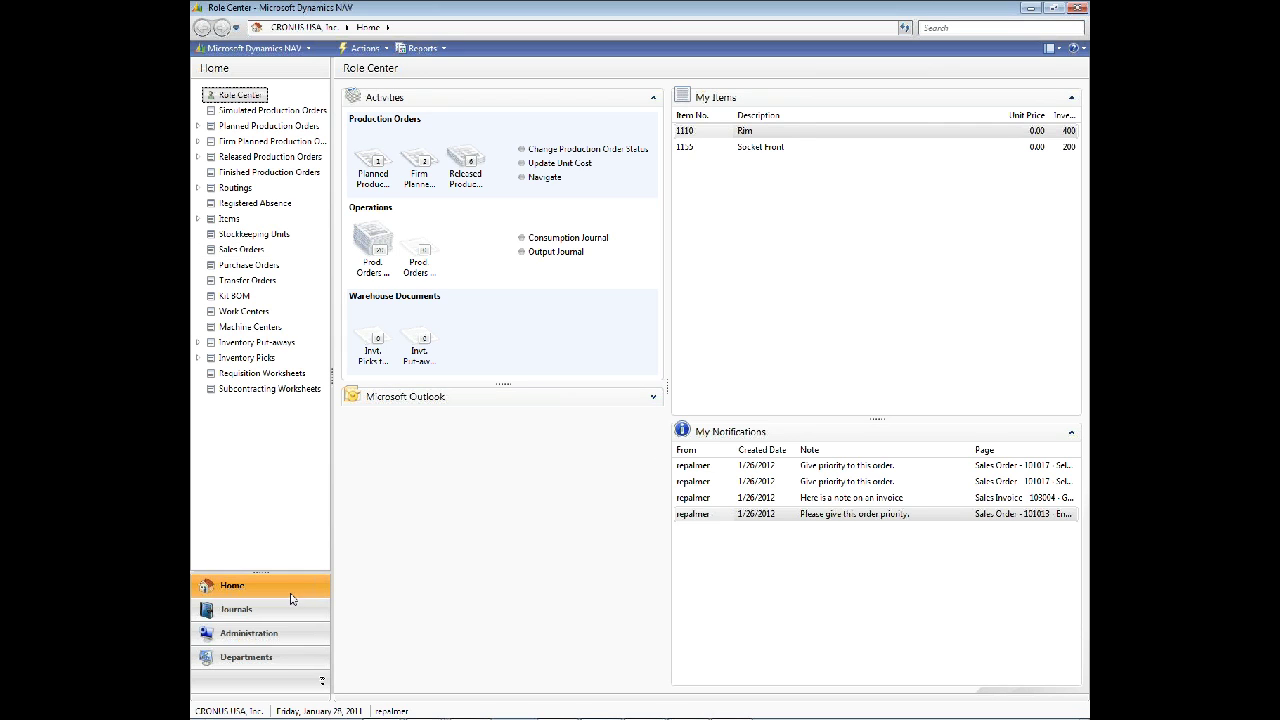
left_click(198, 218)
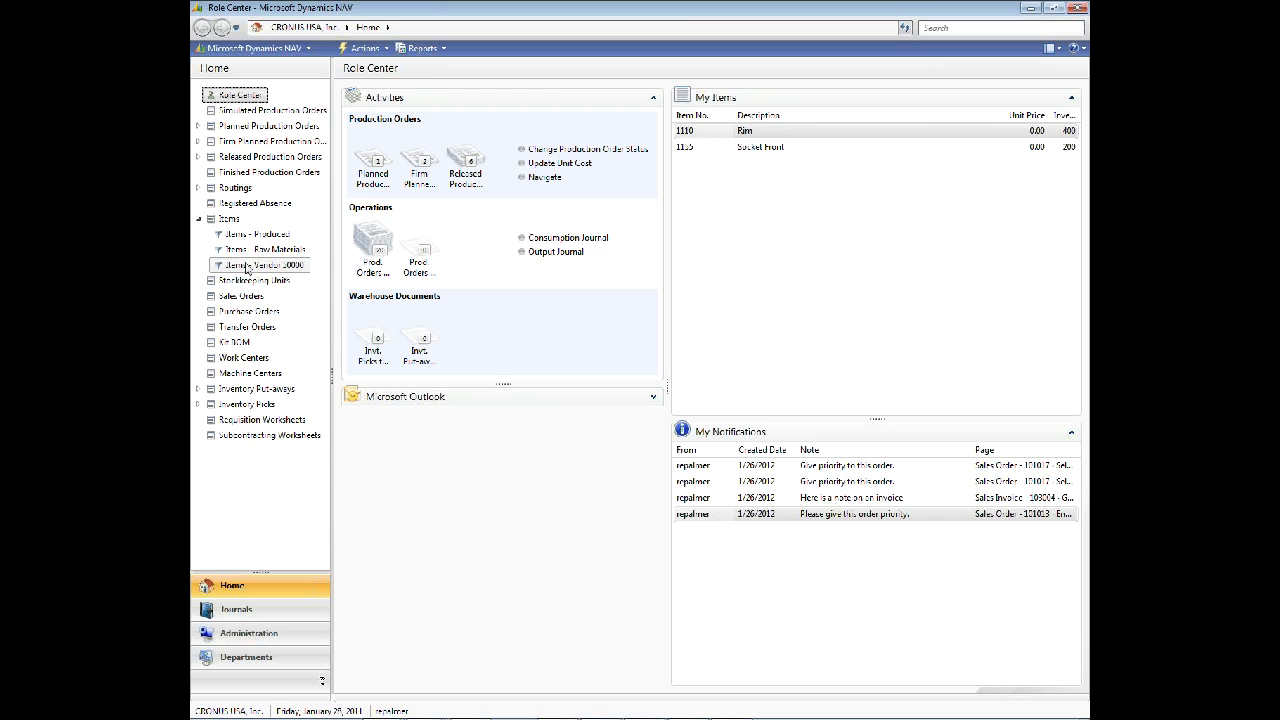
left_click(212, 220)
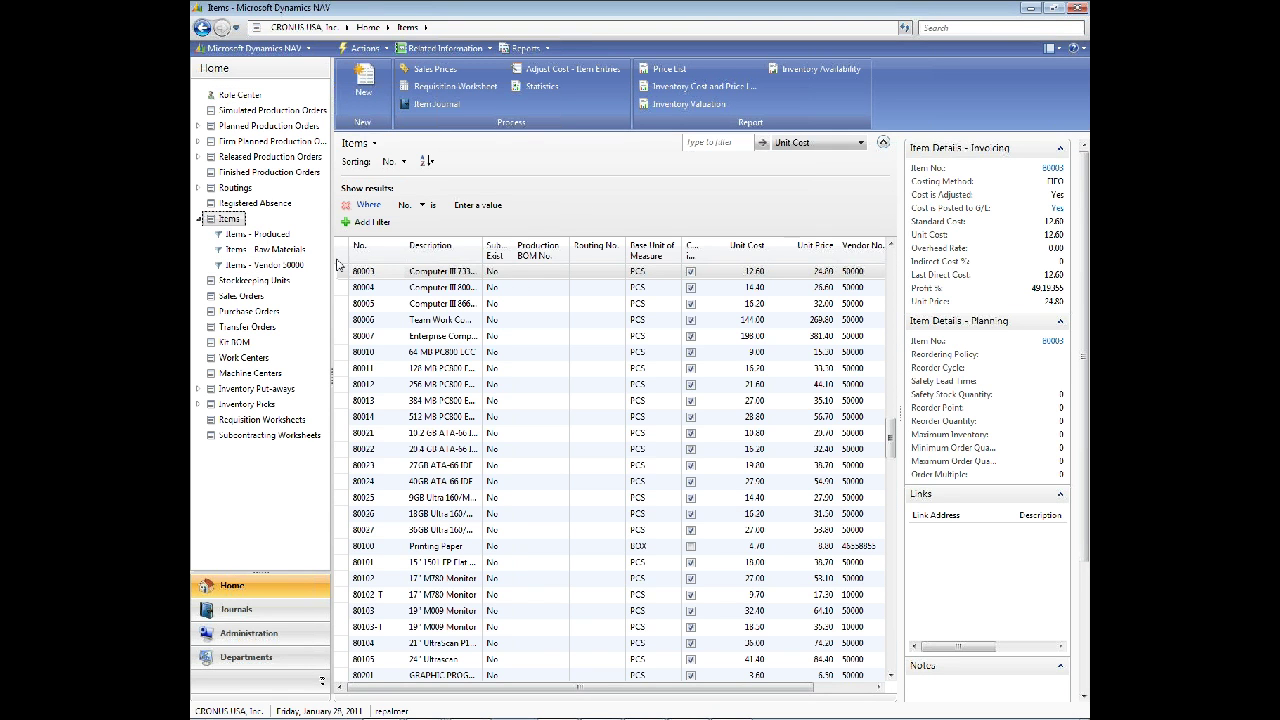
left_click(238, 95)
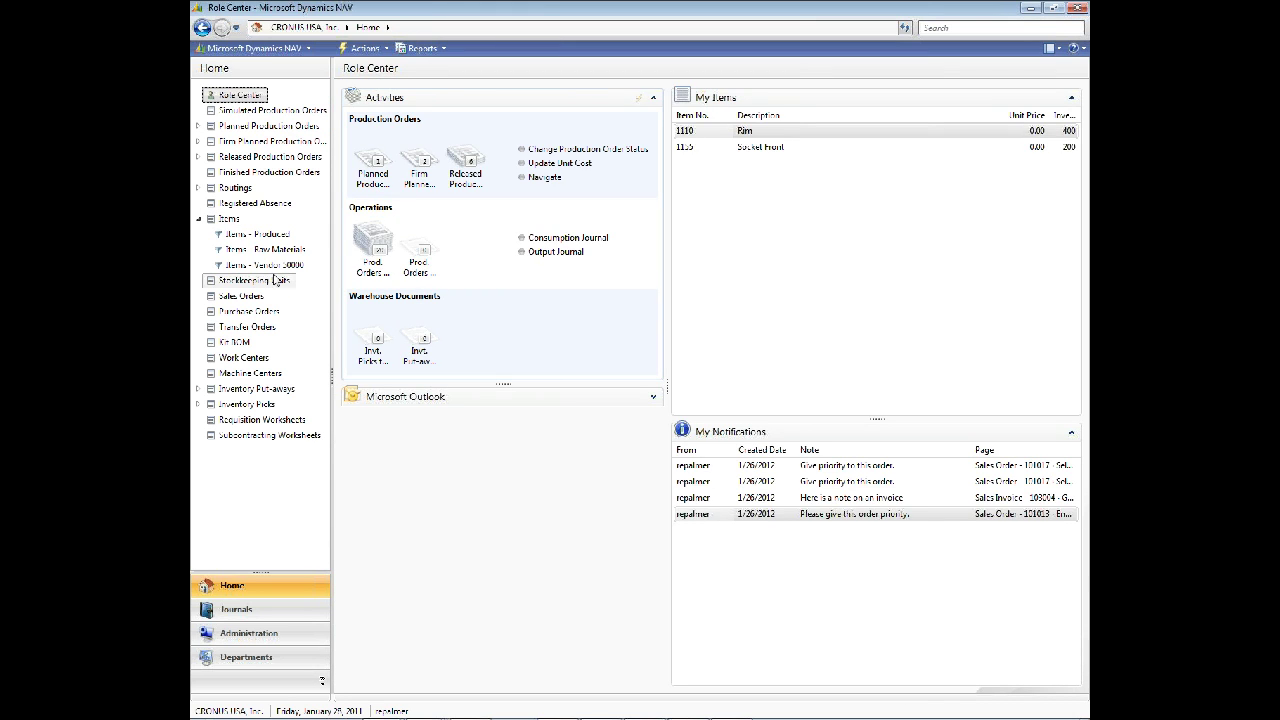
left_click(266, 265)
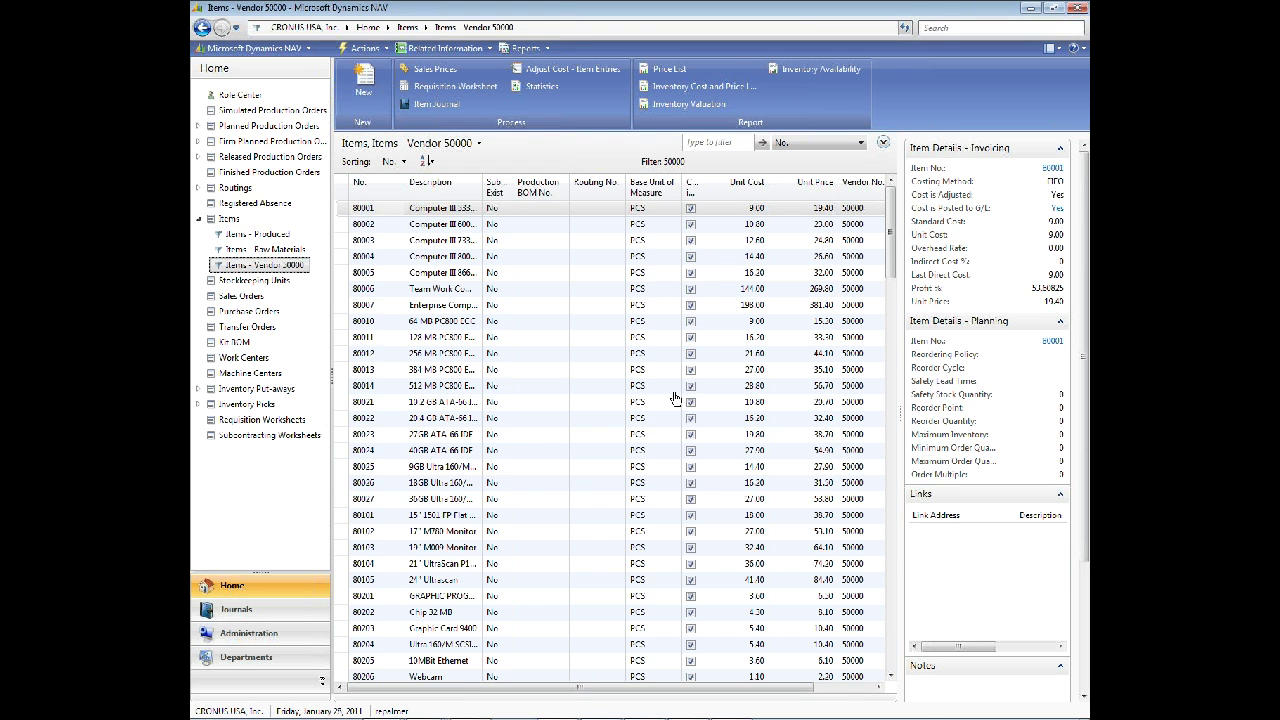
left_click(893, 562)
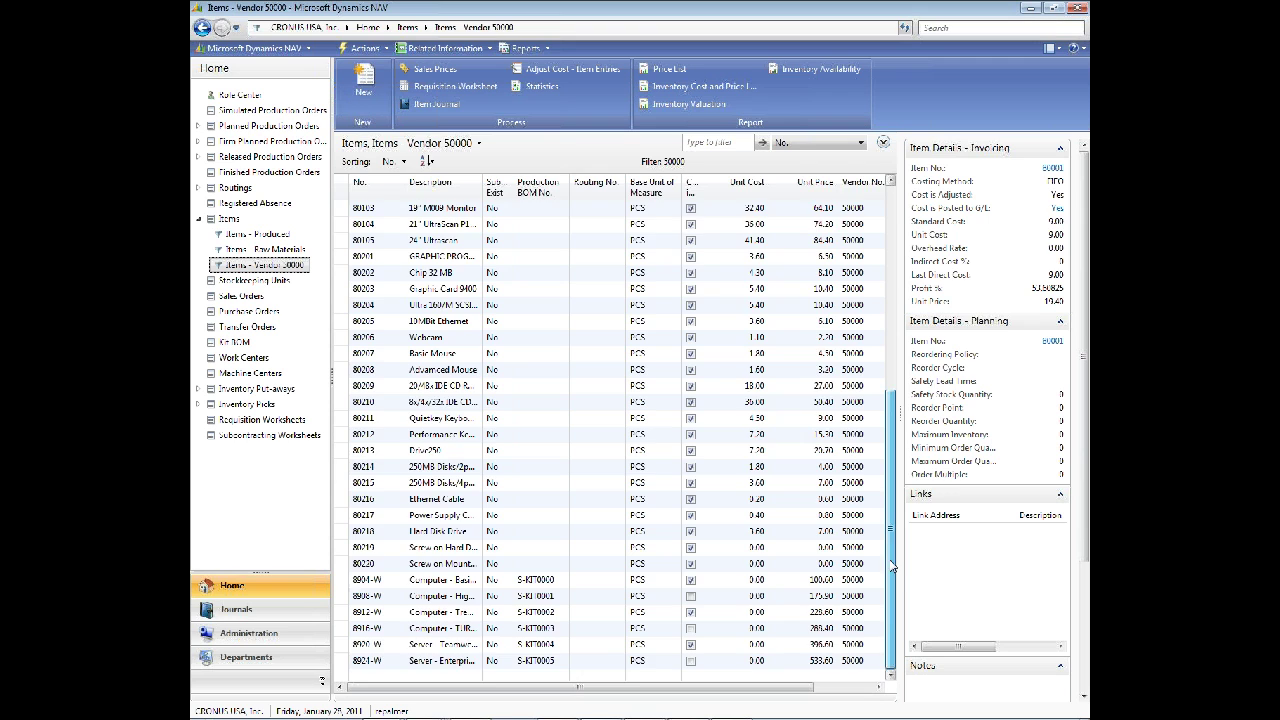
scroll(893, 567, "up", 7)
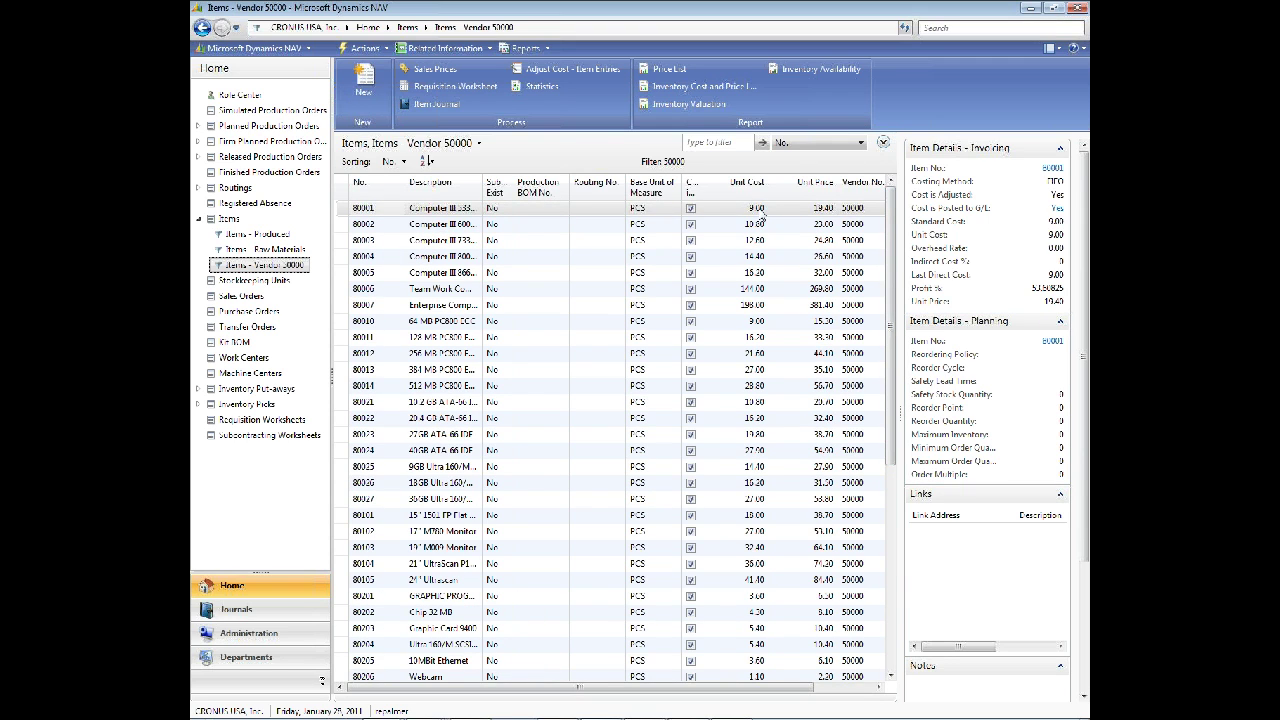
- Add a Description filter of Computer* to the Items - Vendor 50000 view
left_click(883, 142)
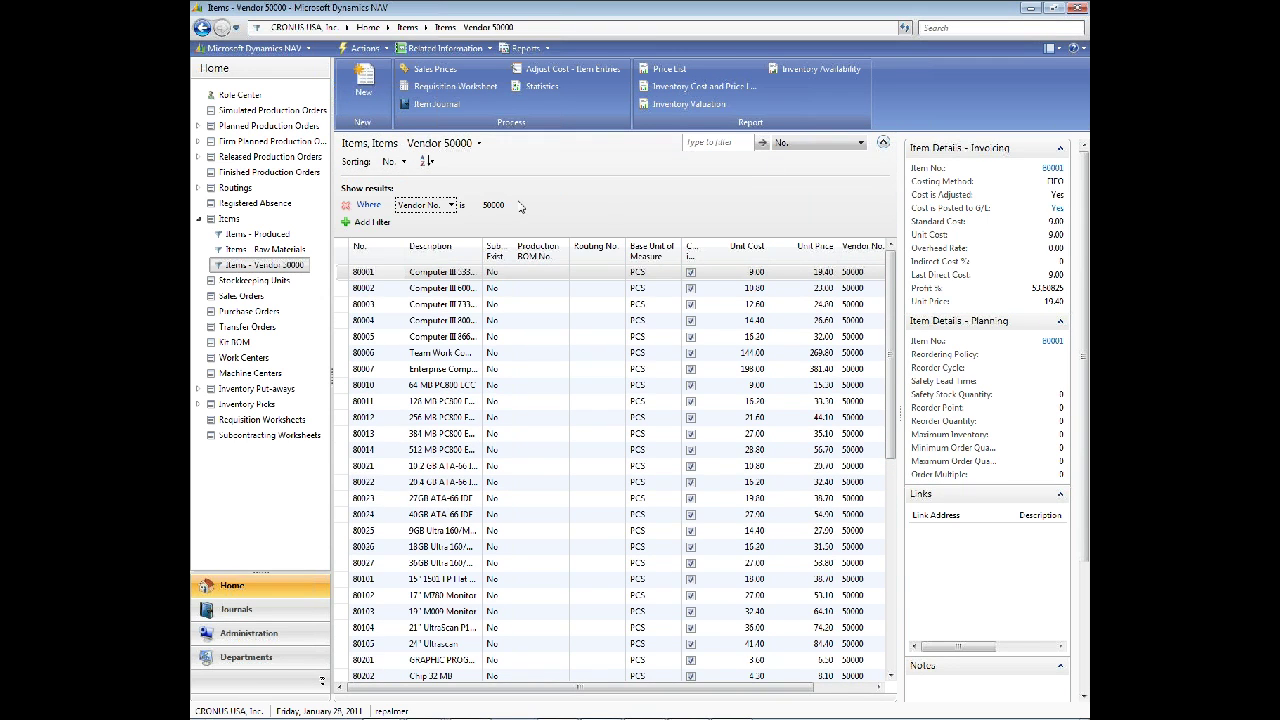
left_click(352, 226)
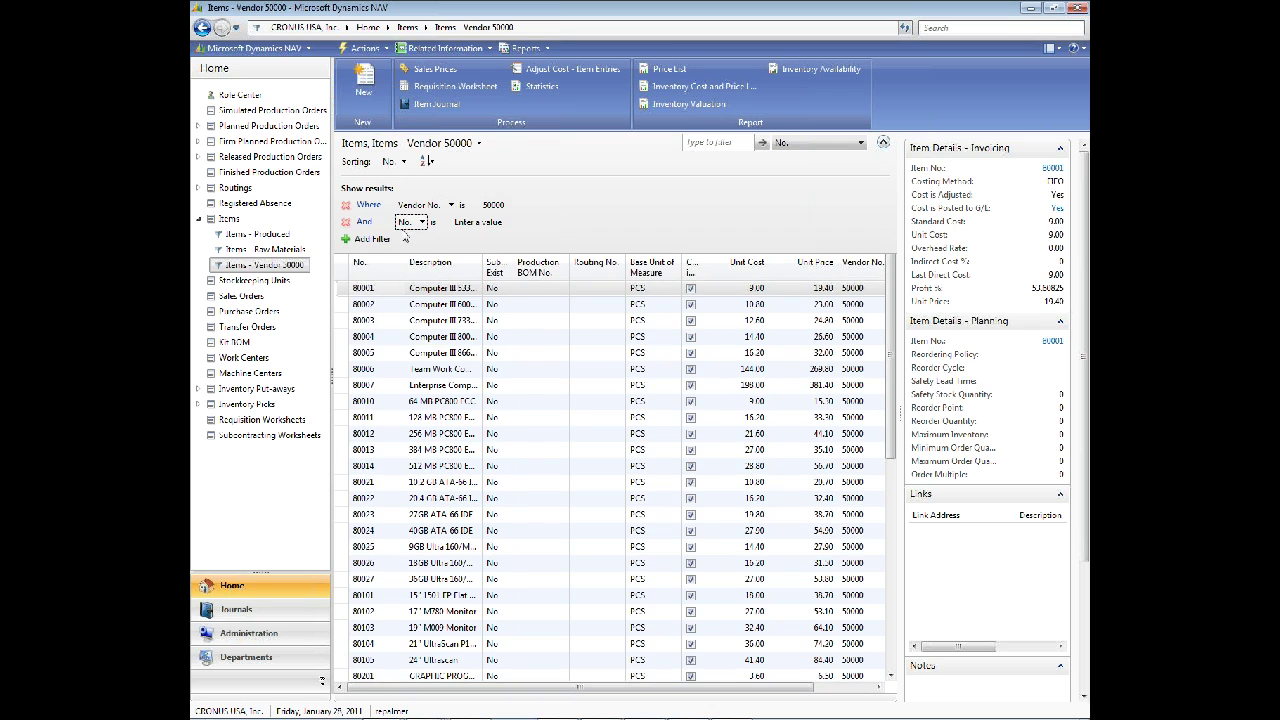
left_click(422, 222)
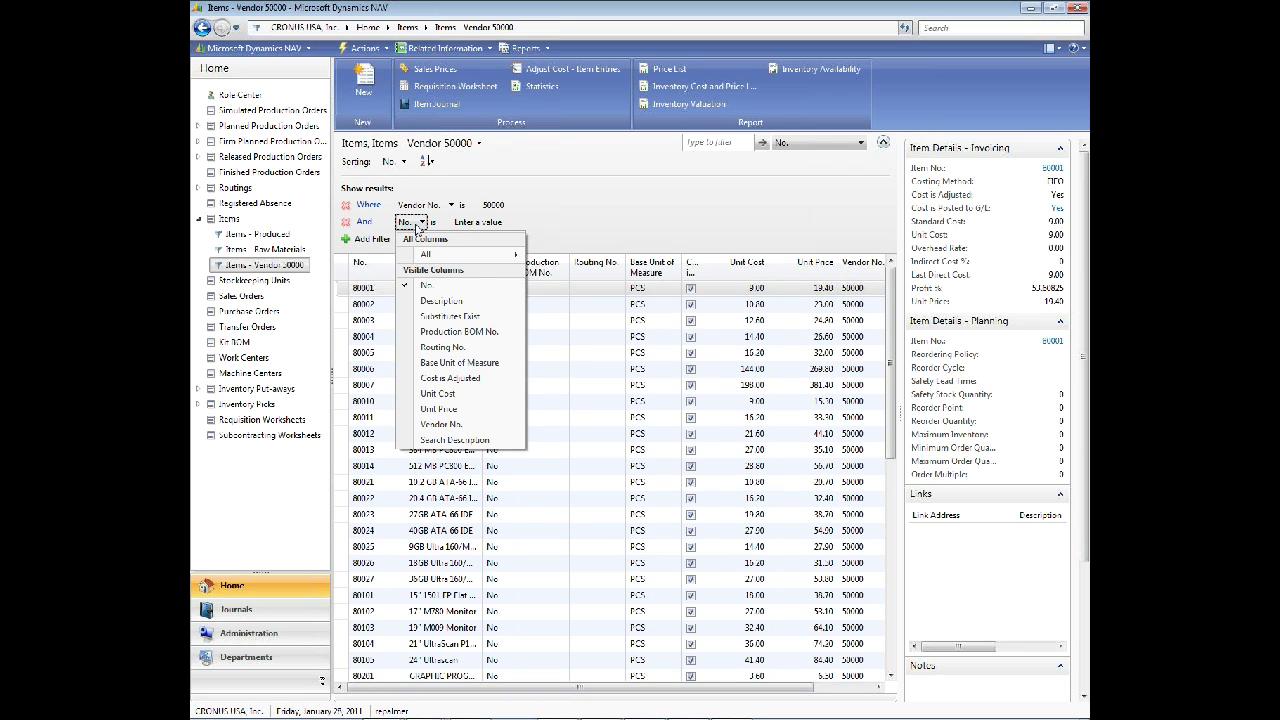
left_click(432, 301)
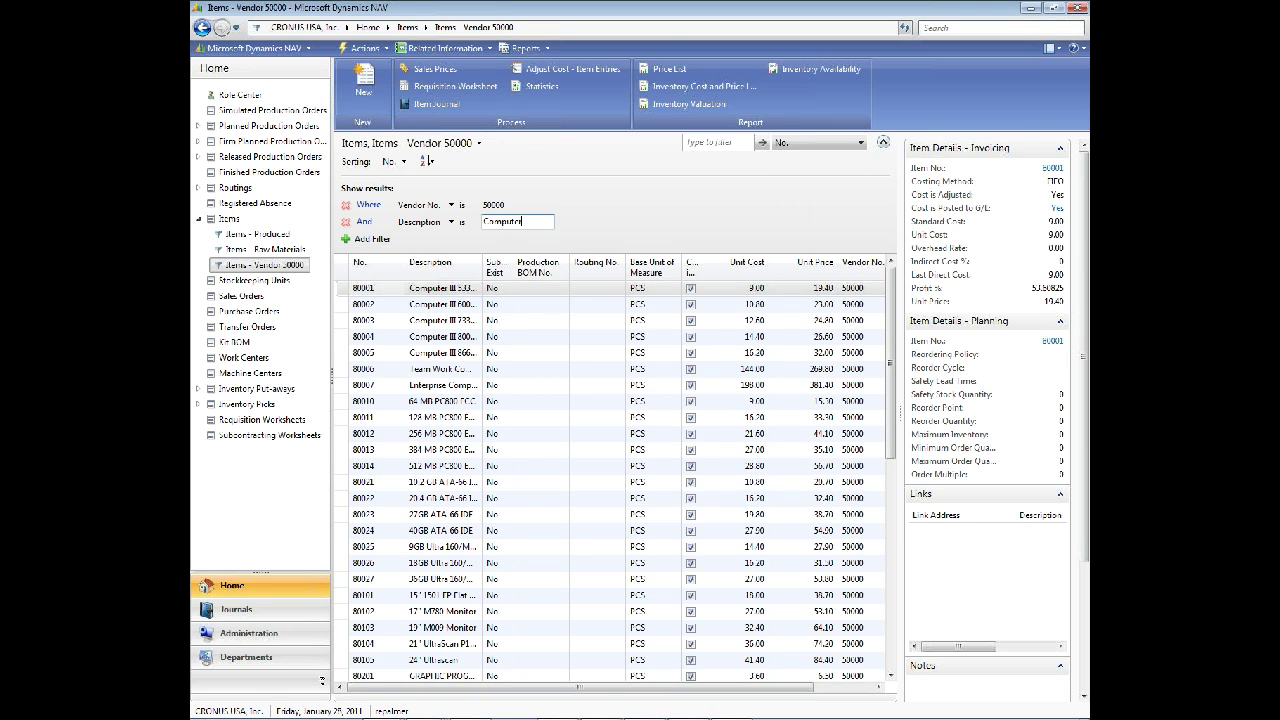
key("Return")
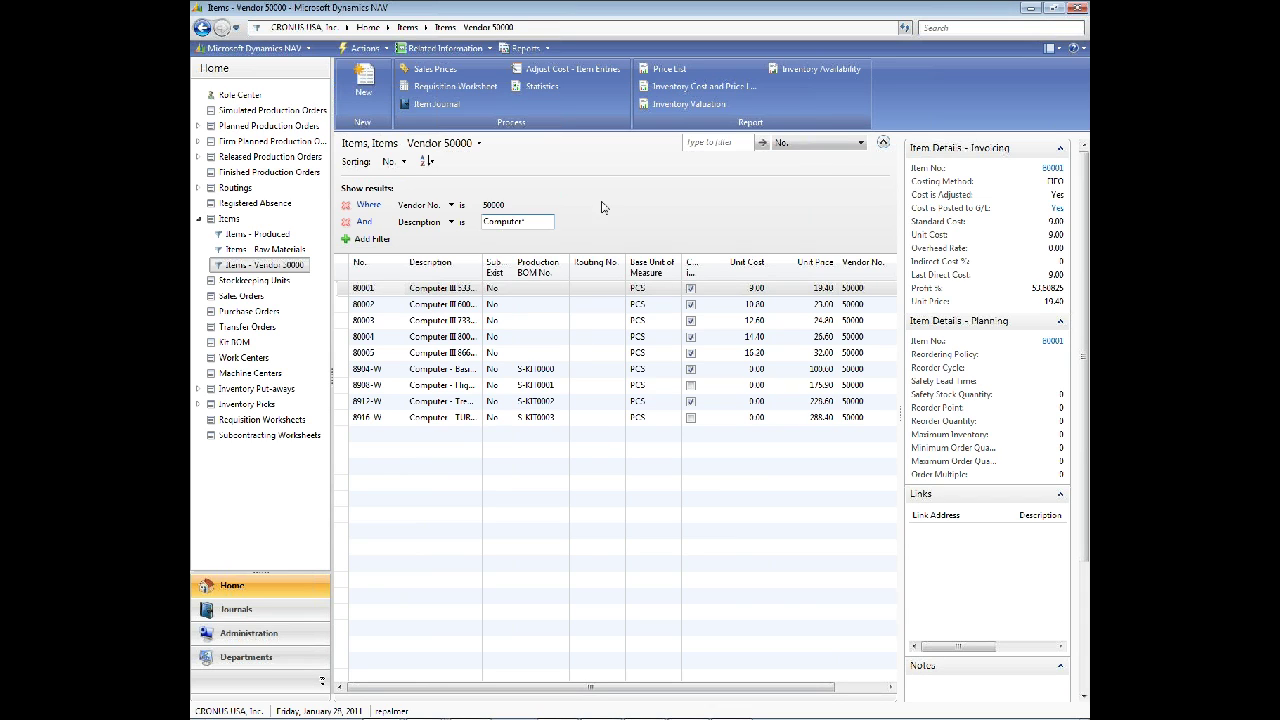
- Remove the Description and vendor filters, then open the New Concepts Furniture sales order
left_click(347, 222)
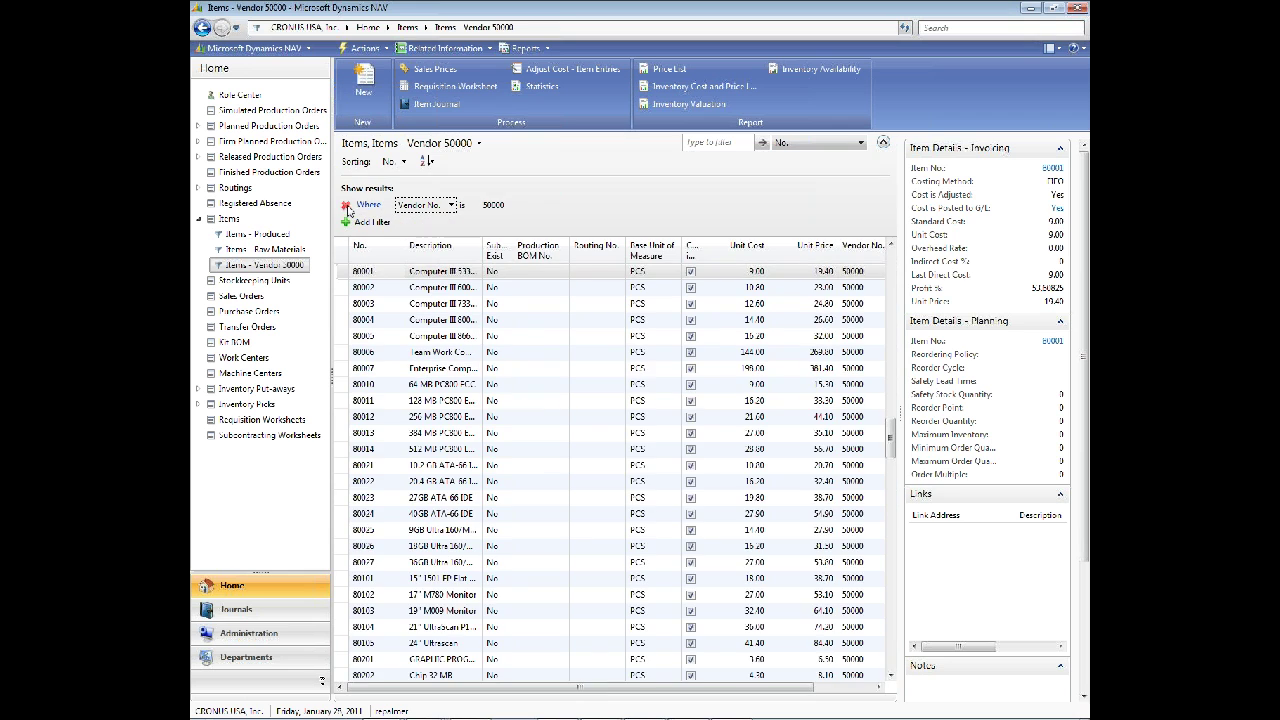
left_click(347, 205)
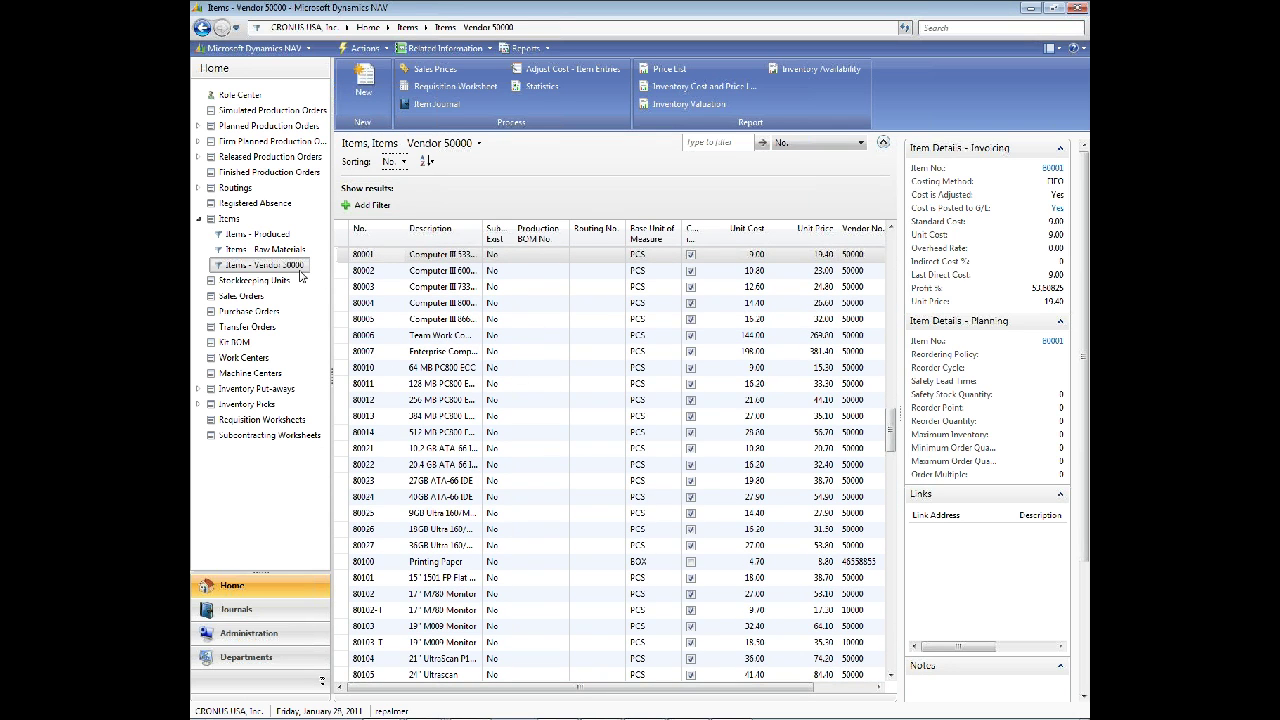
left_click(241, 298)
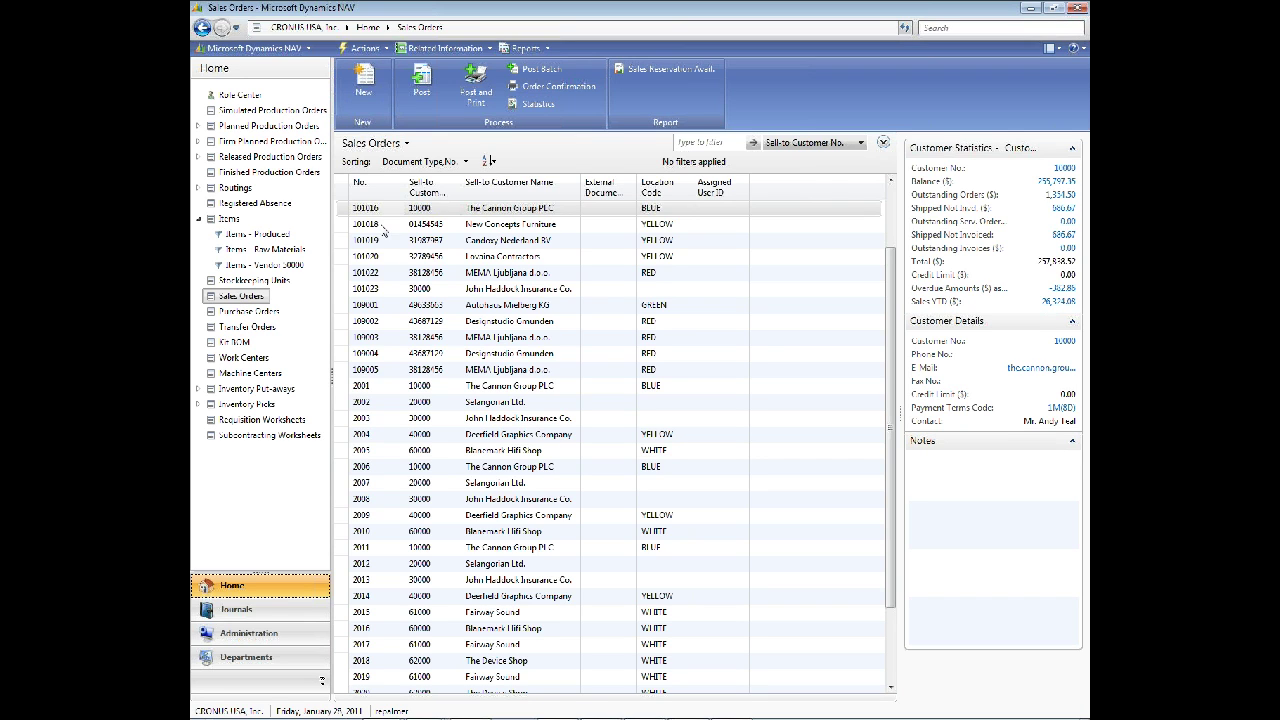
left_click(383, 226)
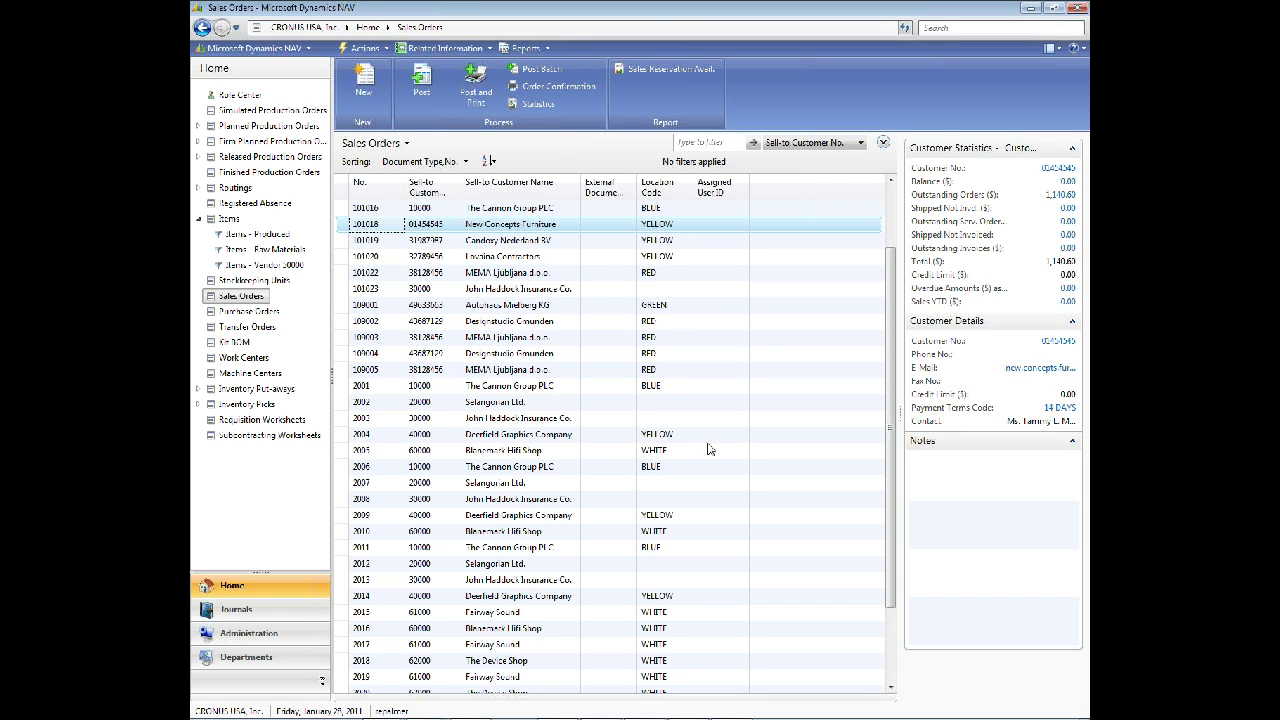
key("Return")
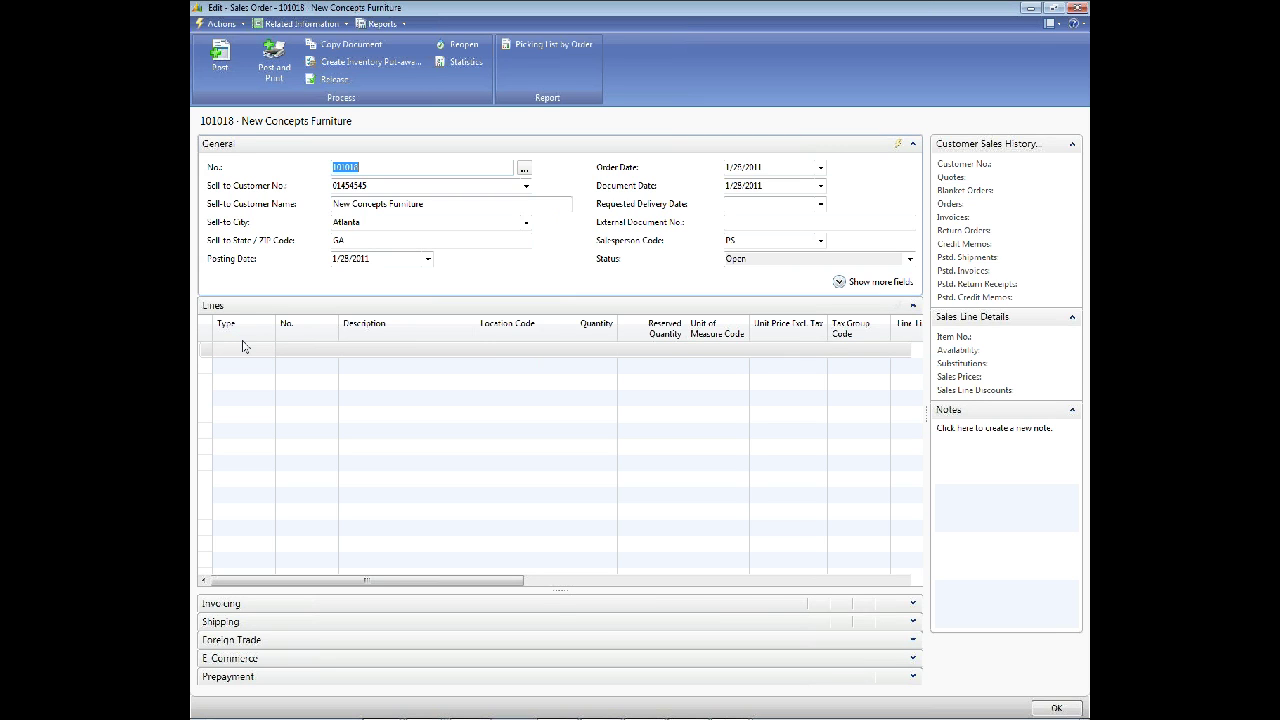
left_click(246, 365)
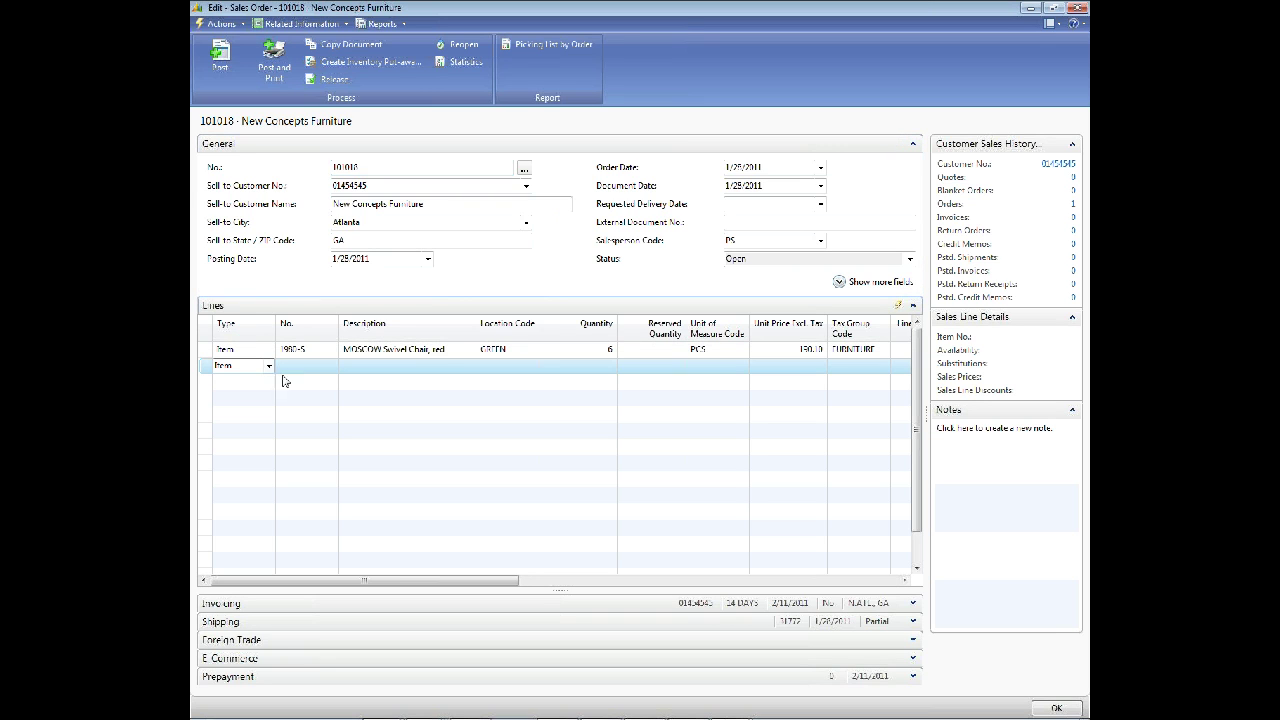
- Check the Order Date calendar and Salesperson Code PS, then bring up the second line's item lookup
left_click(312, 372)
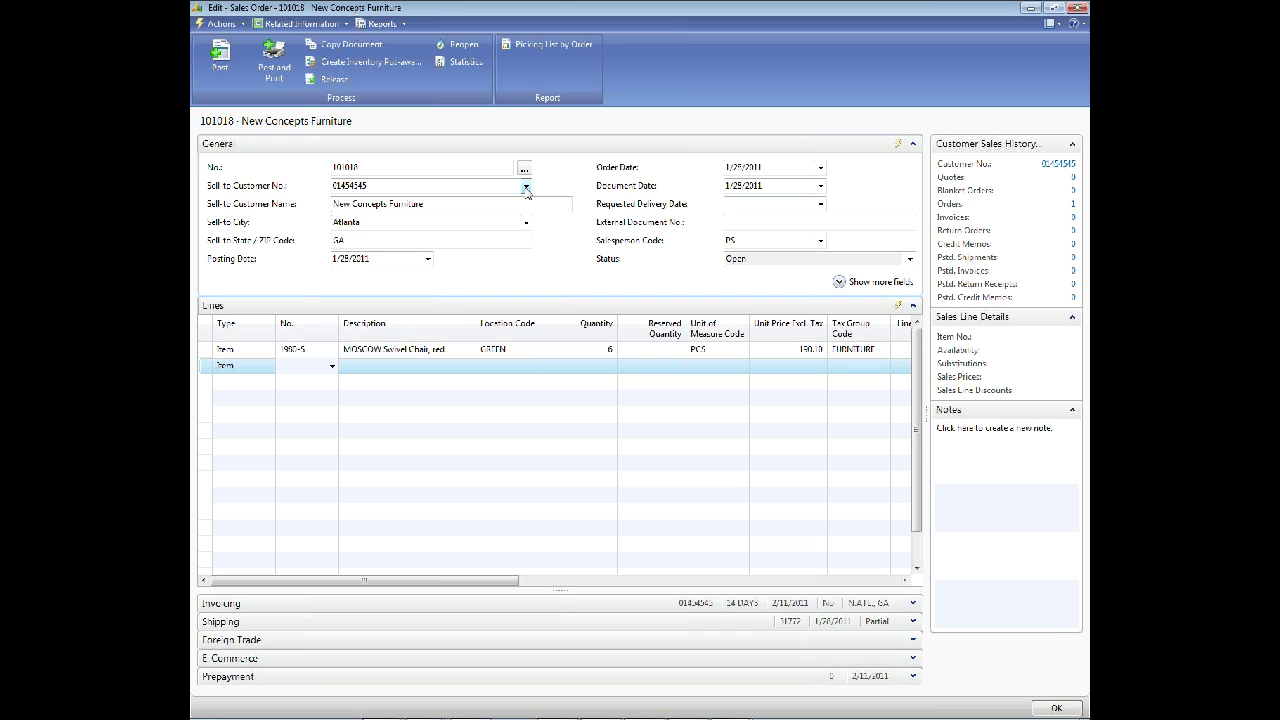
left_click(820, 168)
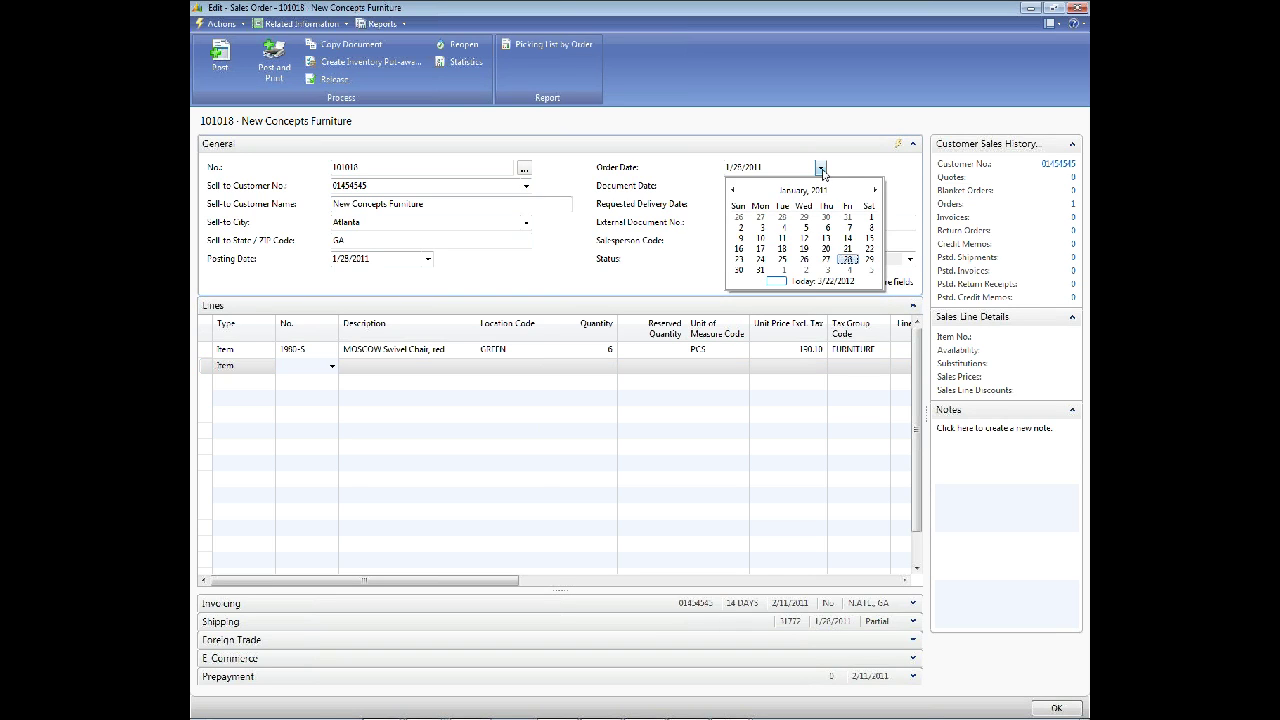
left_click(846, 177)
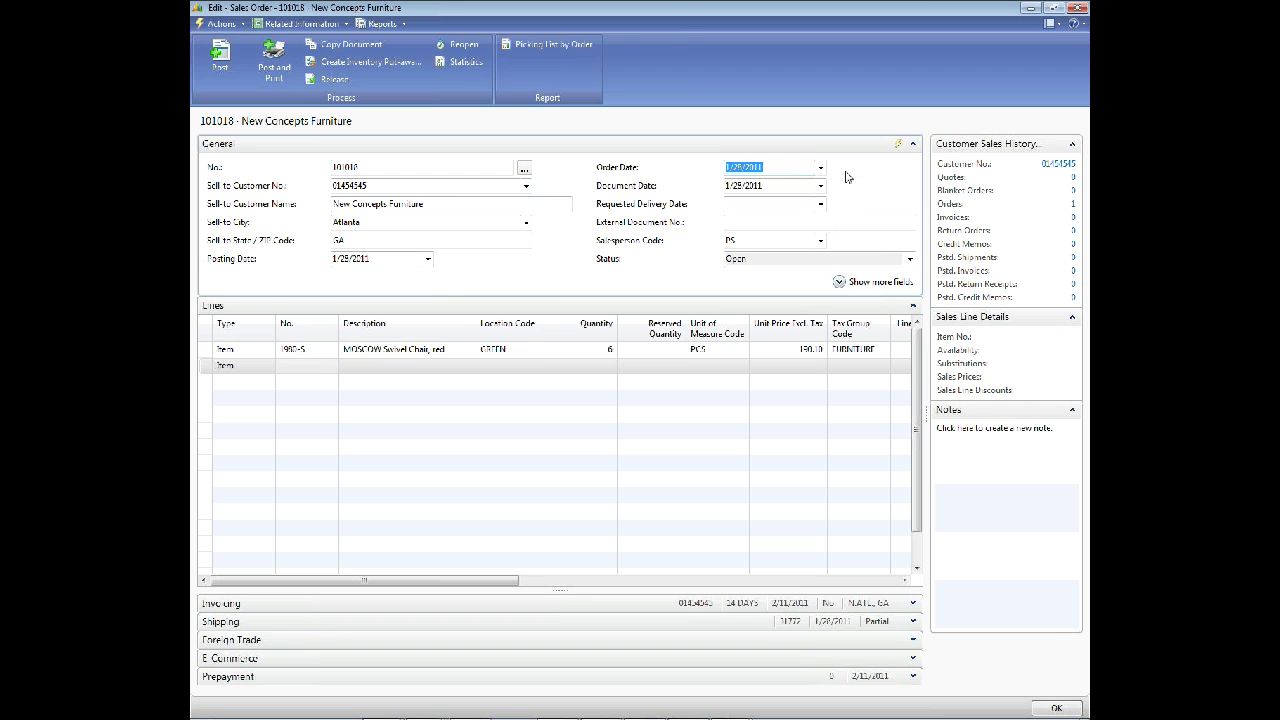
left_click(820, 241)
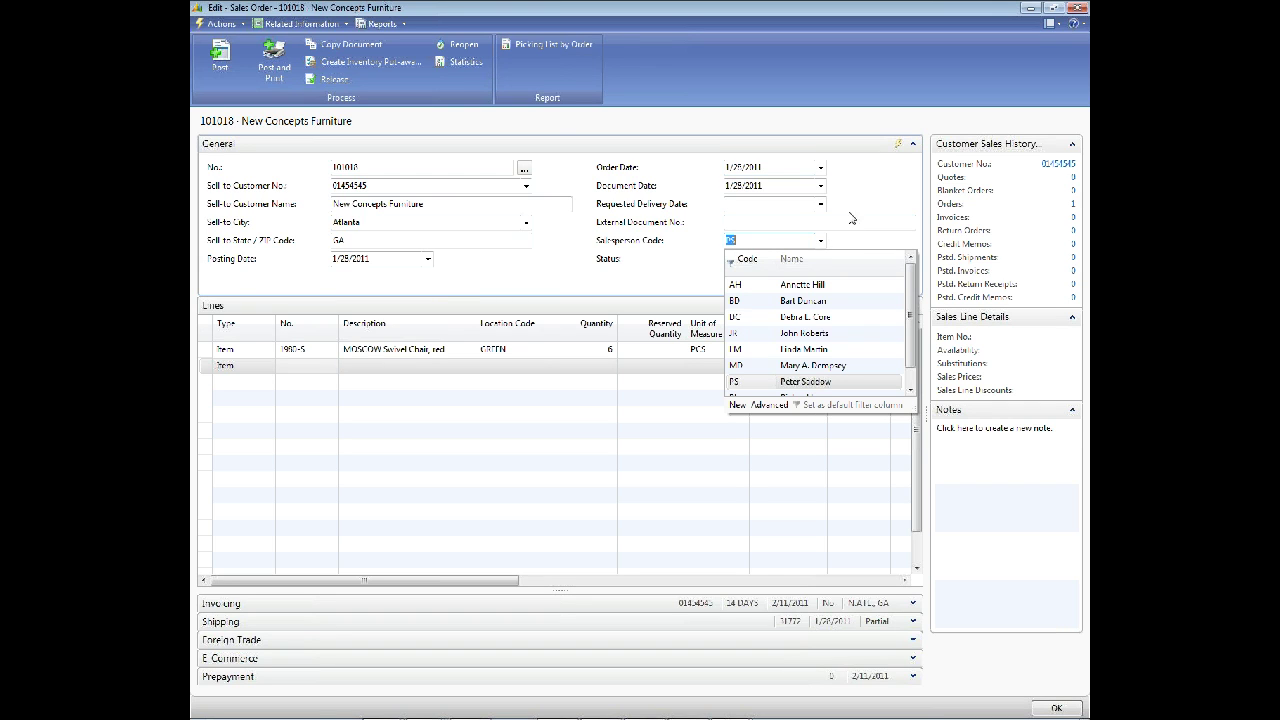
left_click(853, 211)
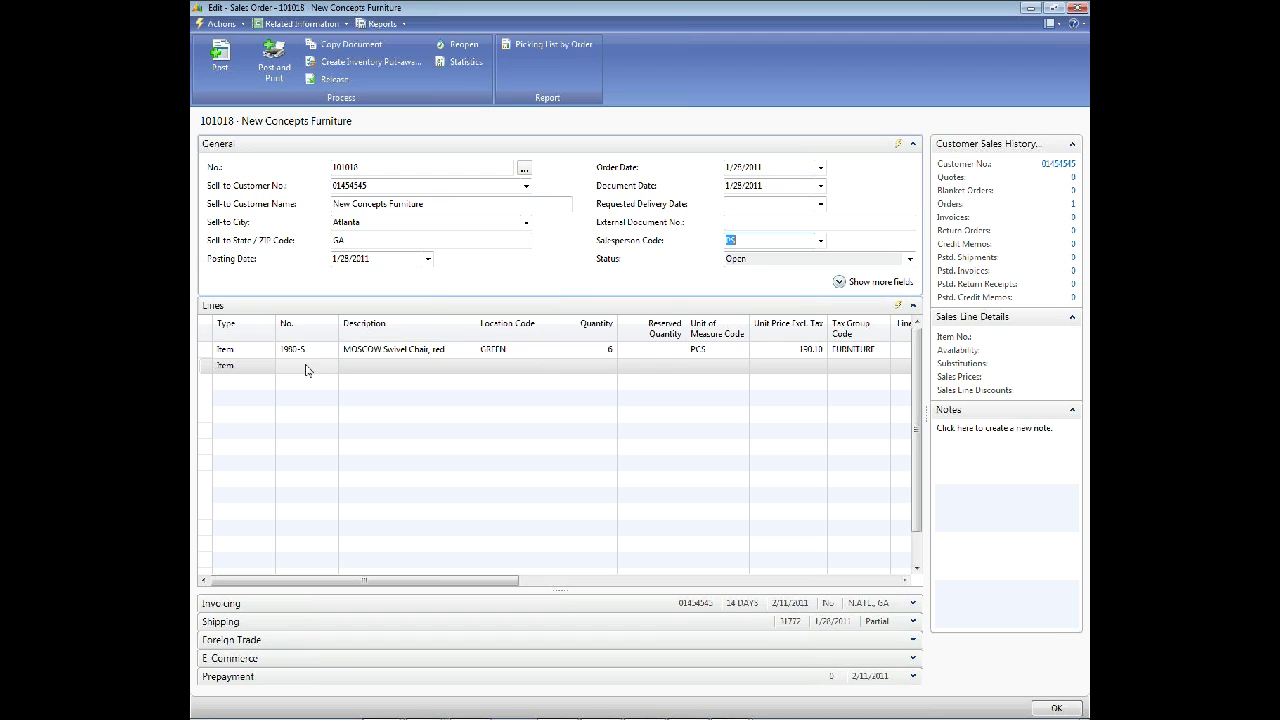
left_click(318, 368)
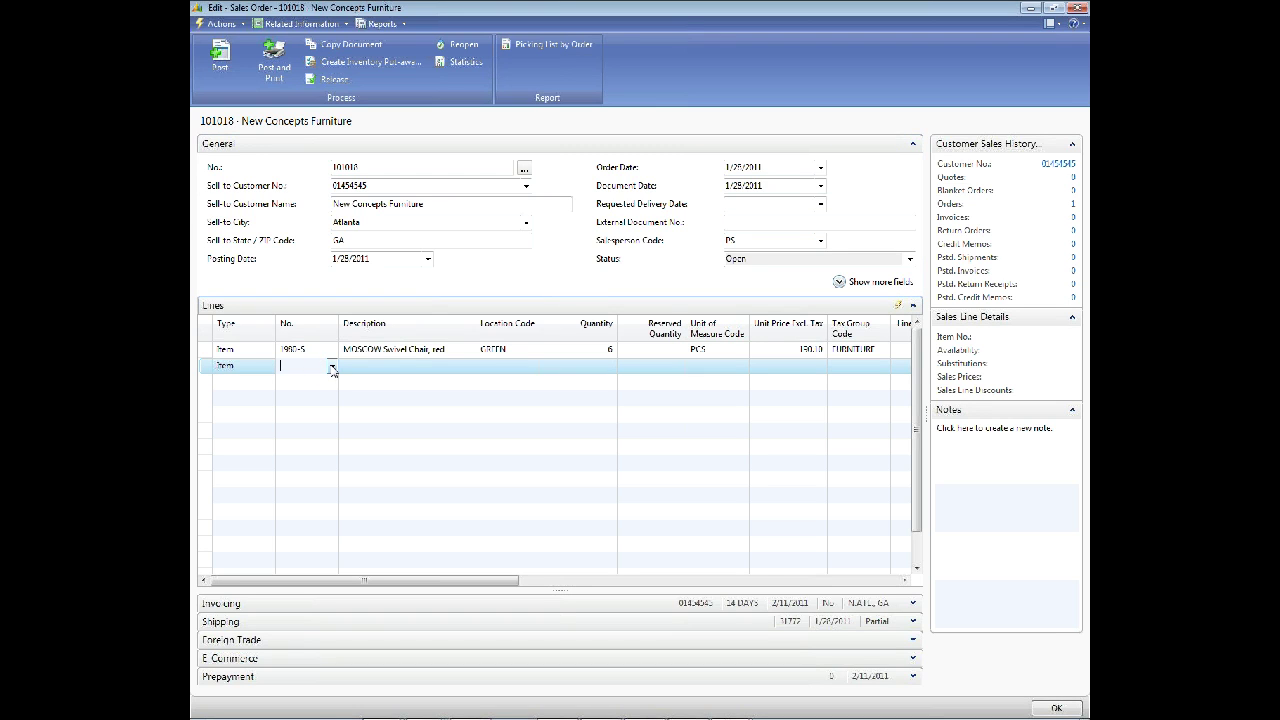
left_click(332, 368)
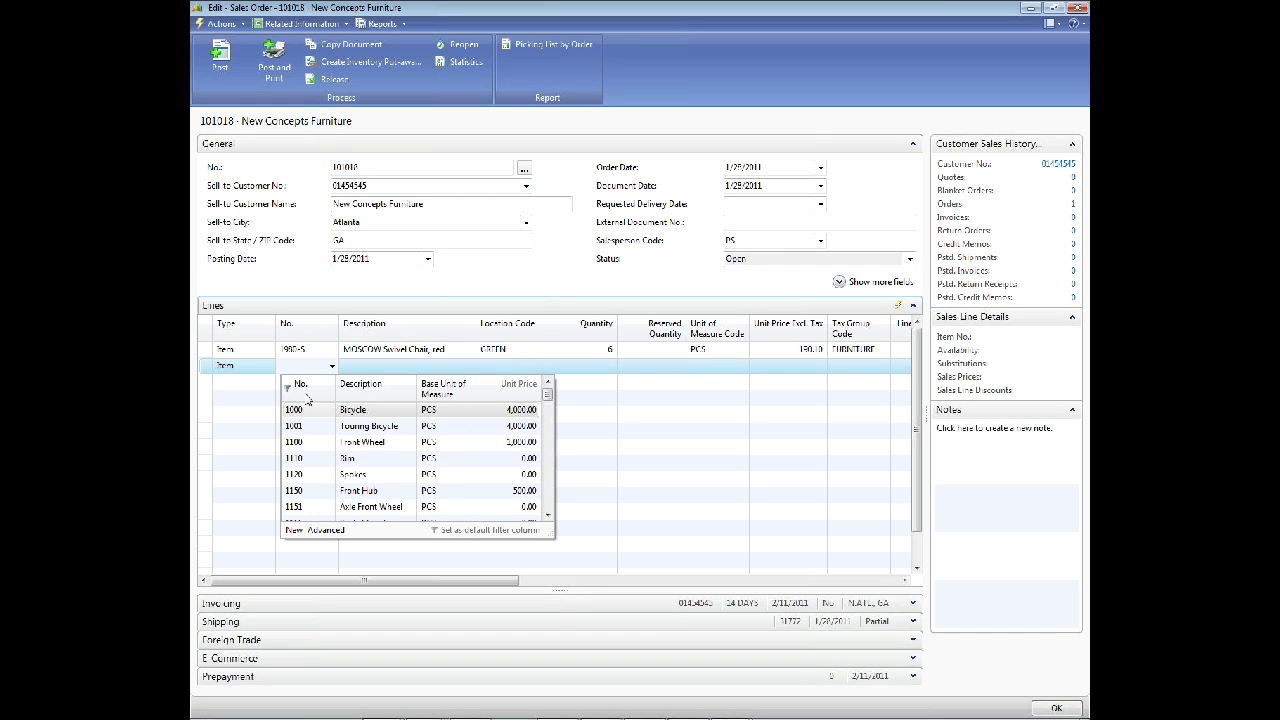
- Try the Description and Base Unit of Measure filter columns, then make Description the default
left_click(312, 430)
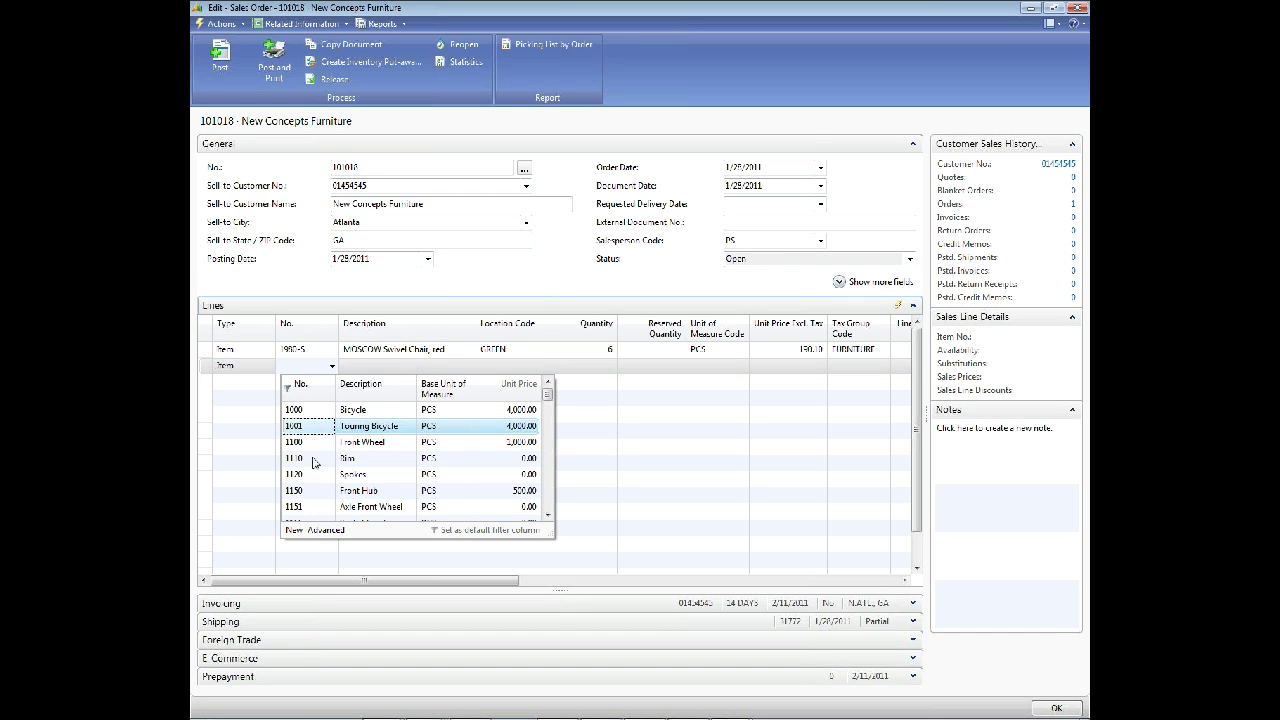
left_click(390, 396)
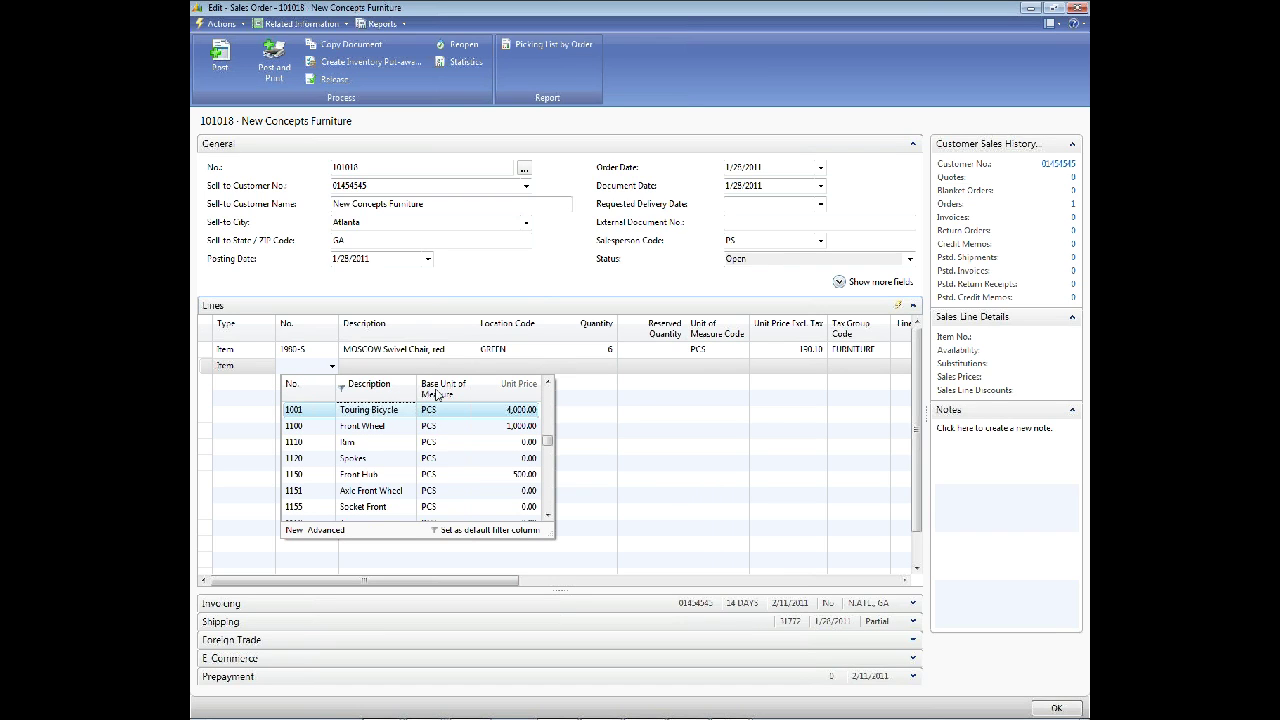
left_click(447, 395)
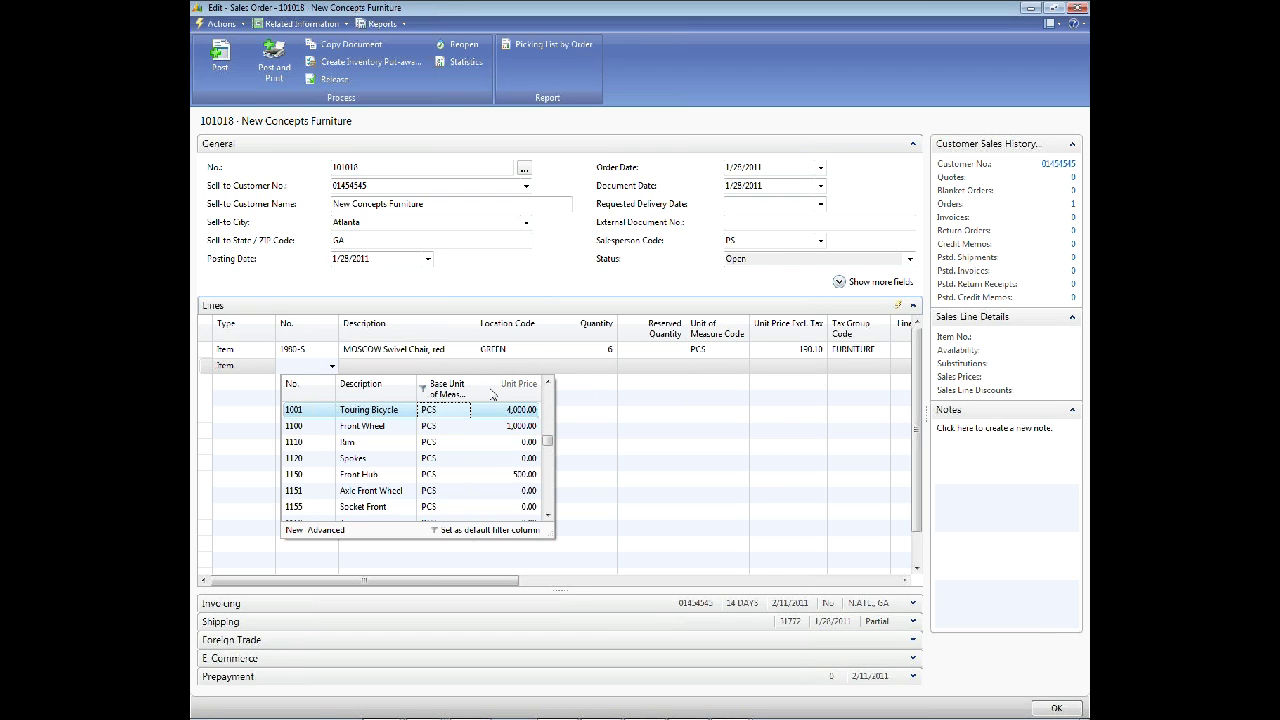
left_click(390, 395)
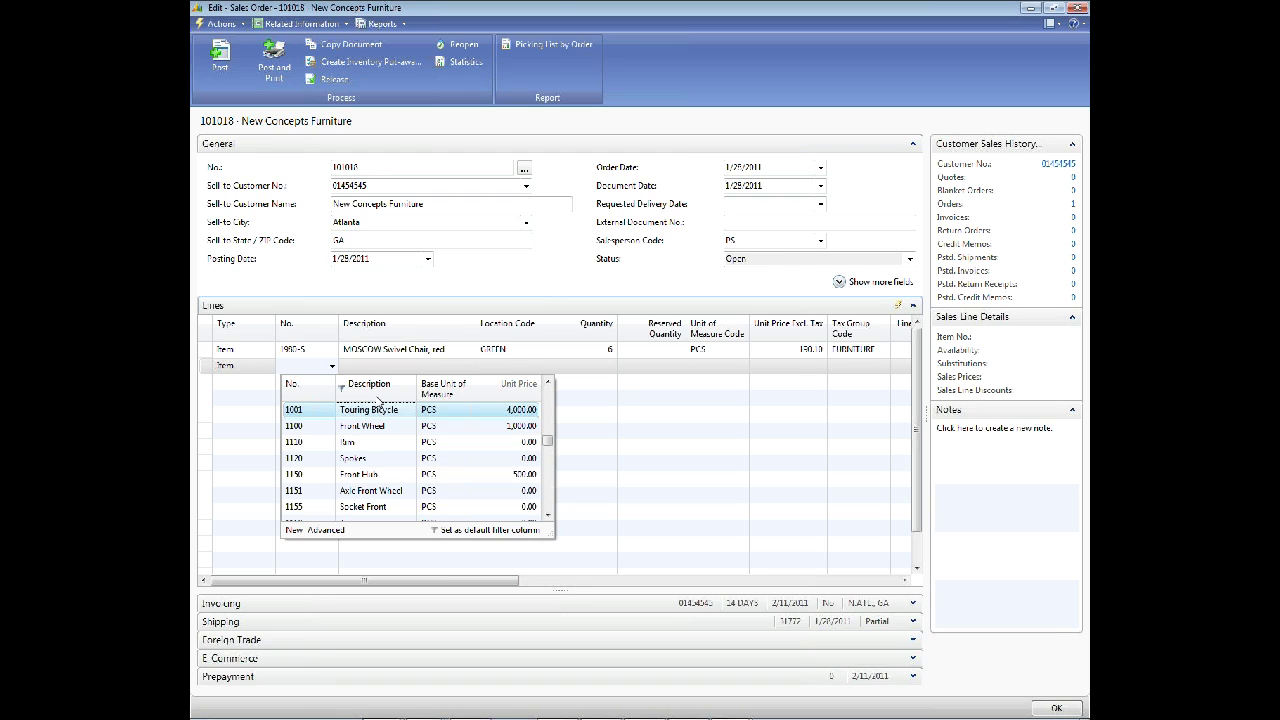
left_click(485, 530)
- Pick item 1160 Tire for the second line from the Select - Item List
left_click(330, 531)
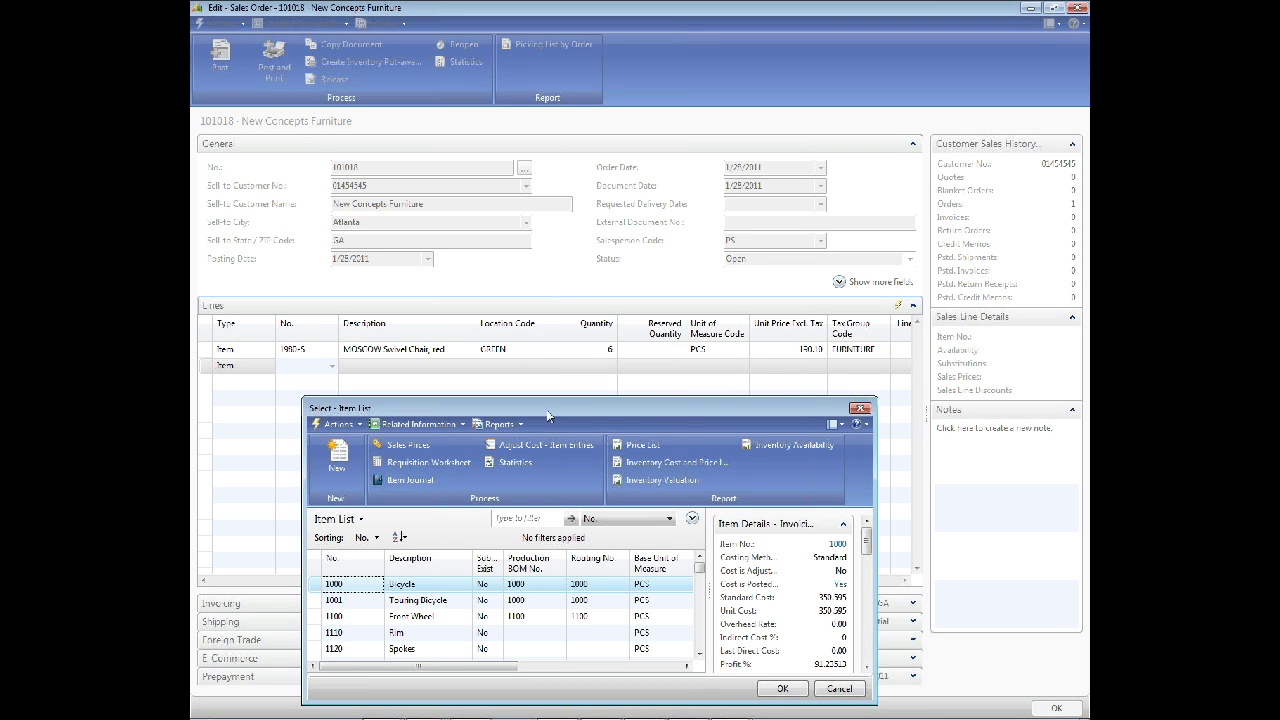
left_click_drag(548, 416, 510, 136)
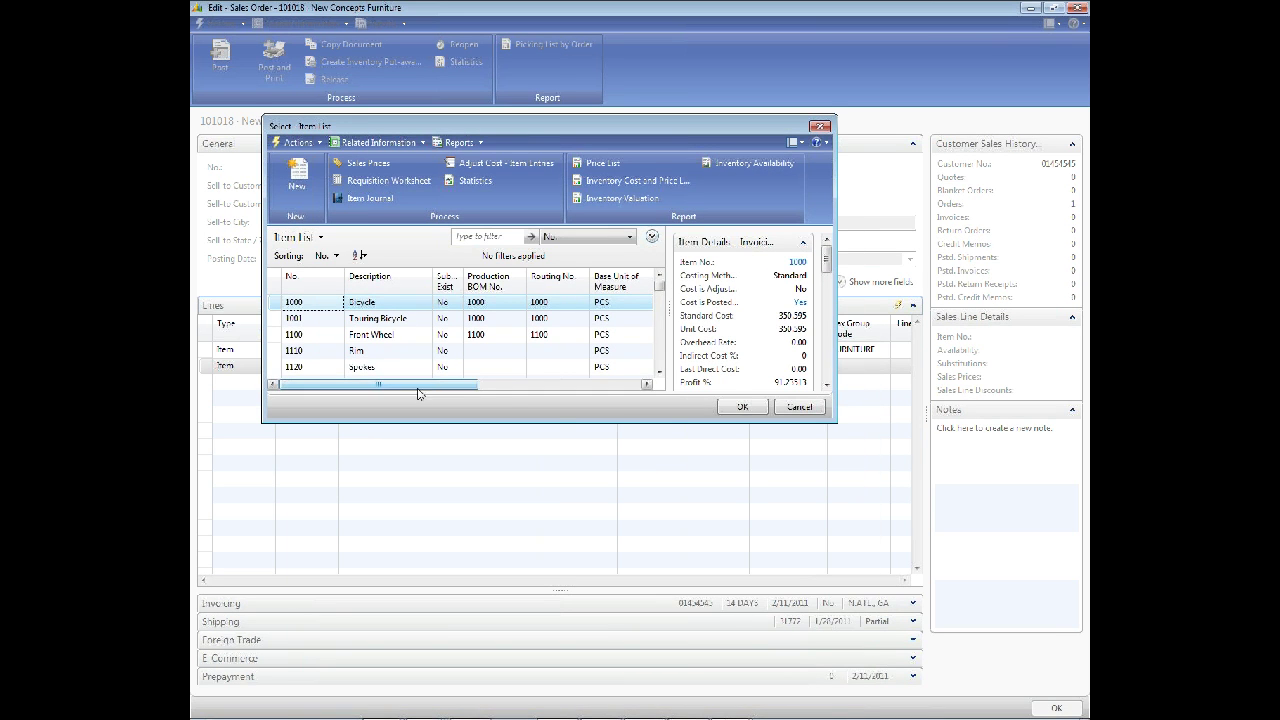
left_click(659, 371)
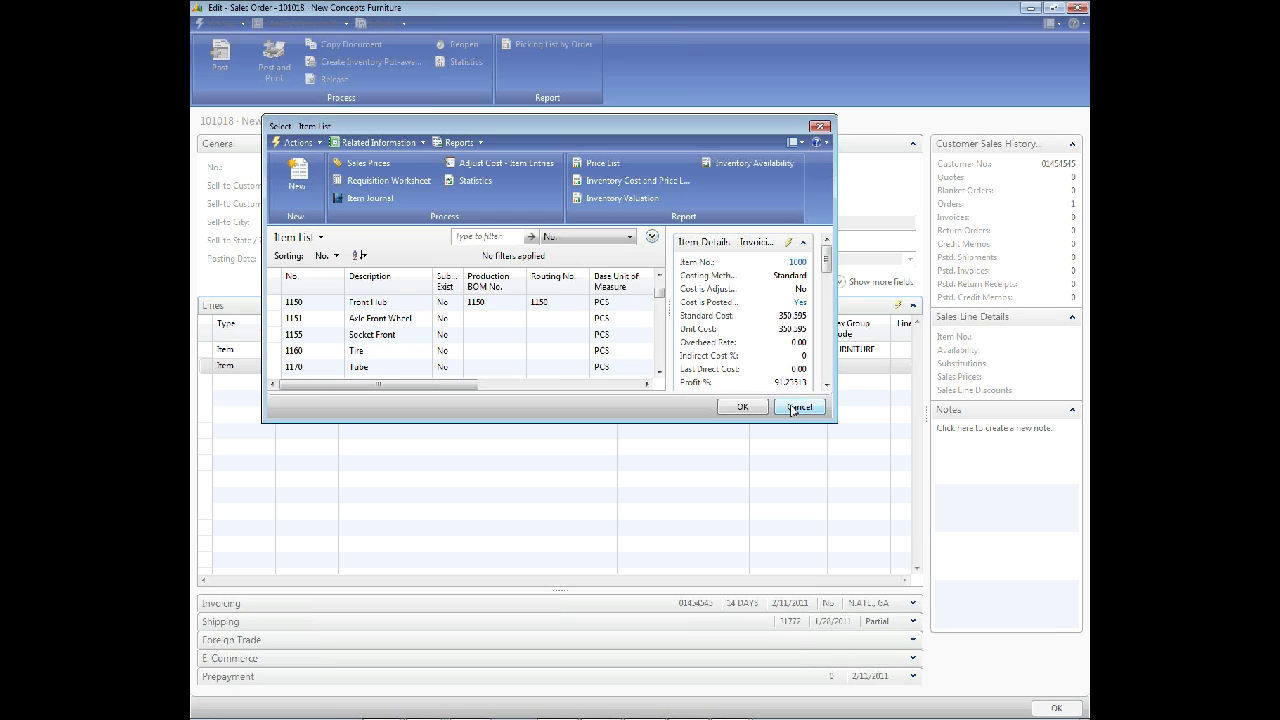
left_click(360, 353)
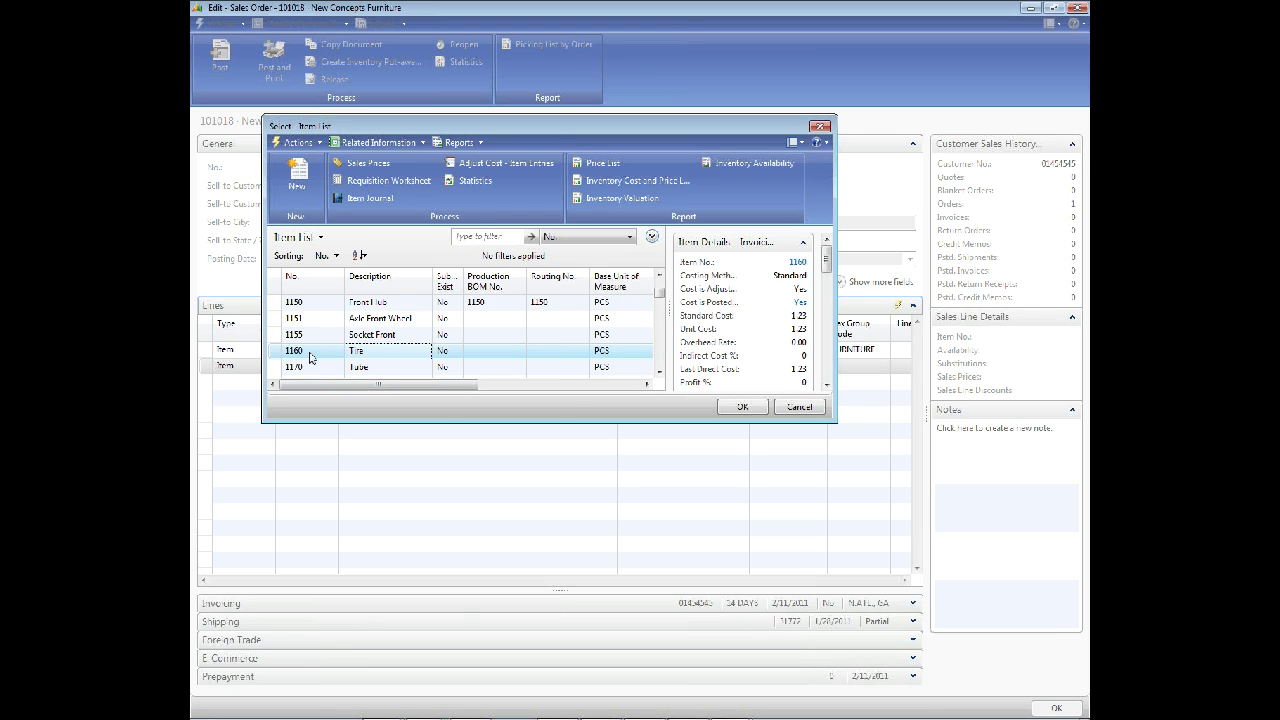
left_click(312, 358)
left_click(743, 407)
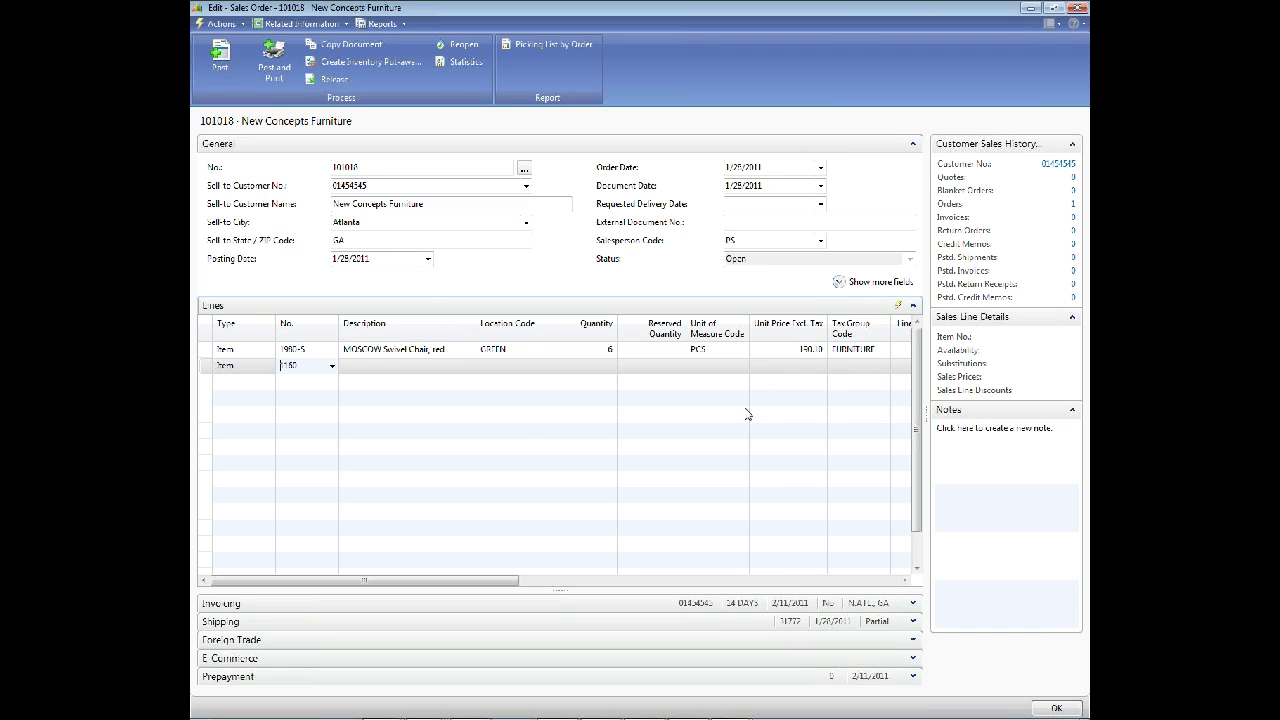
- Replace the line's item with 1150 Front Hub from the full item list
left_click(332, 366)
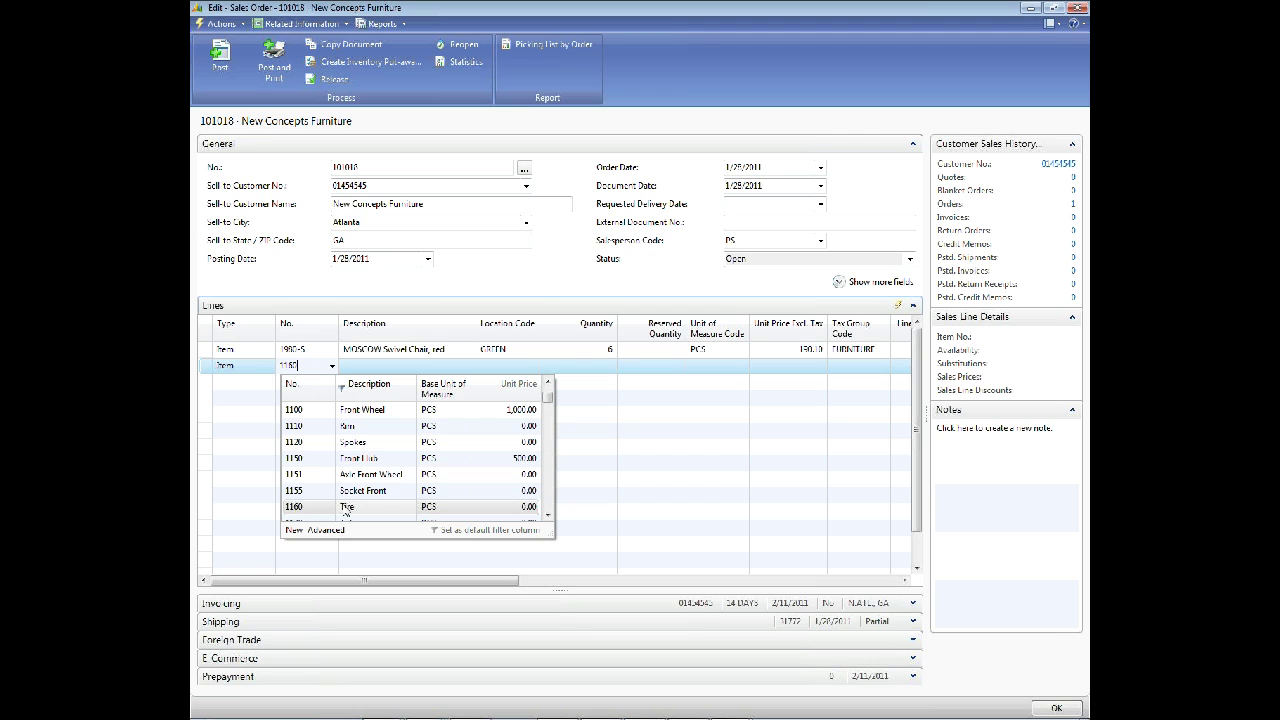
left_click(330, 531)
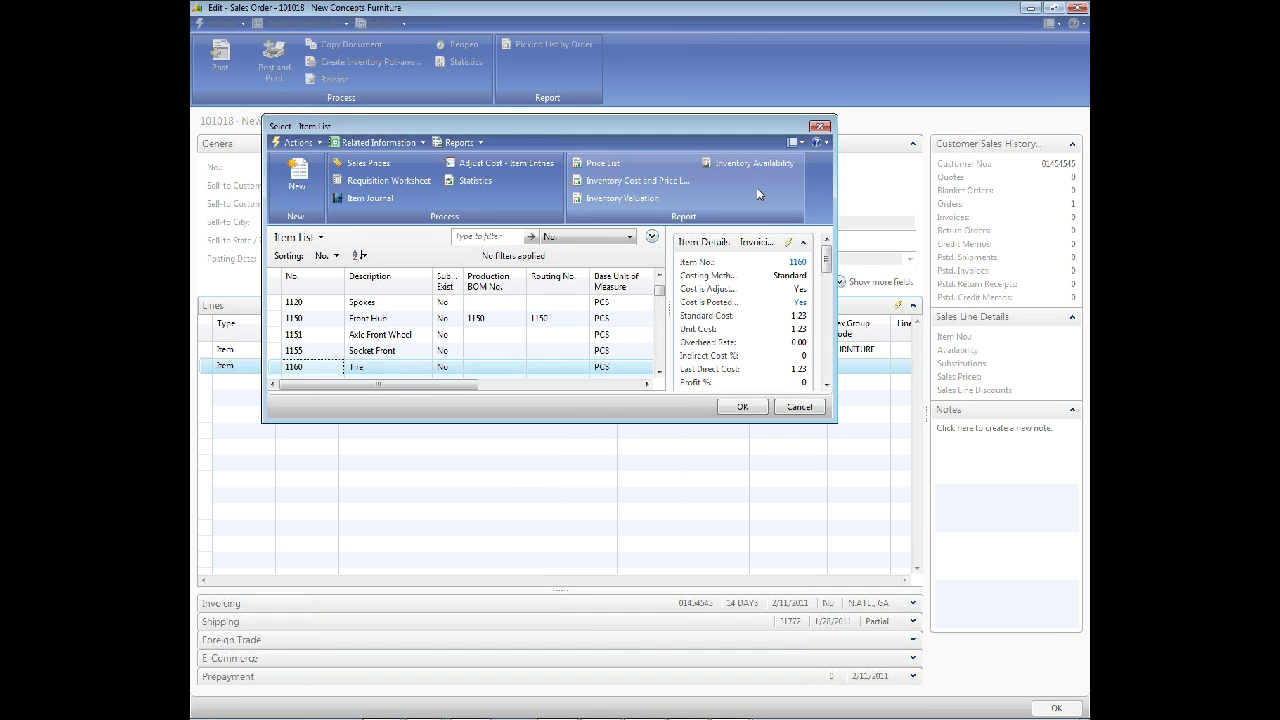
left_click(291, 322)
left_click(742, 406)
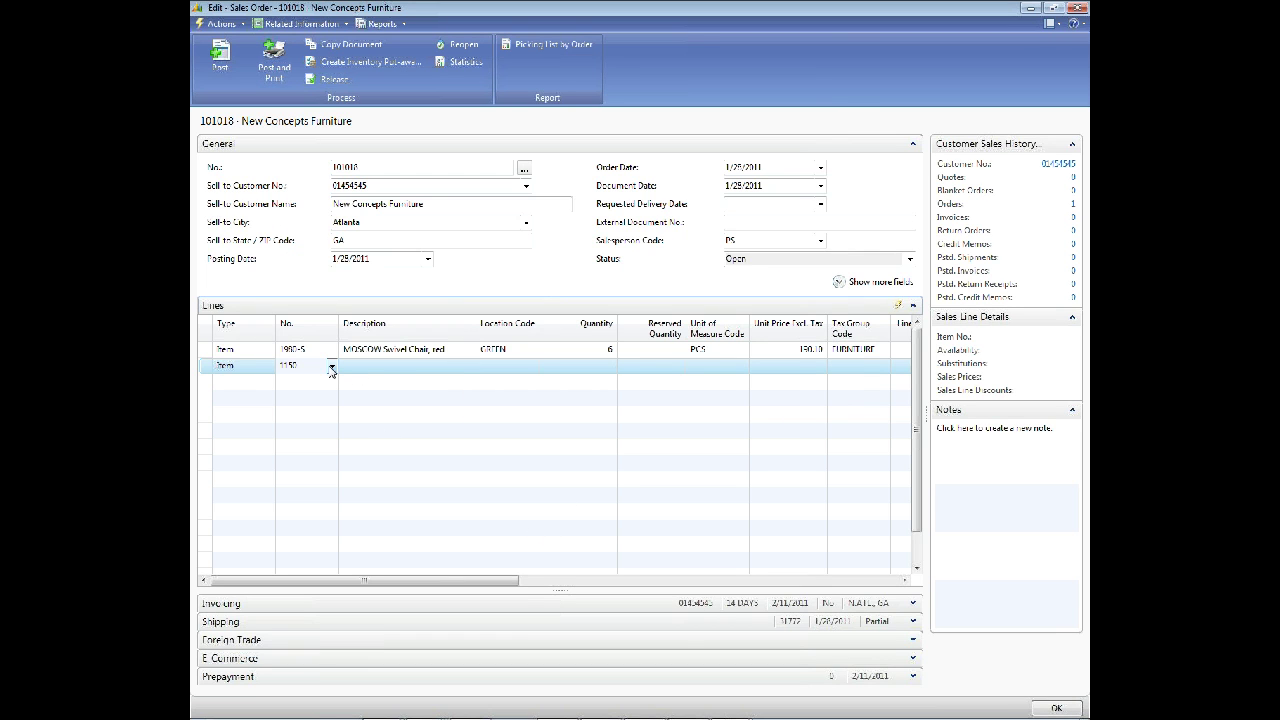
- Start a new item card from the lookup and close it without saving
left_click(331, 368)
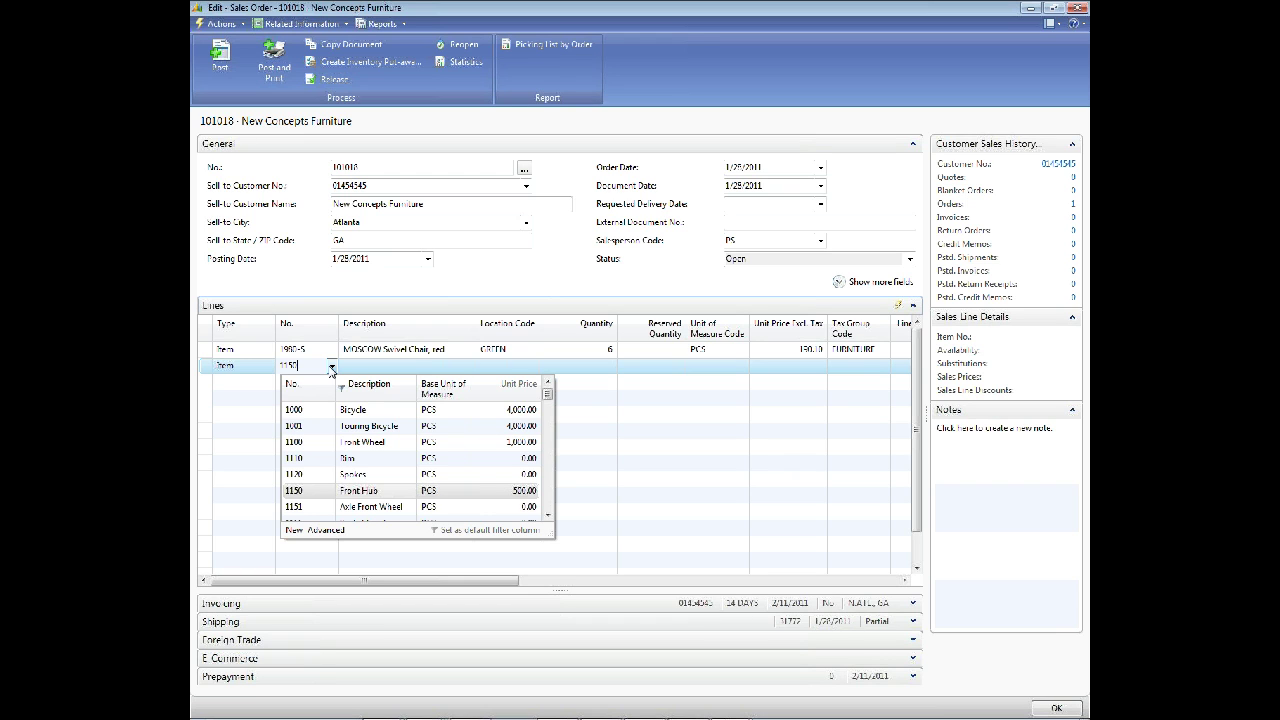
left_click(294, 530)
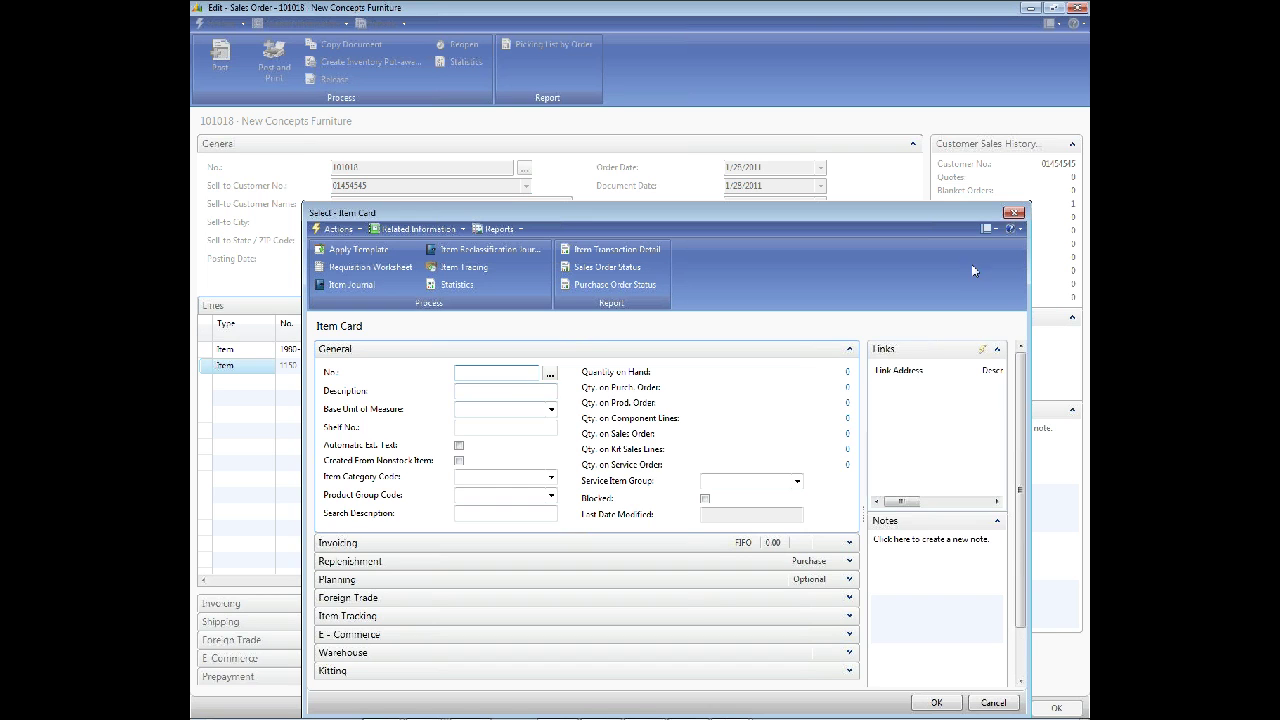
left_click(1014, 214)
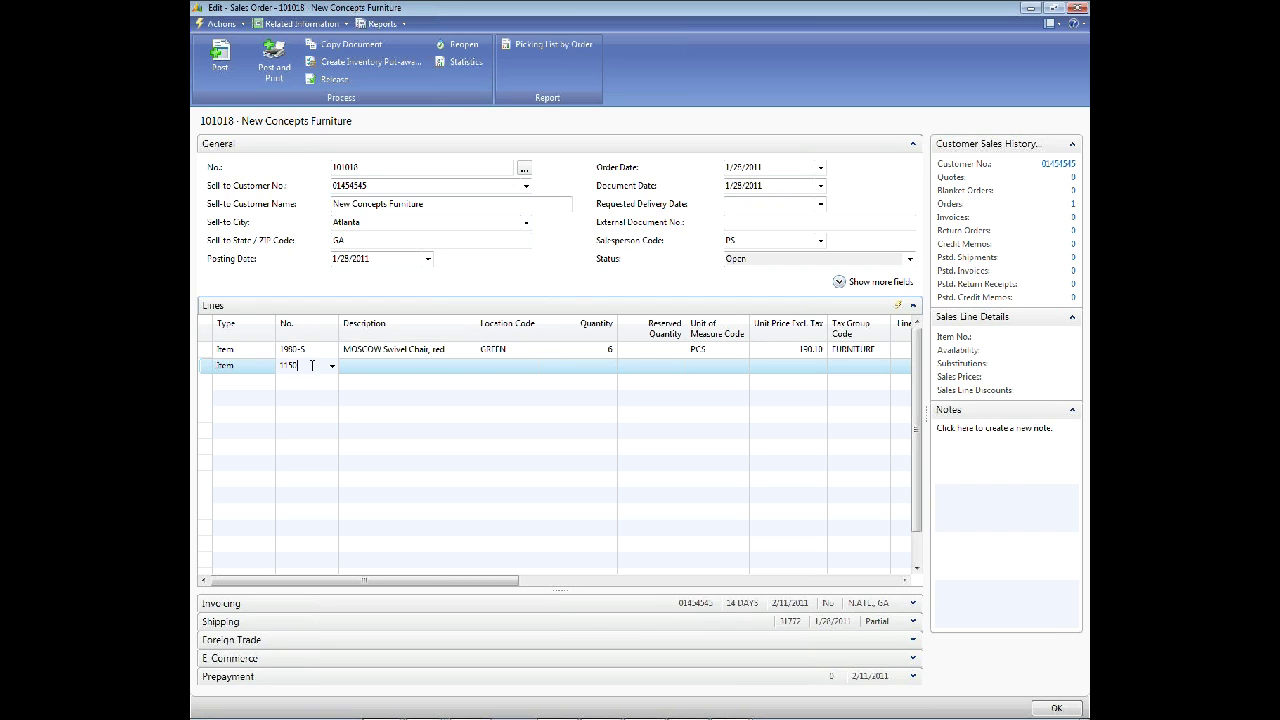
- Enter item 8908-W, Computer - Highline Package at 175.00, as the second line on order 101018, then begin a third line
key("shift+Home")
left_click(331, 367)
left_click(332, 367)
type("com")
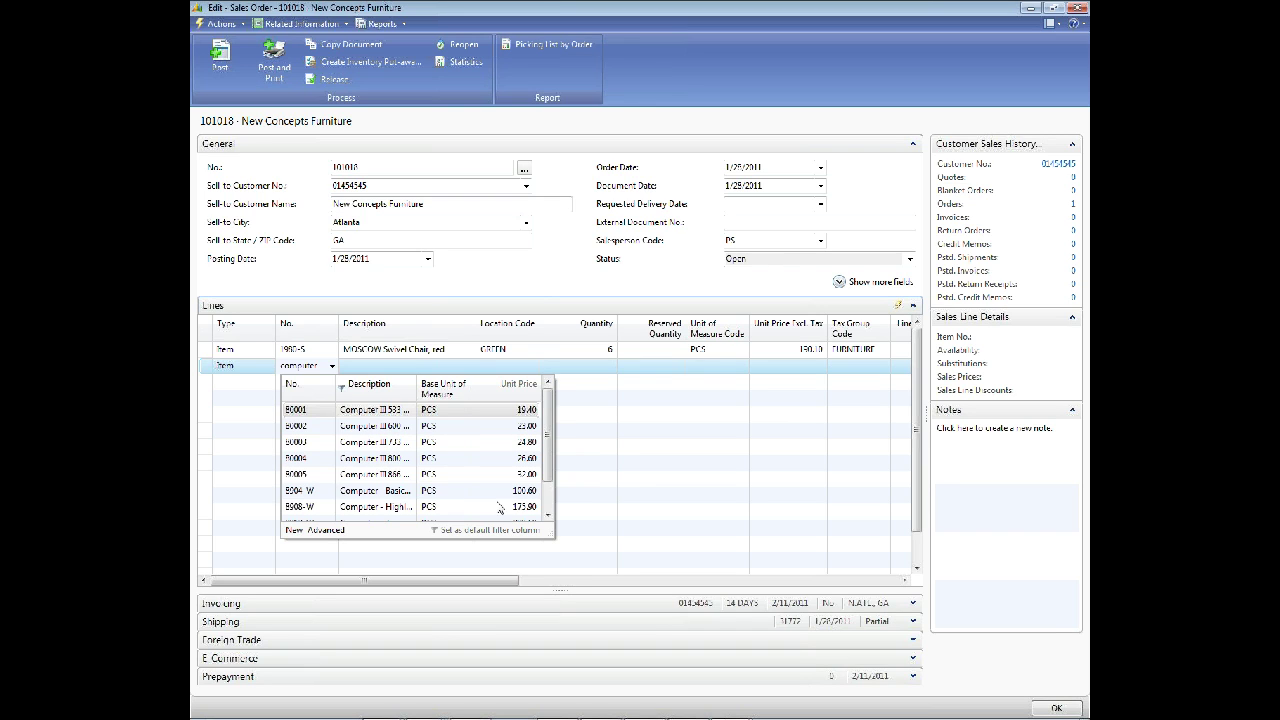
left_click(549, 507)
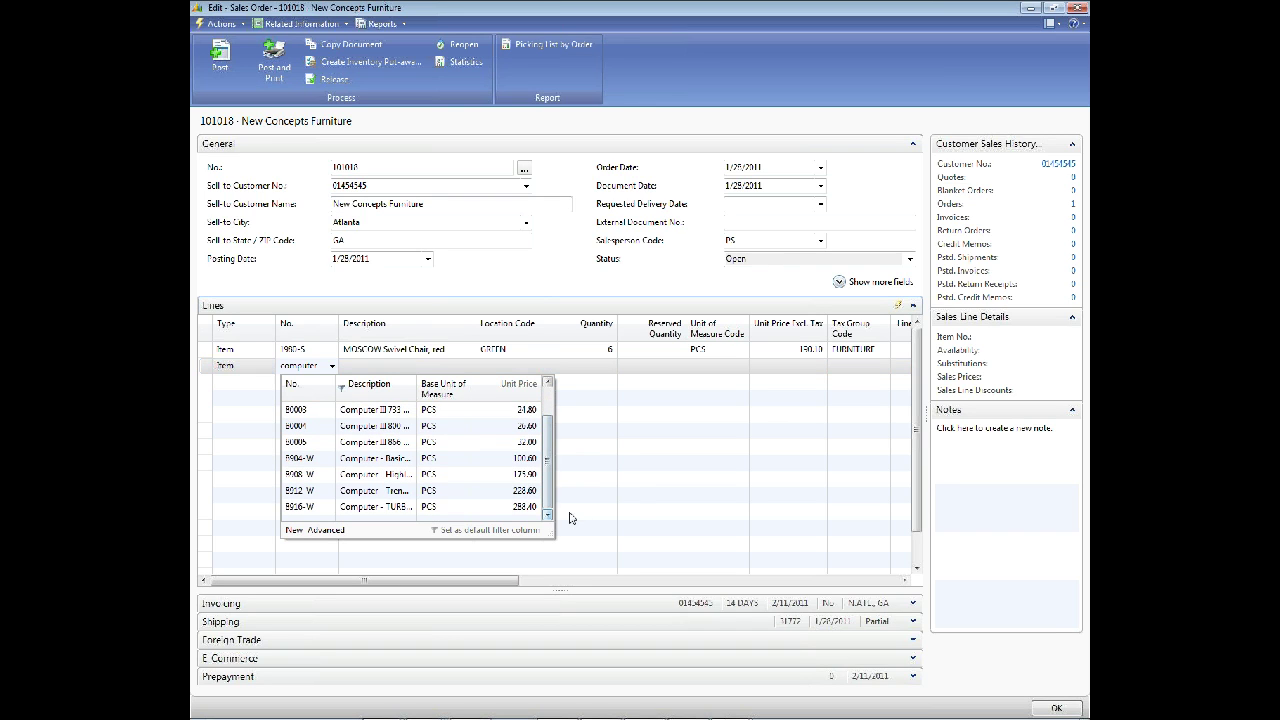
left_click(376, 474)
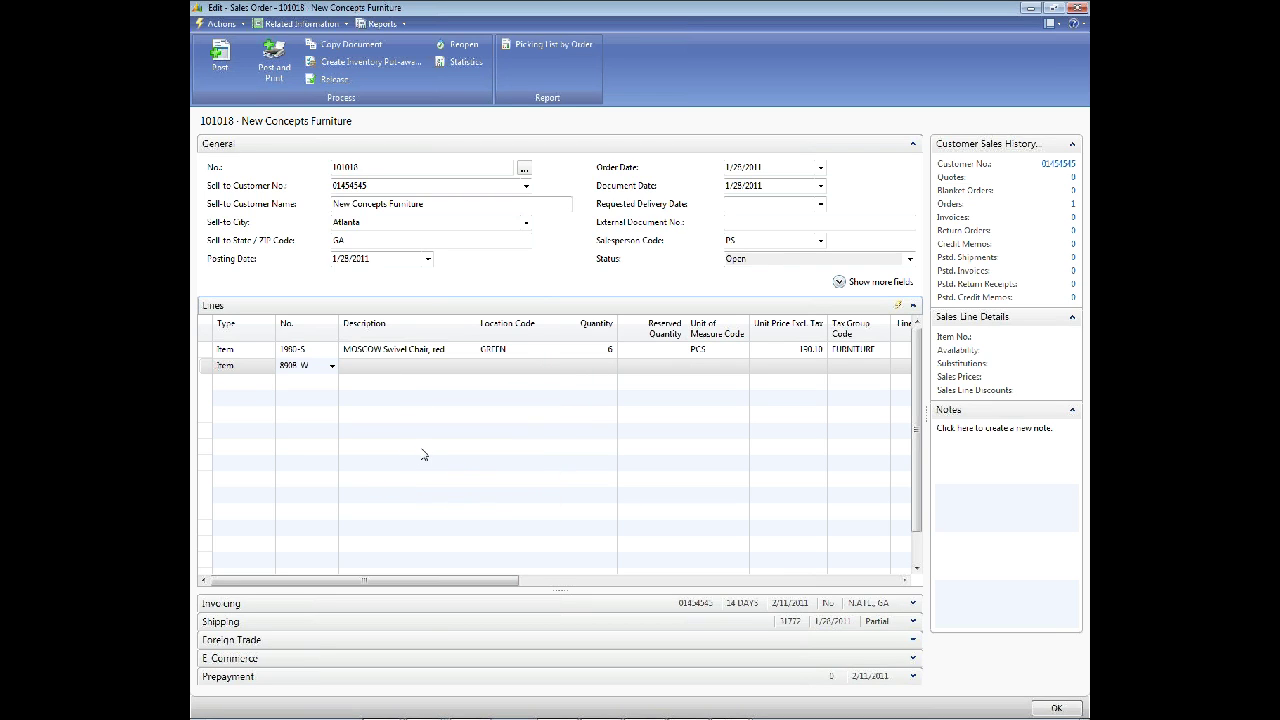
key("Tab")
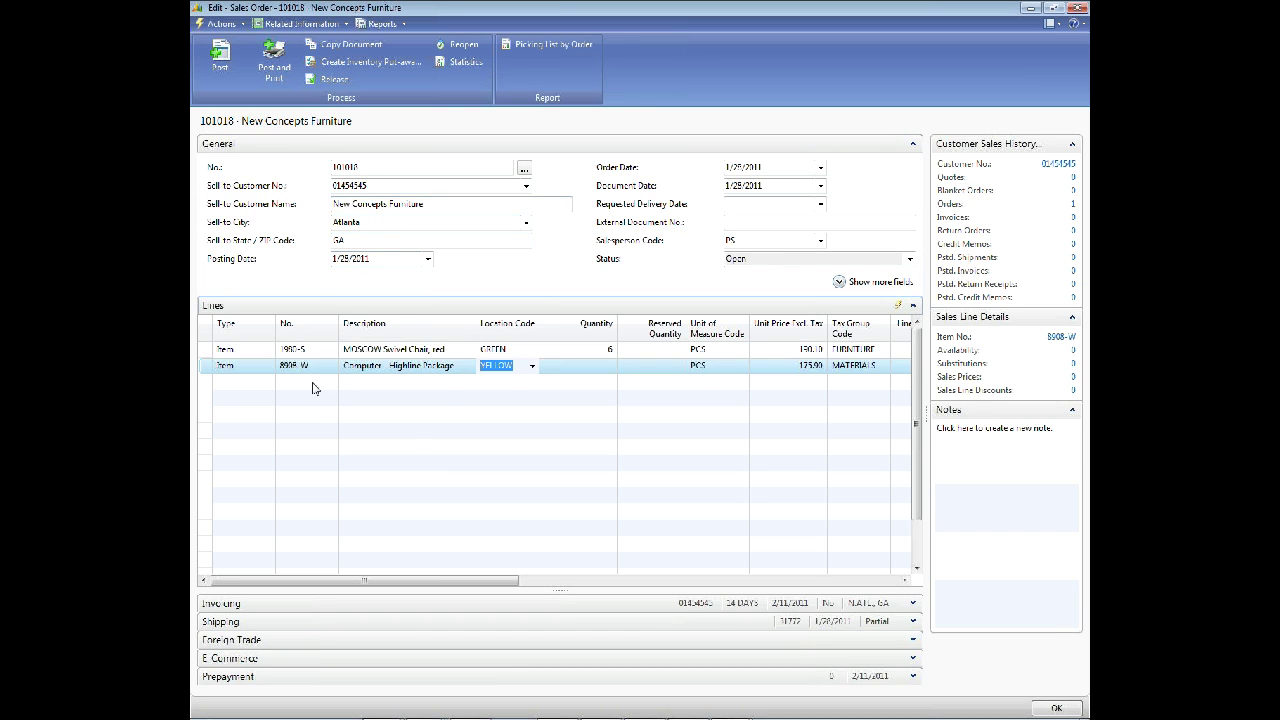
left_click(316, 384)
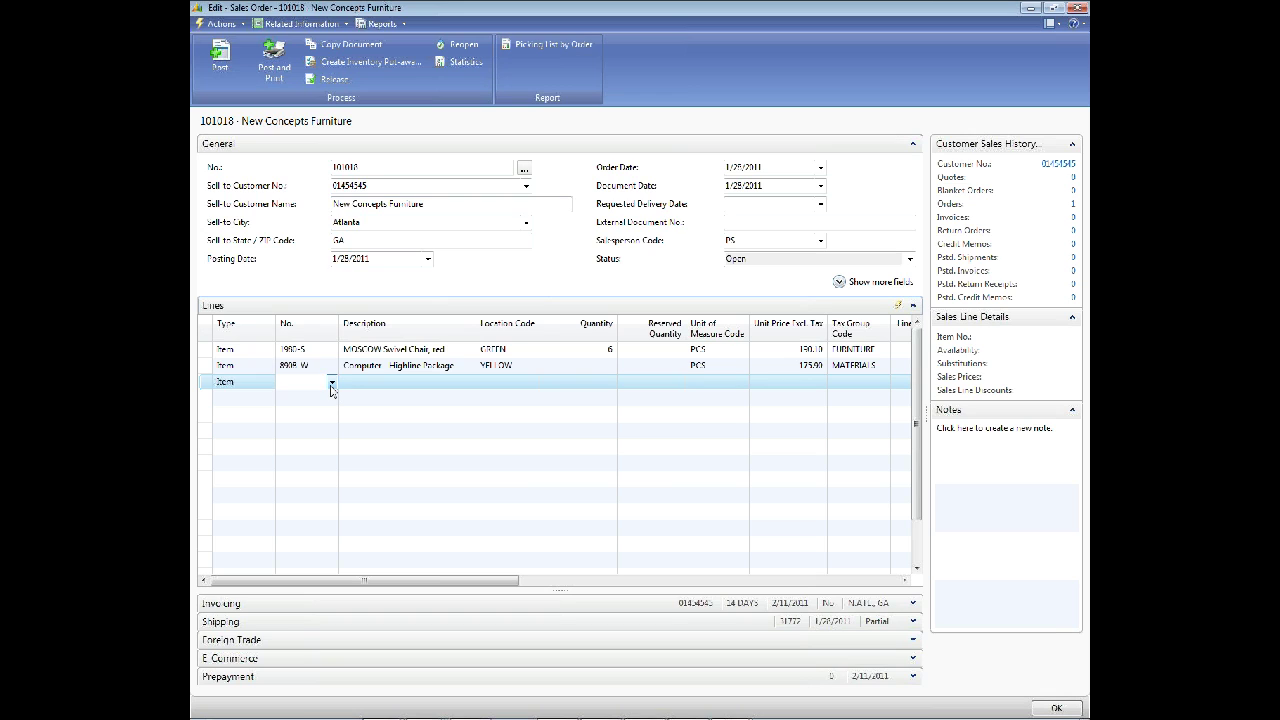
left_click(332, 384)
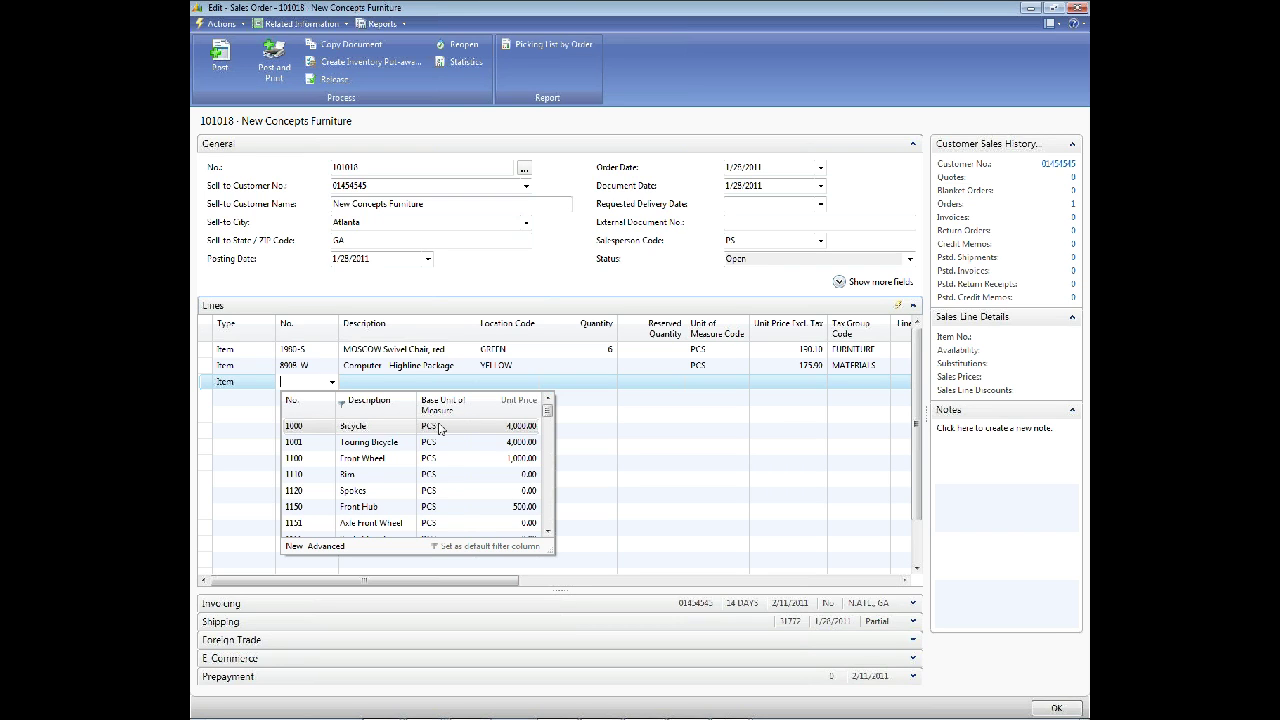
left_click(320, 427)
left_click(358, 422)
left_click(428, 418)
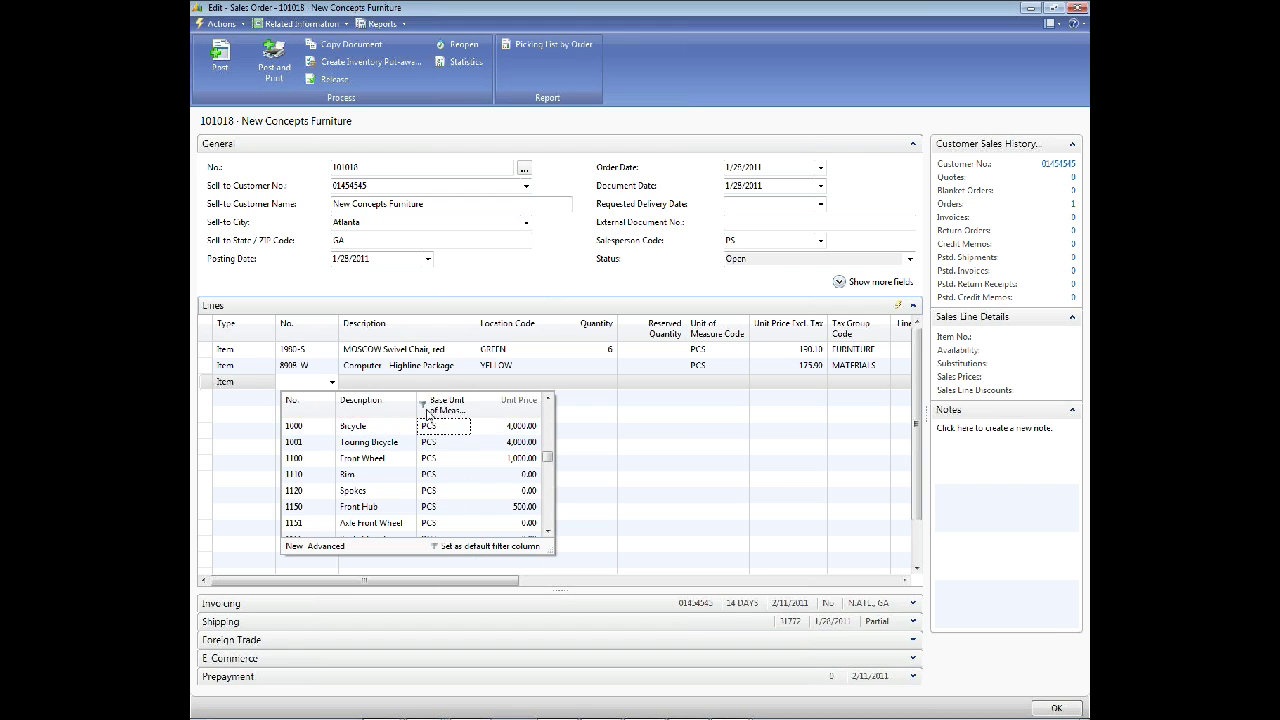
left_click_drag(549, 458, 550, 522)
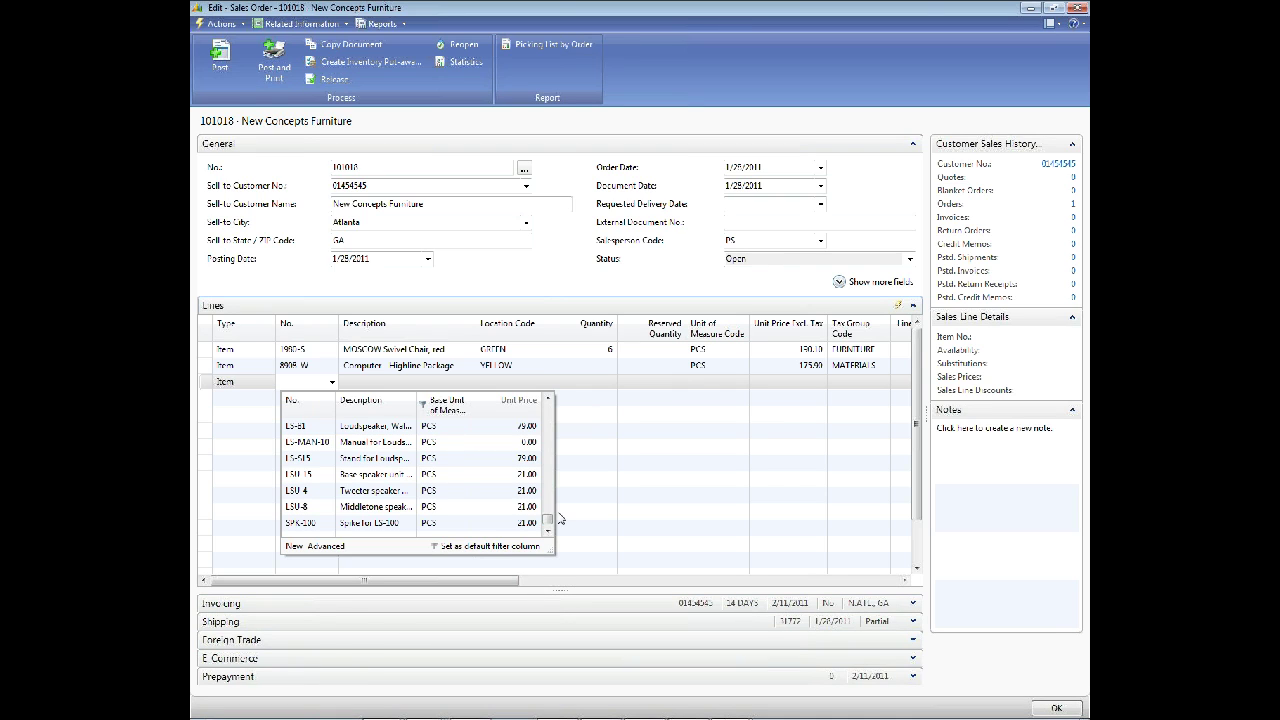
left_click(323, 381)
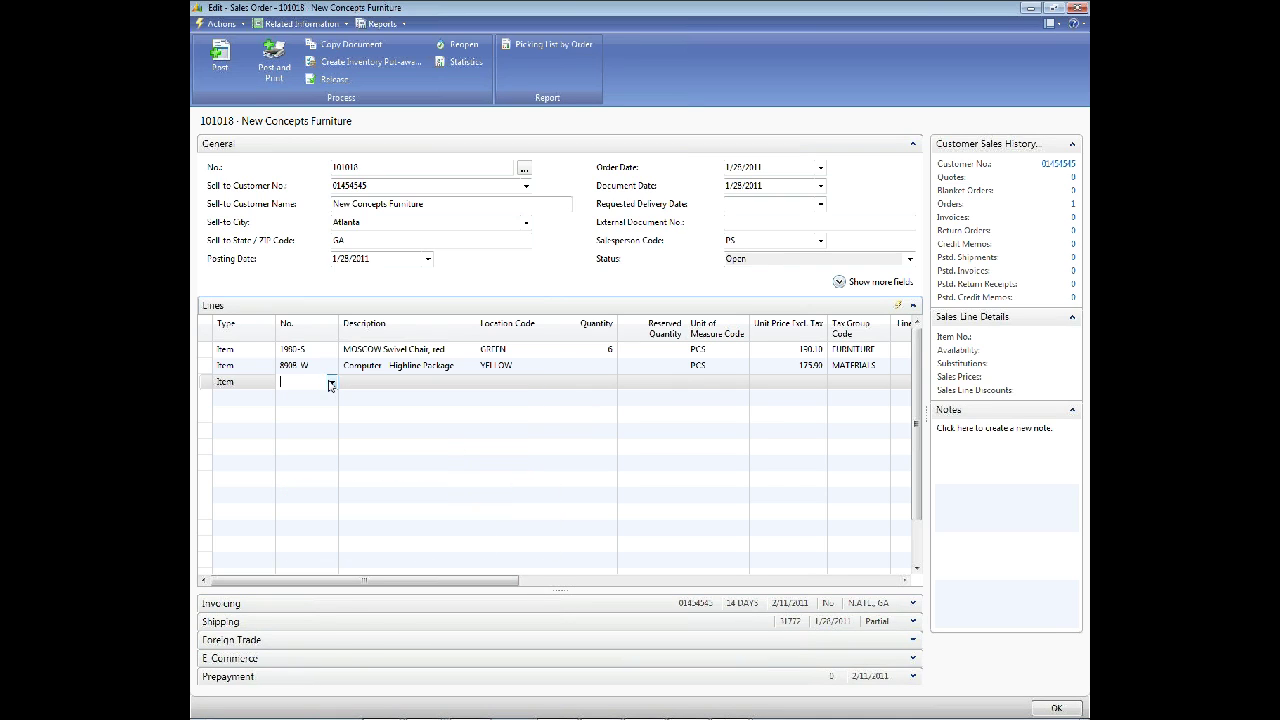
left_click(897, 308)
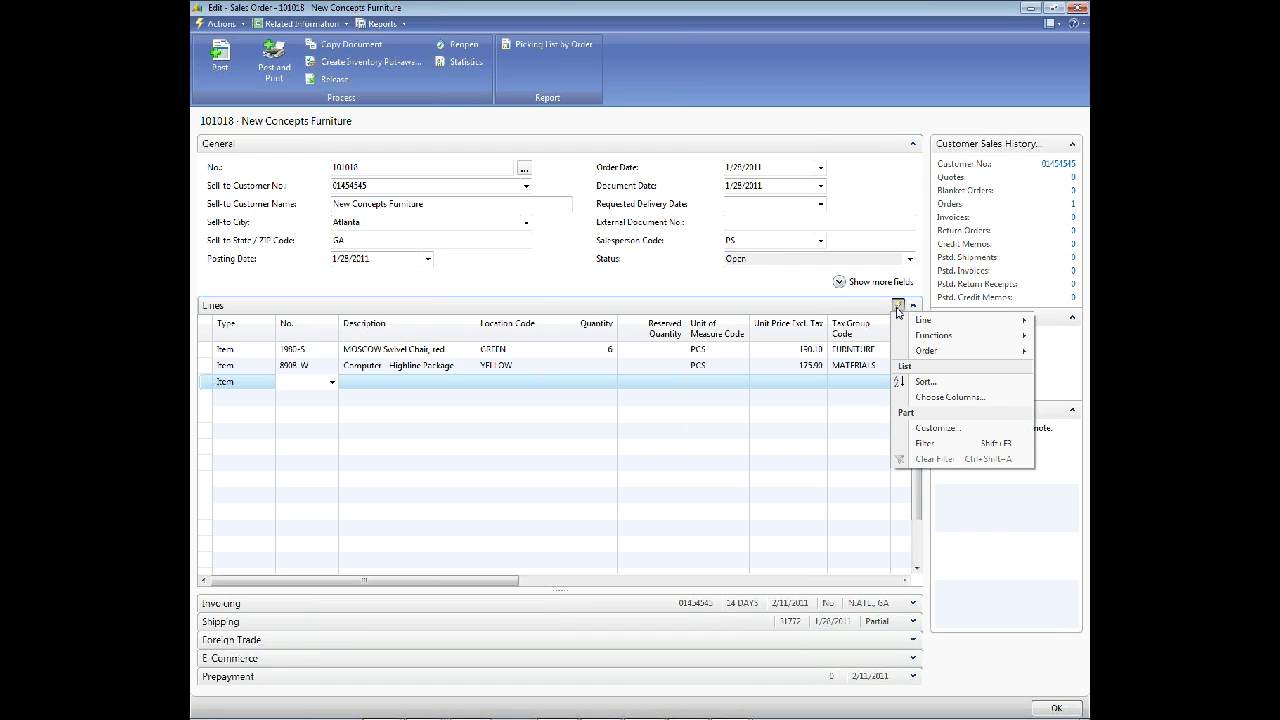
left_click(938, 387)
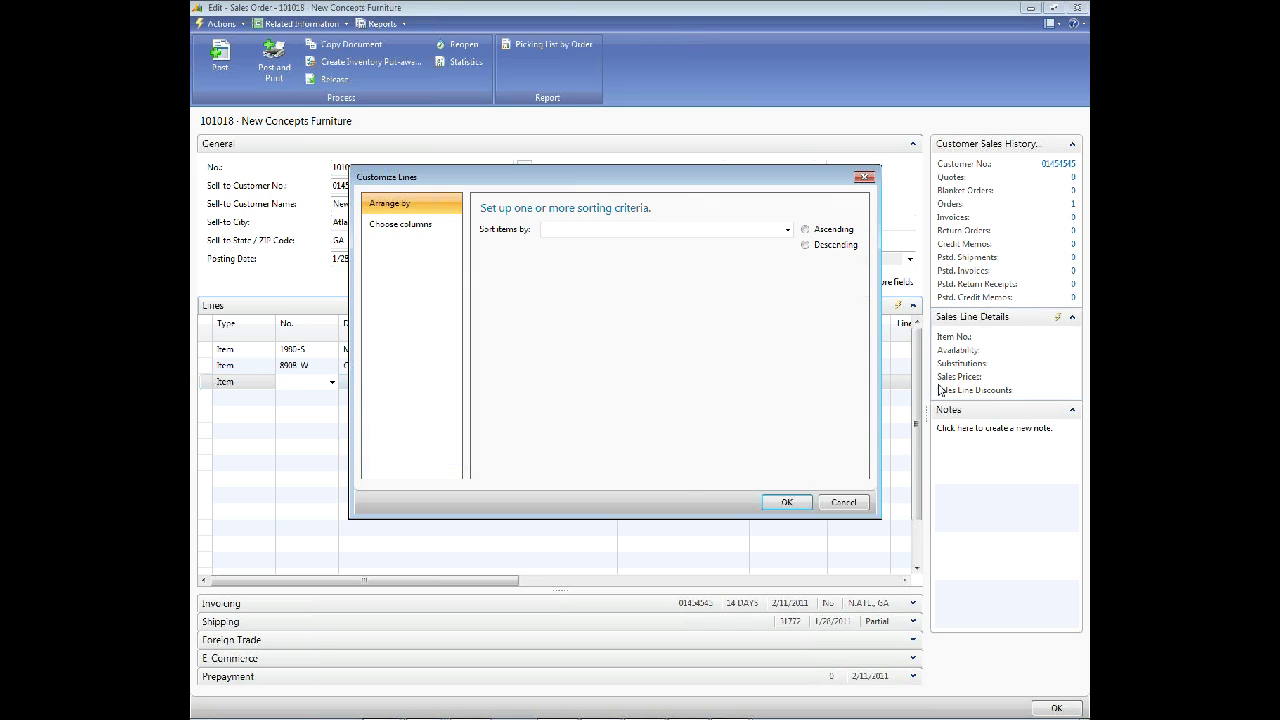
left_click_drag(688, 177, 729, 136)
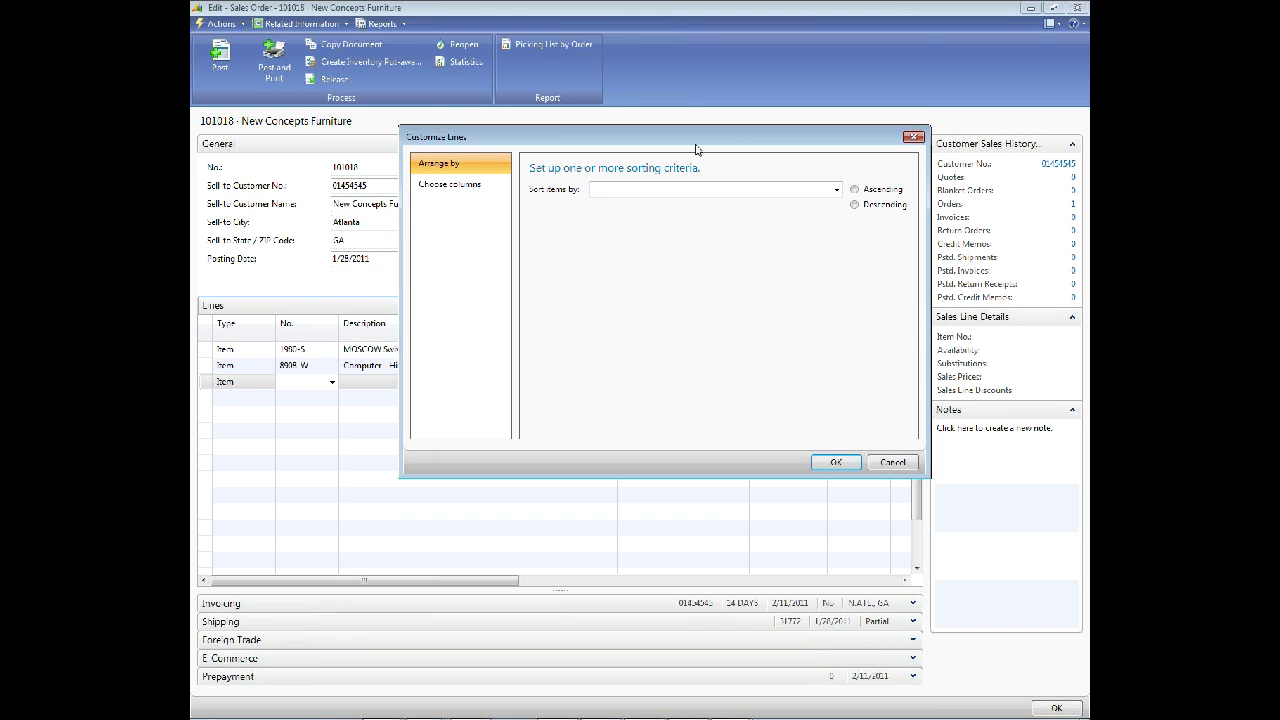
left_click(892, 462)
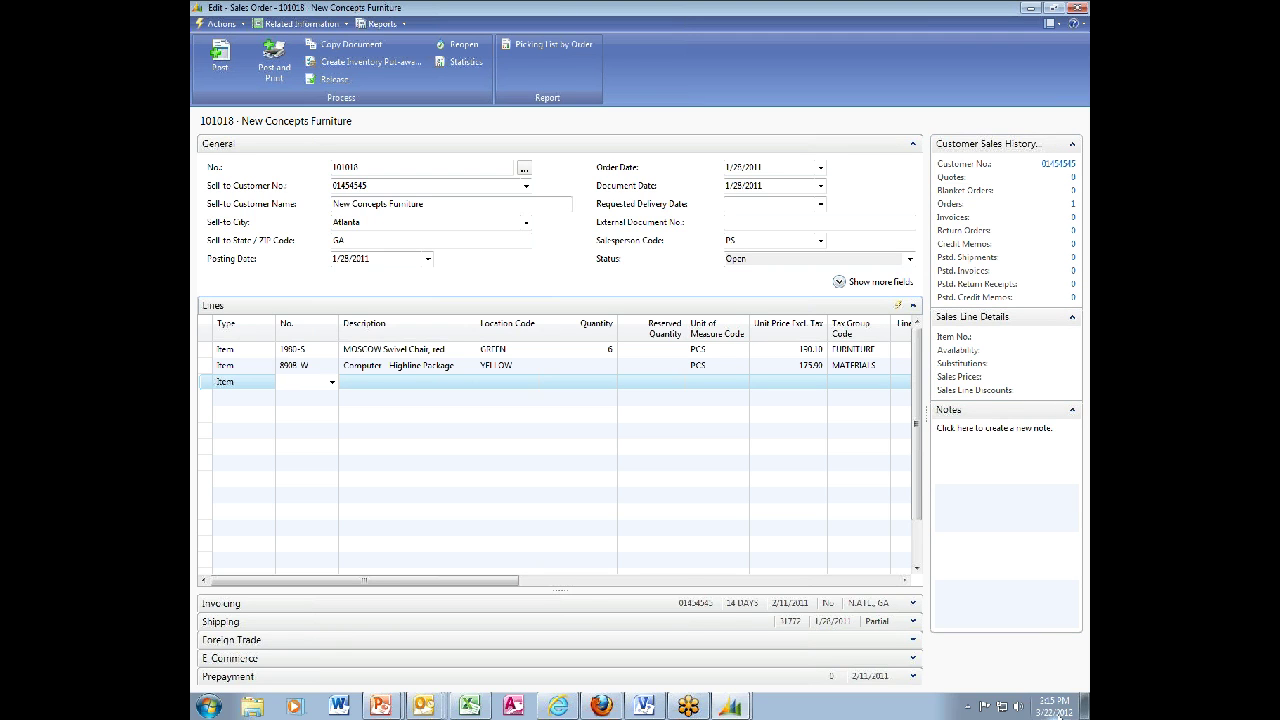
- Close the sales order and open the Items list with its filter pane collapsed
key("Escape")
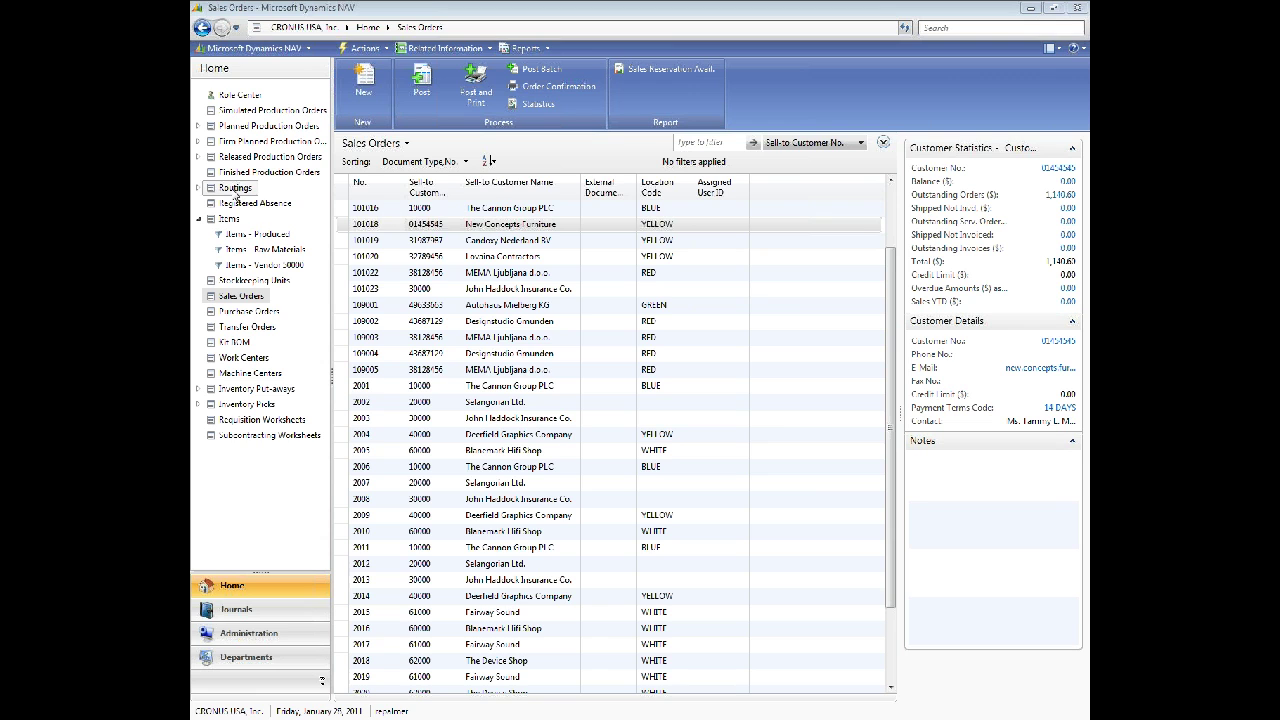
left_click(228, 218)
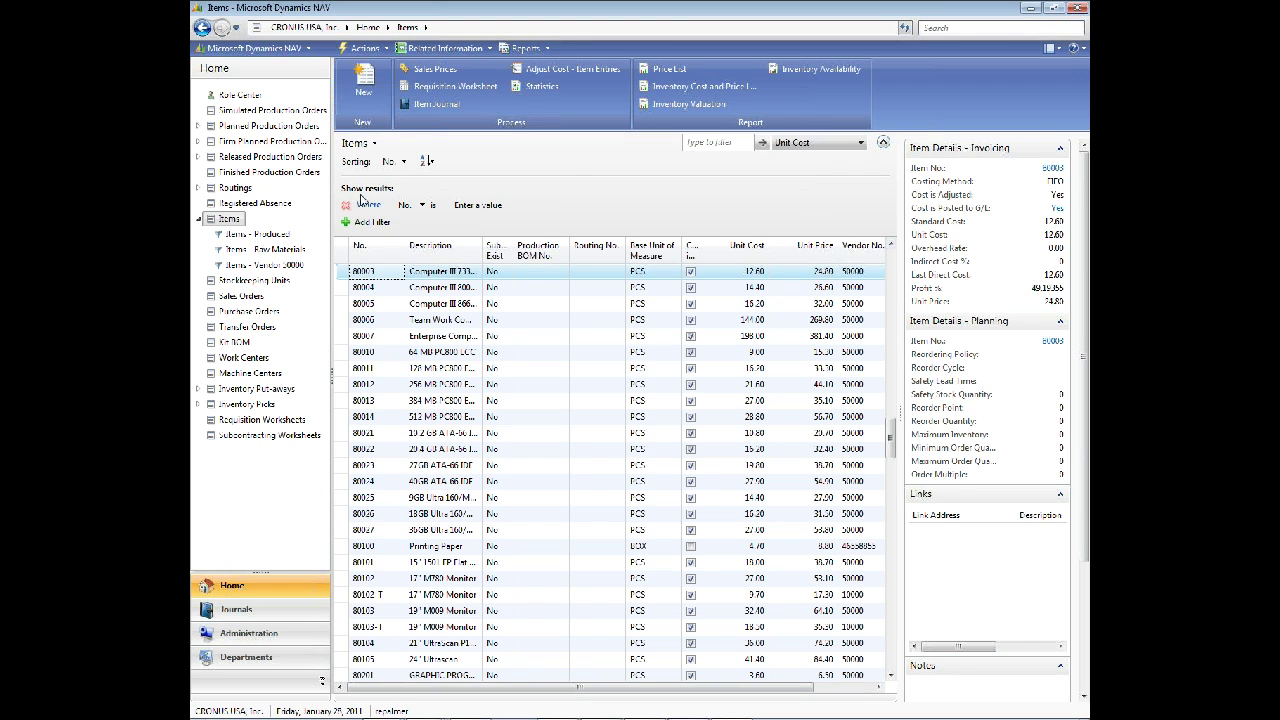
left_click(883, 142)
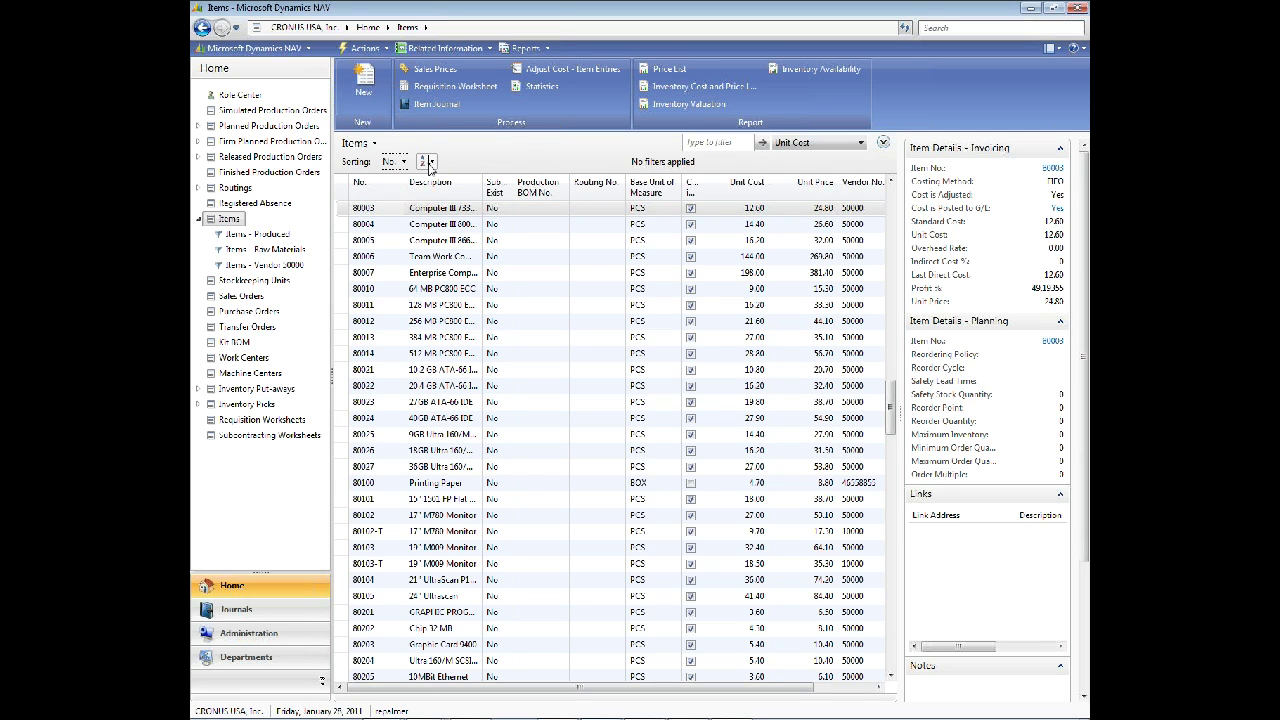
- Choose Shelf No. as the sort field for the Items list
left_click(432, 163)
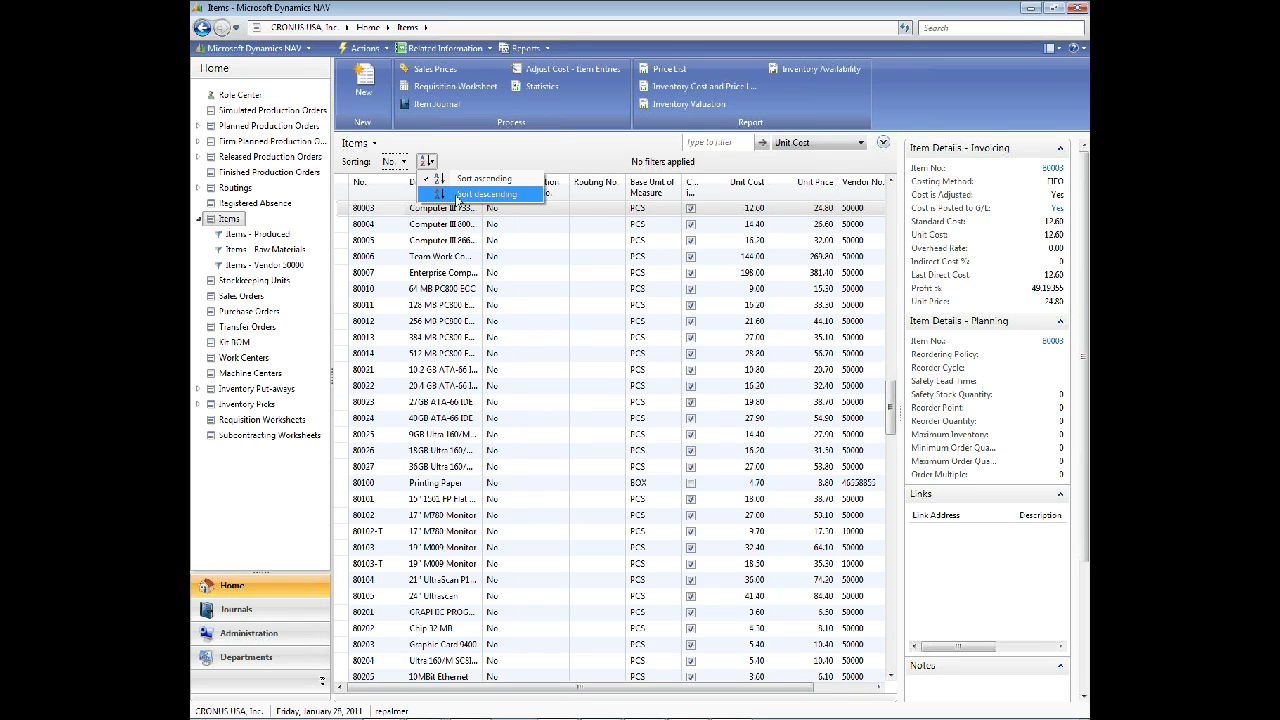
left_click(465, 166)
left_click(398, 162)
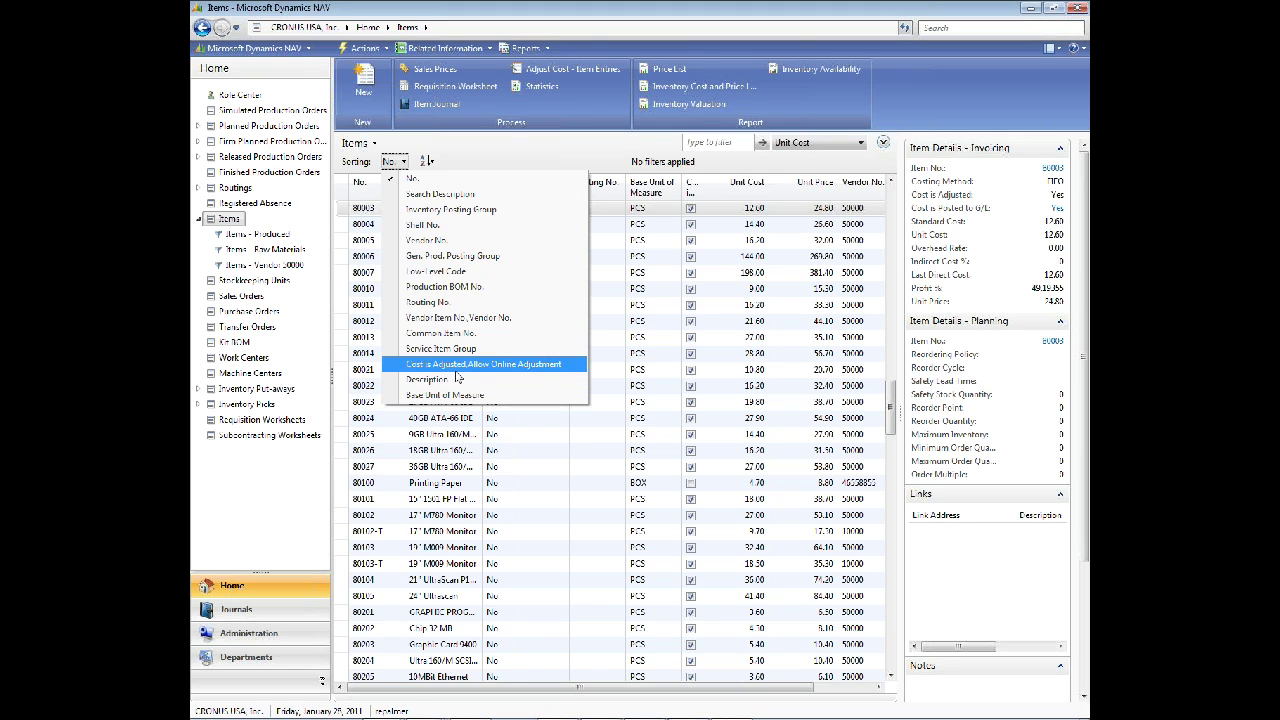
left_click(437, 227)
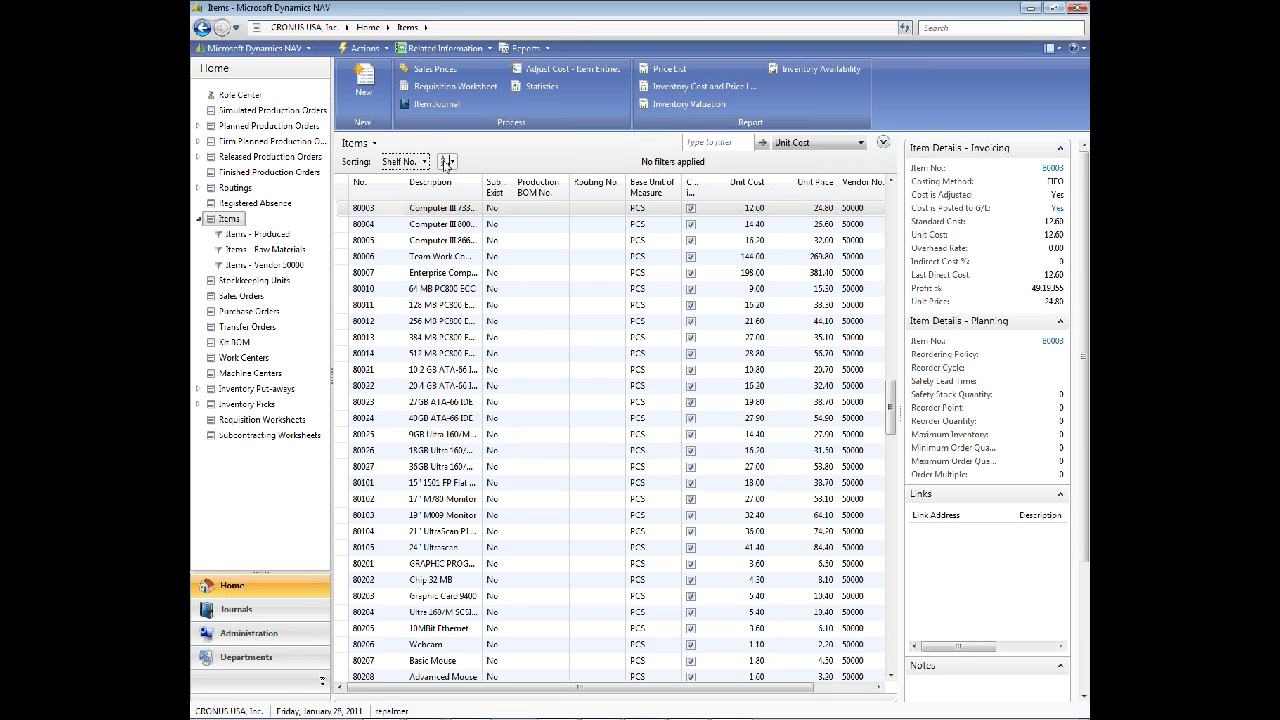
left_click_drag(797, 690, 715, 688)
- Add Shelf No. to the Items list columns, positioned directly after Description
left_click(1055, 9)
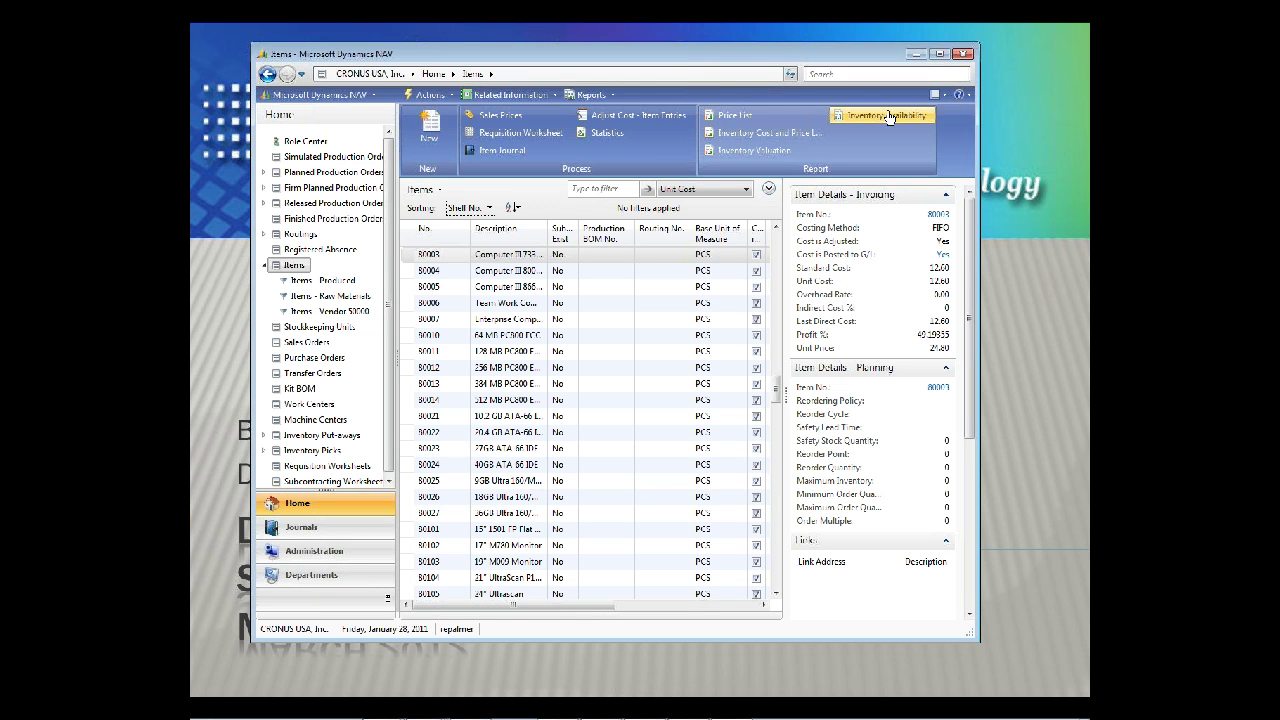
left_click(933, 95)
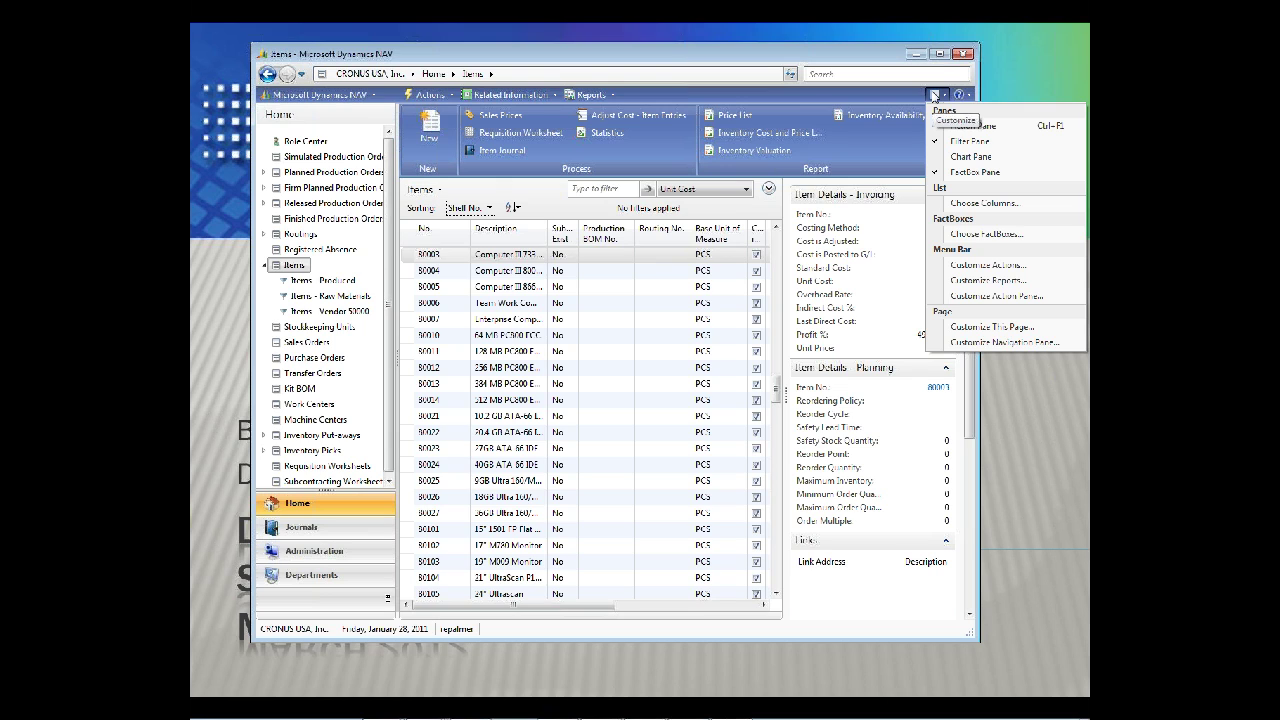
left_click(978, 207)
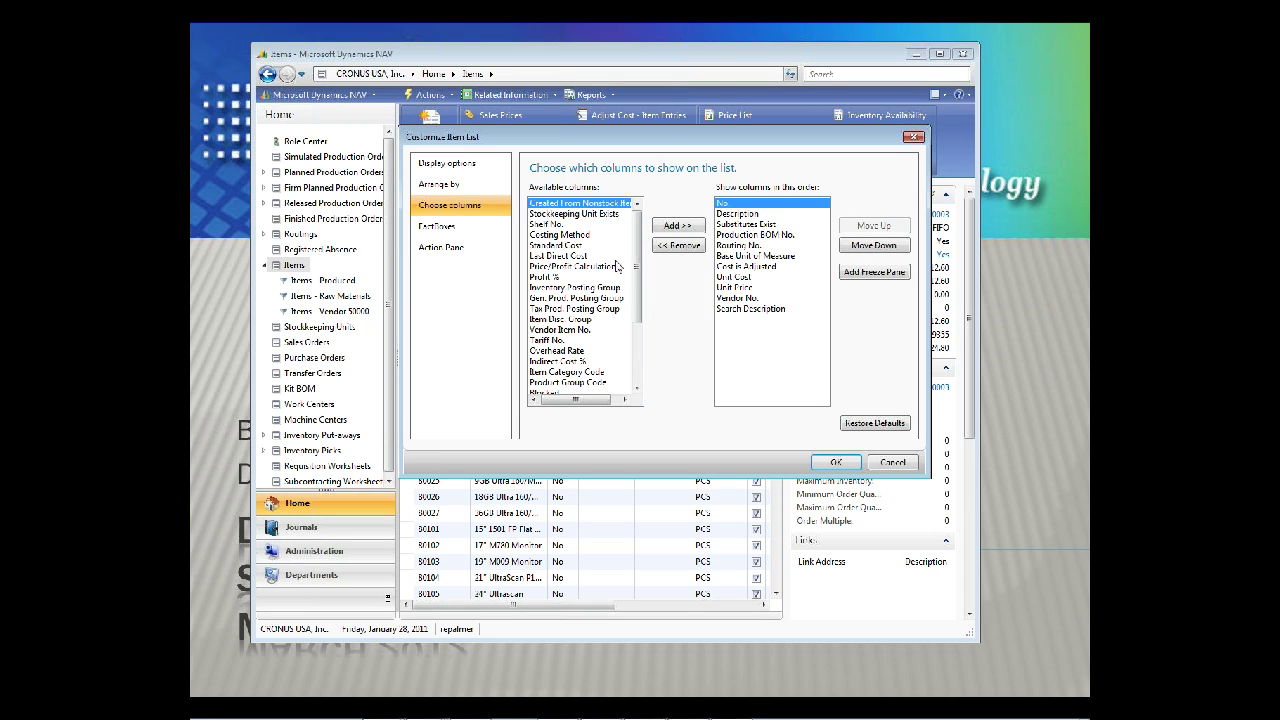
left_click(548, 226)
left_click(674, 226)
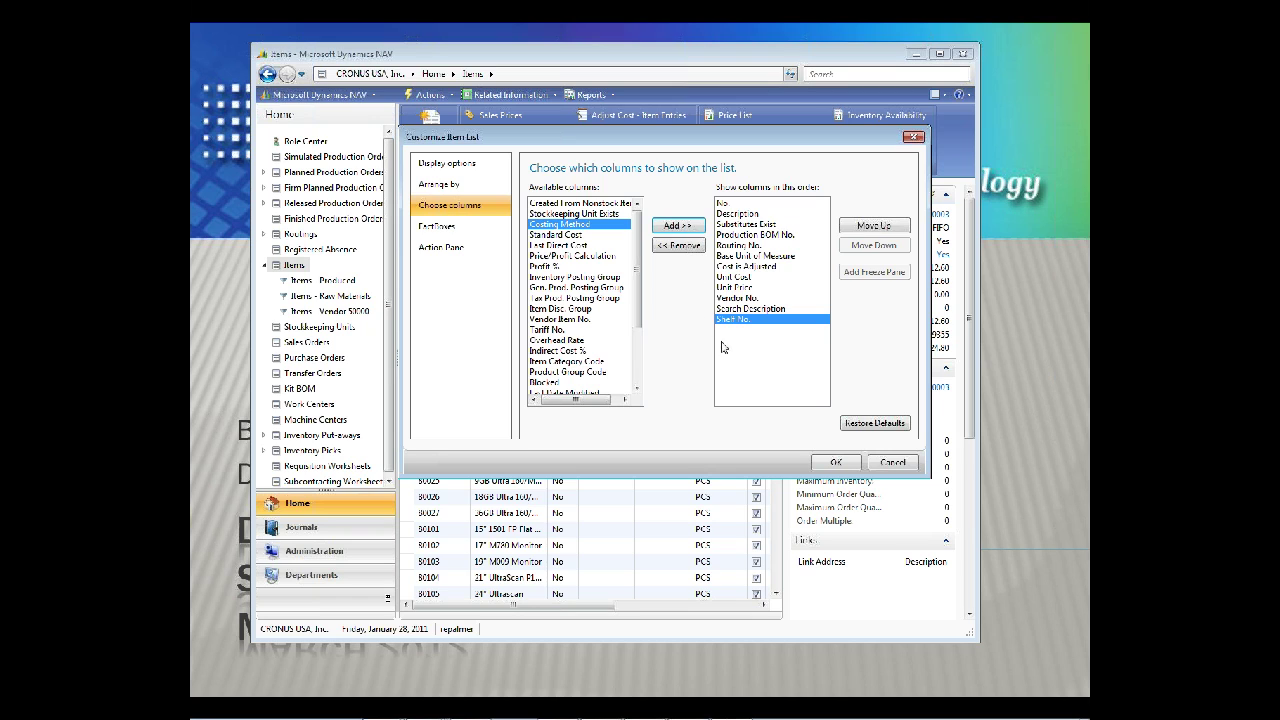
left_click(873, 228)
left_click(873, 228)
left_click(873, 228)
left_click(873, 228)
left_click(873, 228)
left_click(873, 228)
left_click(873, 228)
left_click(873, 228)
left_click(873, 228)
left_click(873, 228)
left_click(872, 246)
left_click(836, 462)
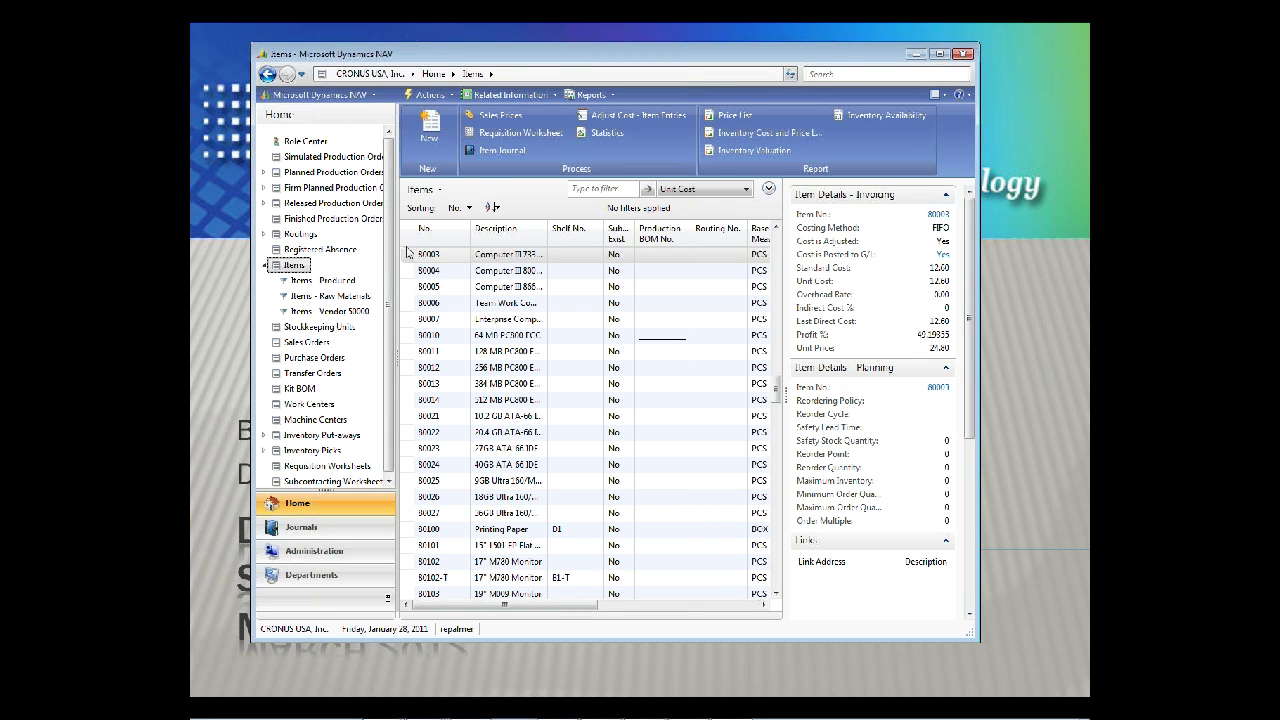
- Sort the Items list by Shelf No. and scroll down through the shelf groups
left_click(466, 210)
left_click(478, 273)
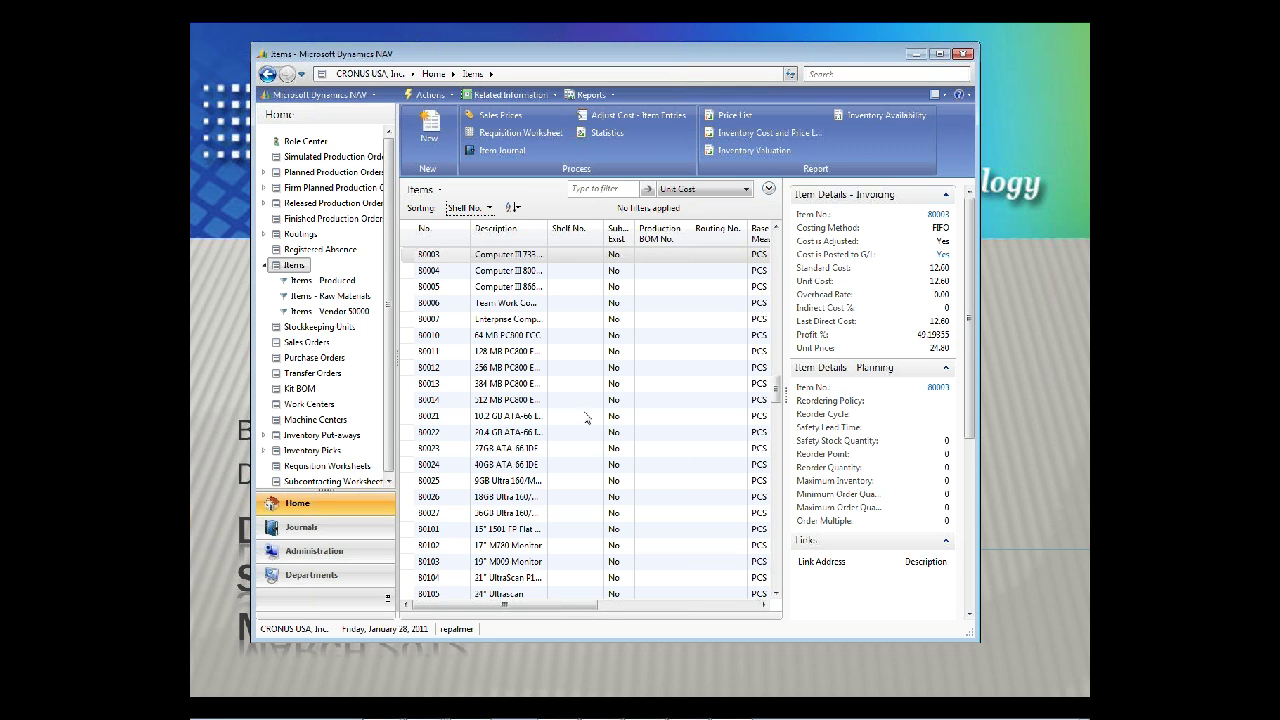
left_click_drag(777, 400, 786, 489)
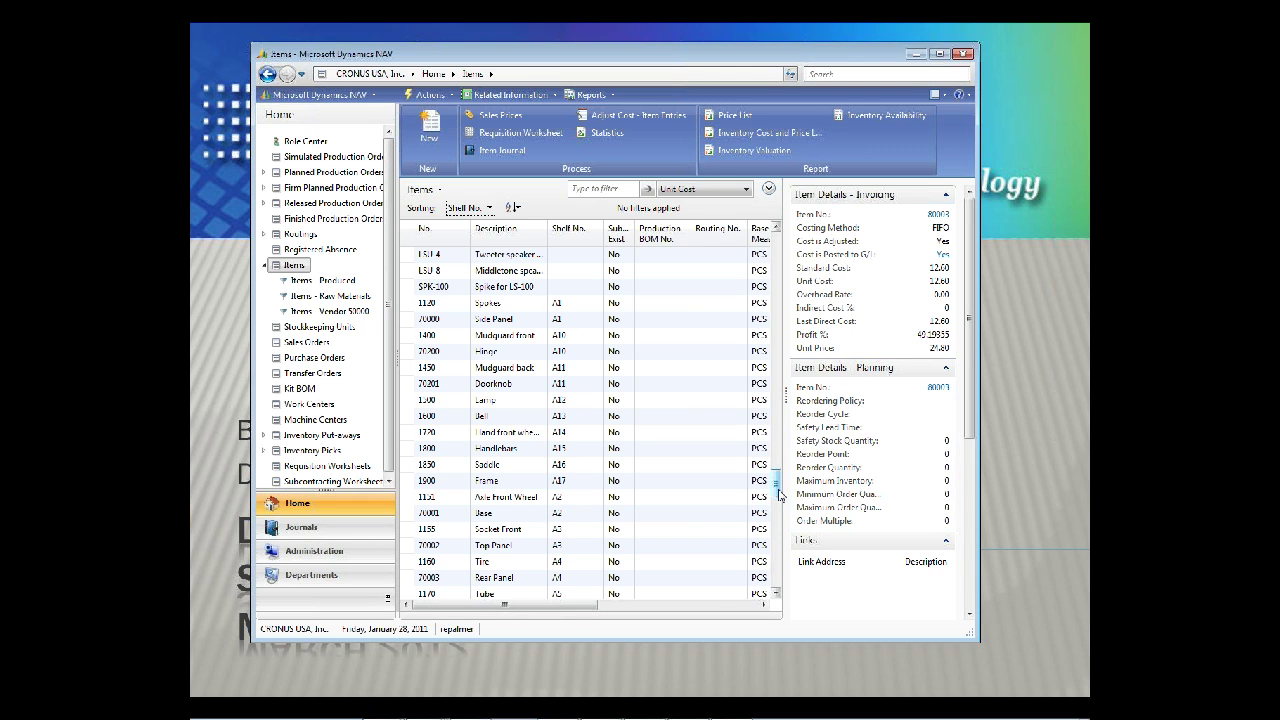
scroll(777, 505, "down", 3)
scroll(777, 507, "down", 2)
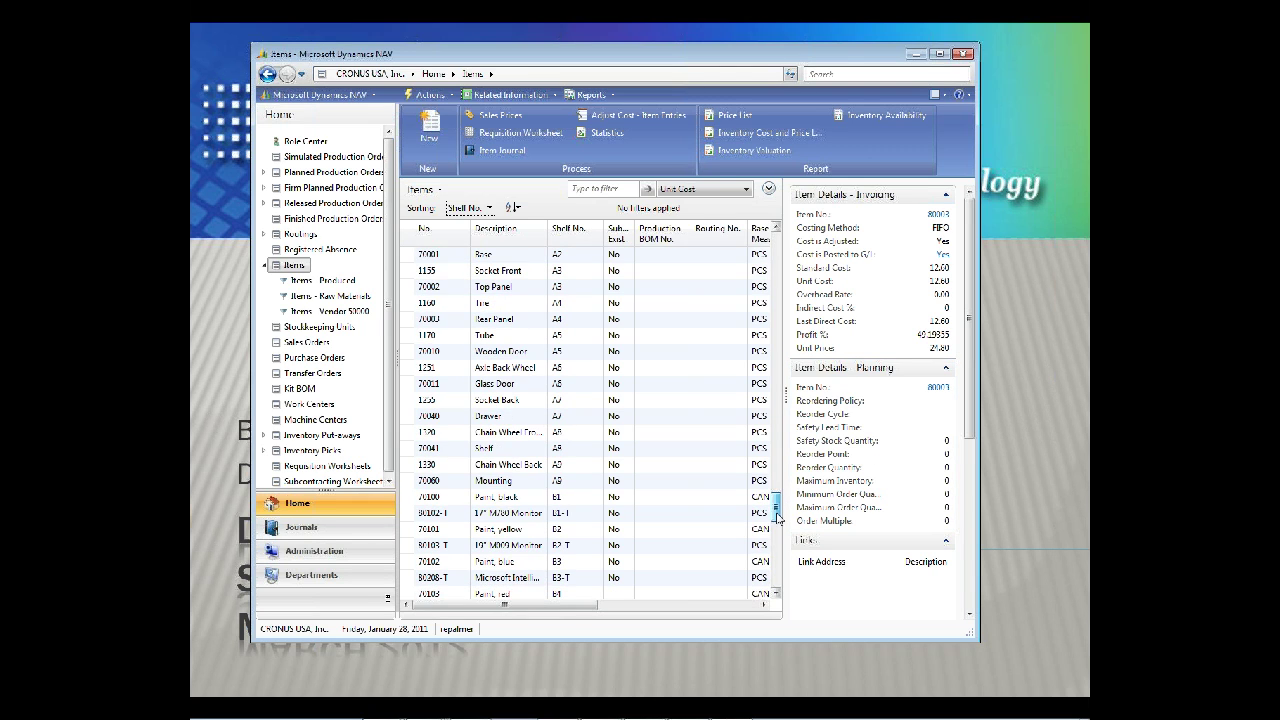
- Confirm Shelf No. remains the sort field, leaving the Customize menu unchanged
left_click(462, 208)
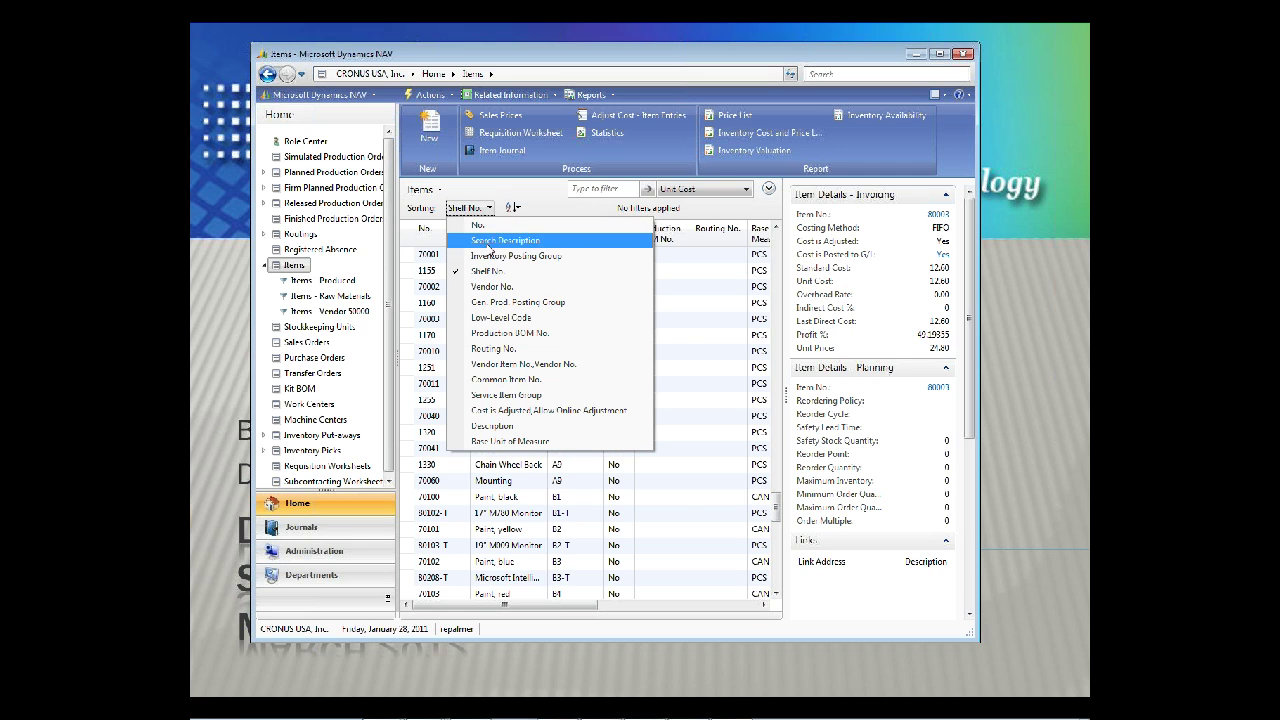
left_click(489, 210)
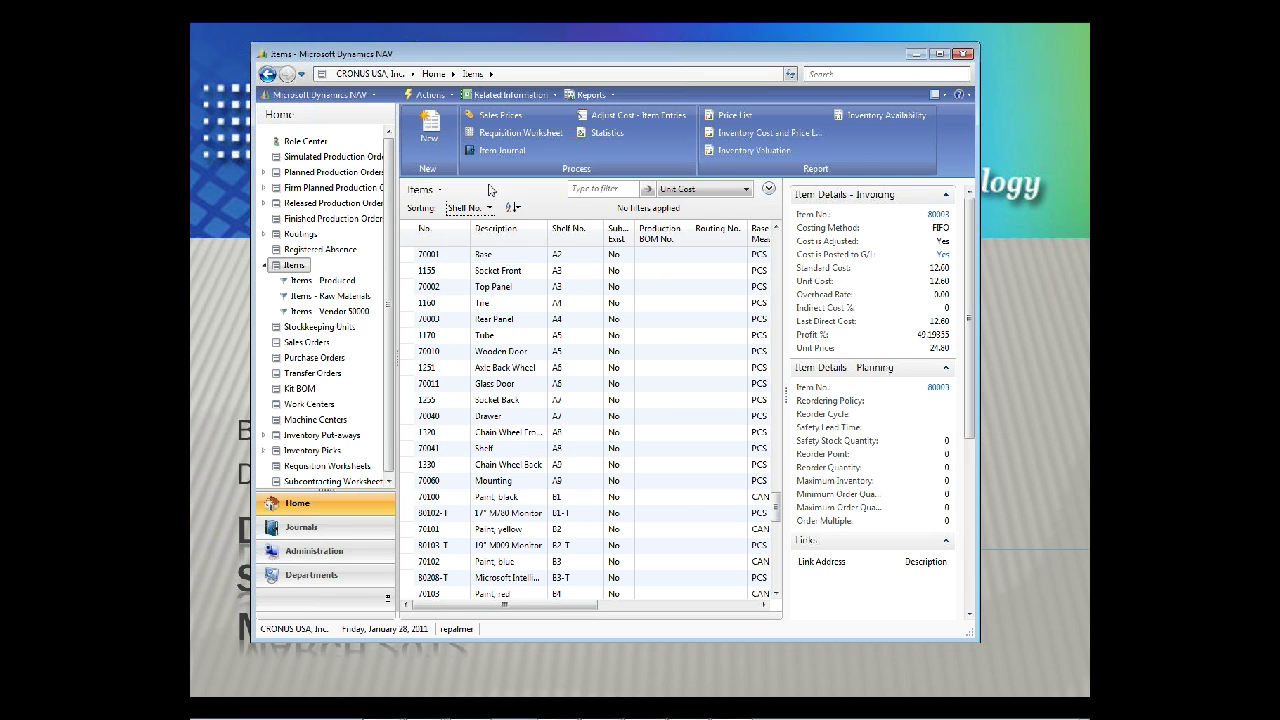
left_click(935, 96)
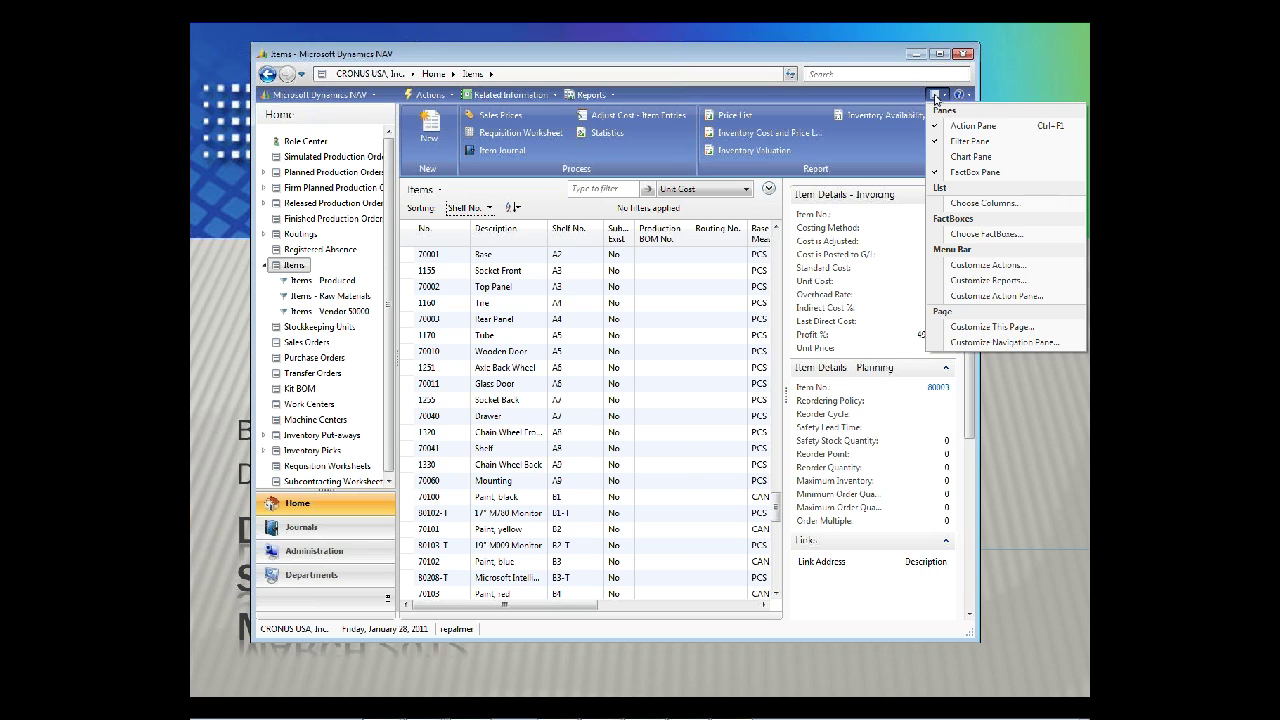
left_click(935, 96)
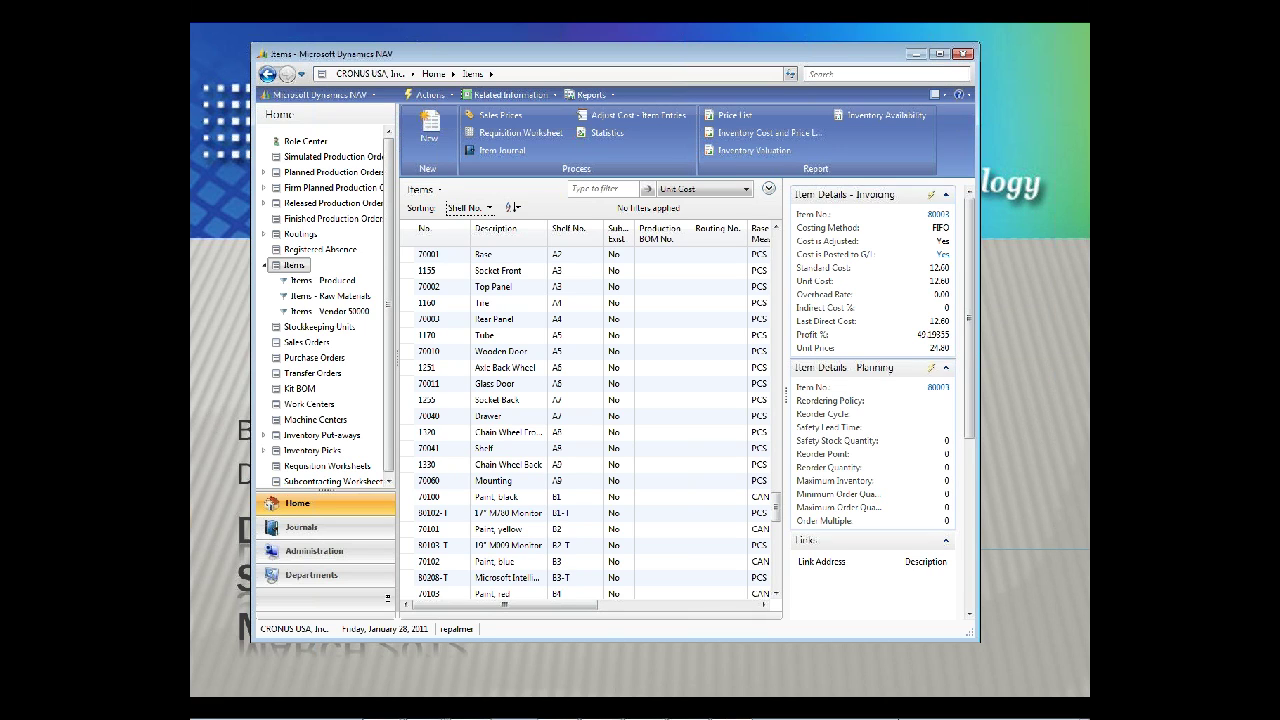